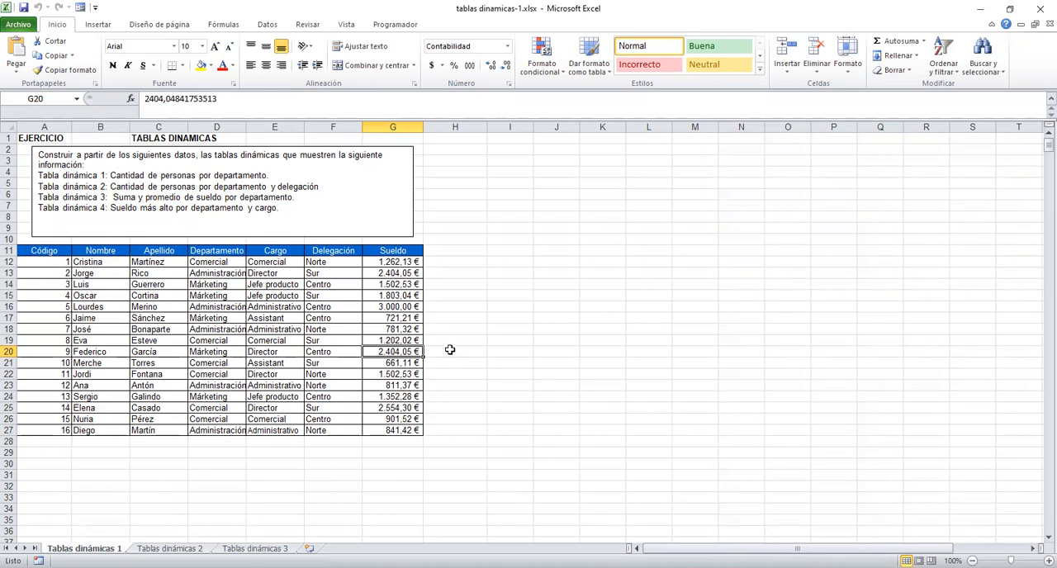
Select the employee data with its headers, range A11:G27, and start creating a pivot table from it.
left_click(597, 342)
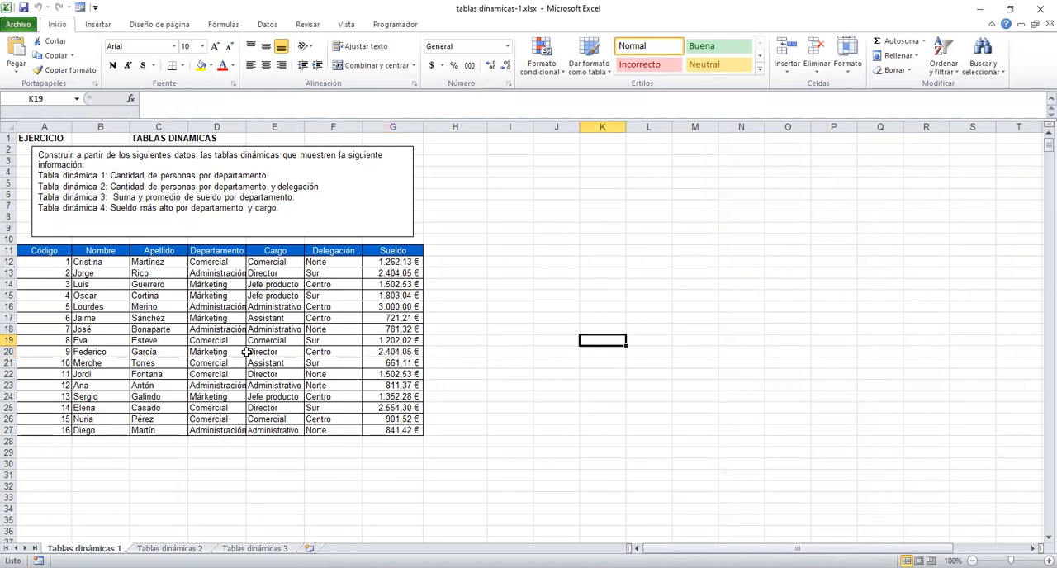
left_click_drag(62, 250, 400, 429)
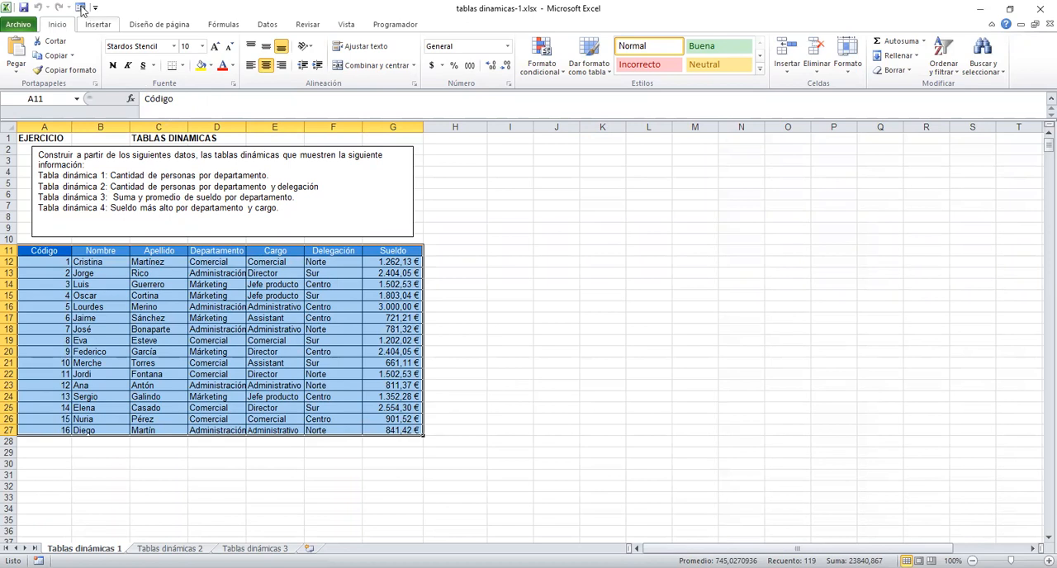
left_click(97, 24)
left_click(25, 47)
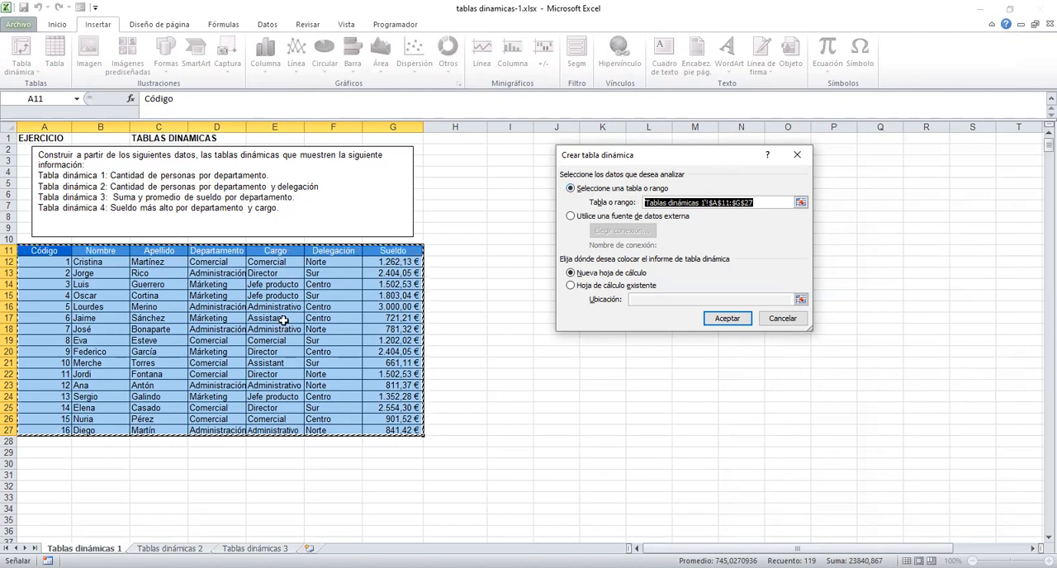
Try using an external data source for the pivot table, browsing the existing connections and data source files without choosing one.
left_click(570, 216)
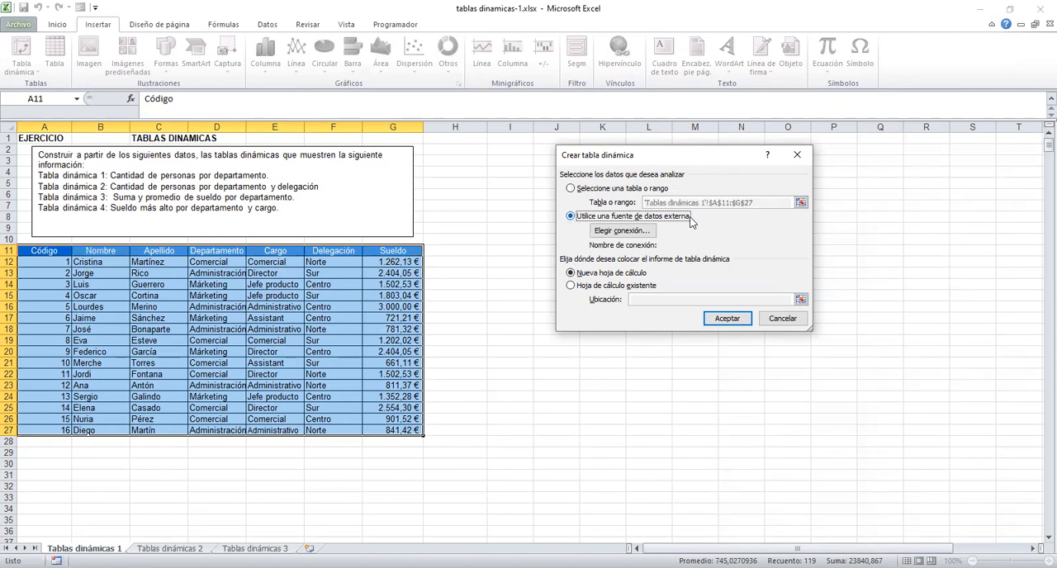
left_click(625, 231)
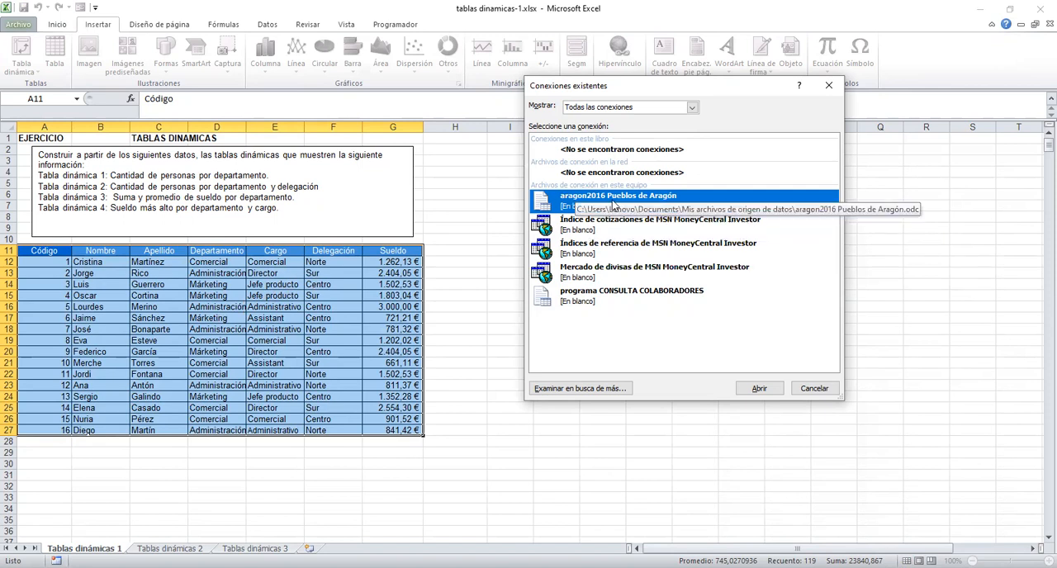
left_click(595, 393)
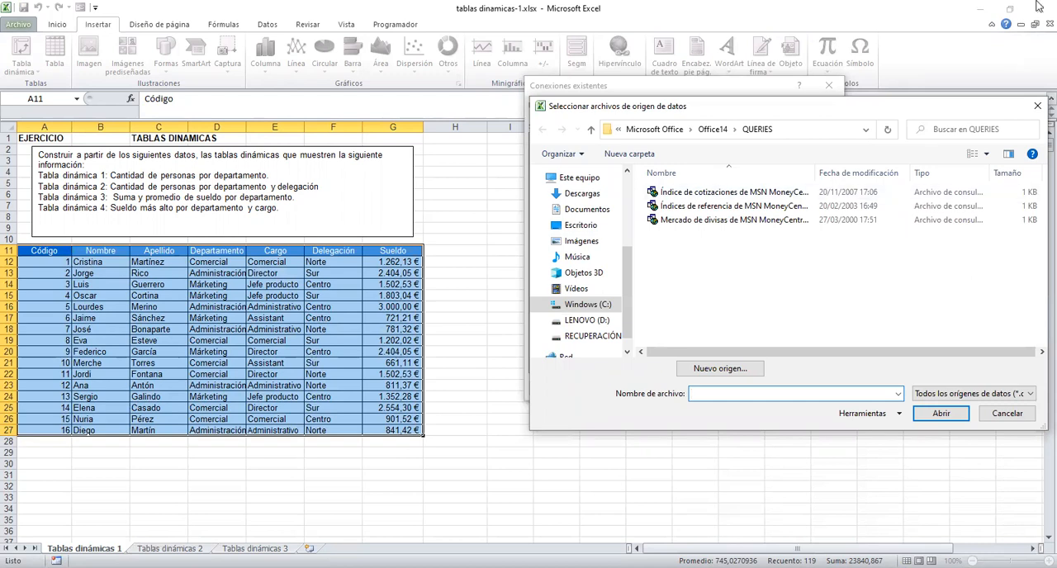
left_click(1006, 413)
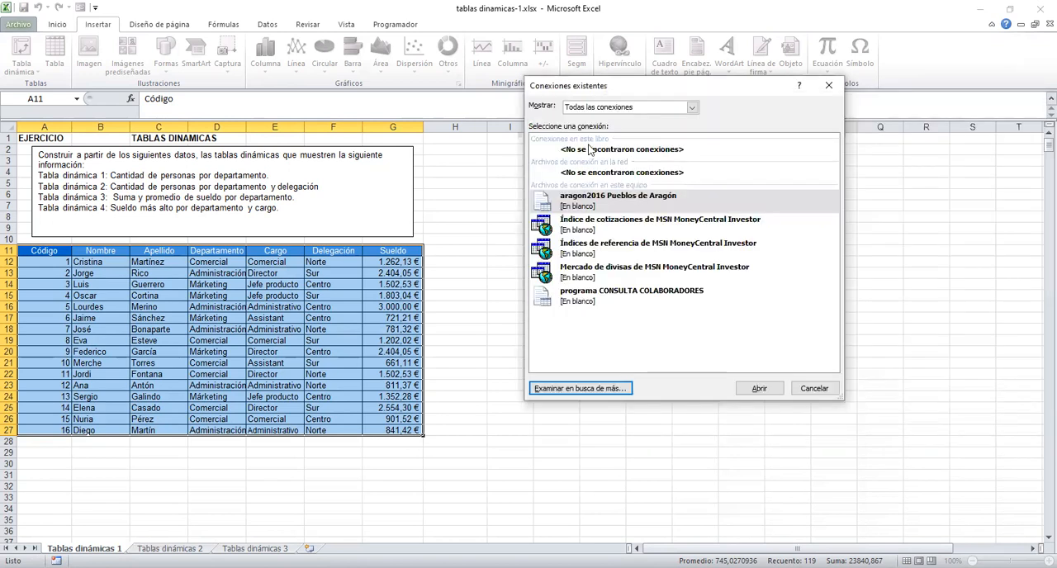
left_click(692, 107)
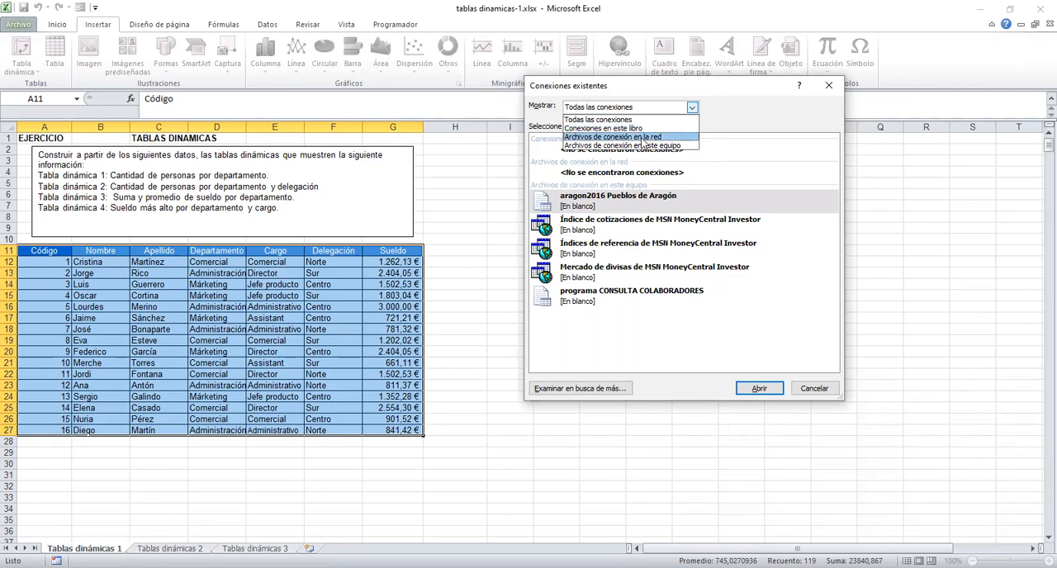
left_click(795, 248)
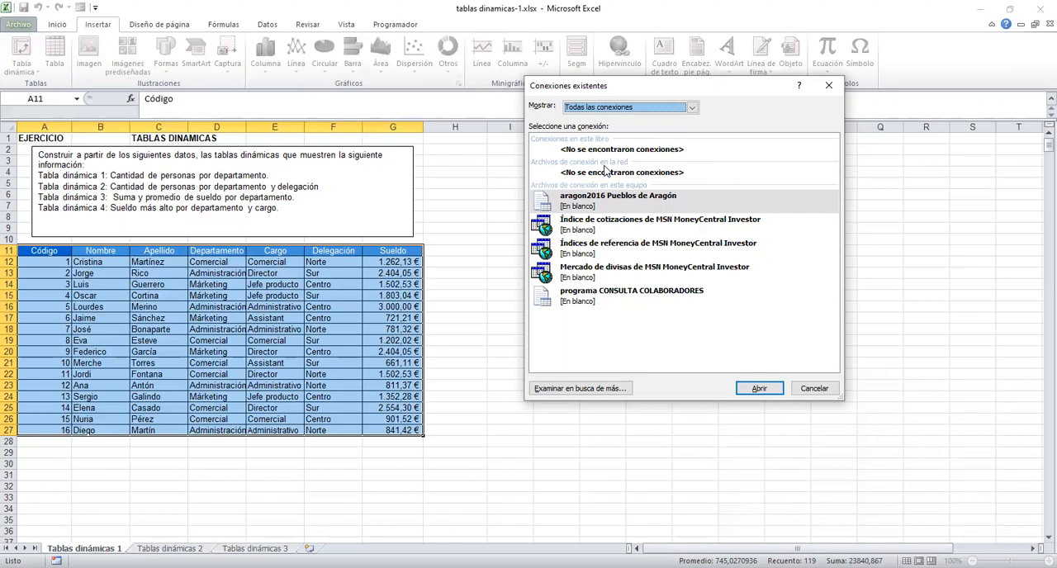
left_click(816, 388)
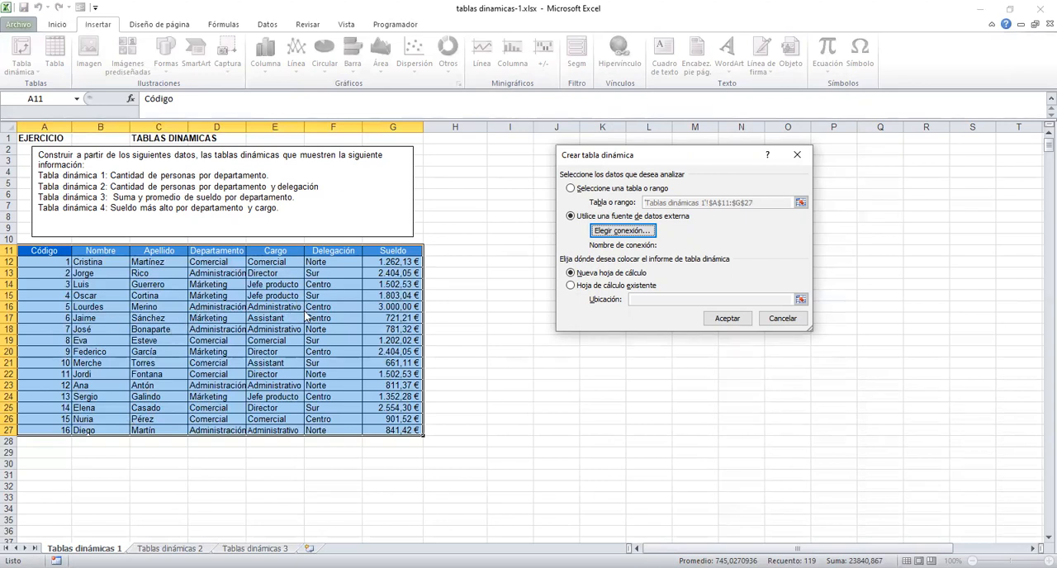
left_click(722, 318)
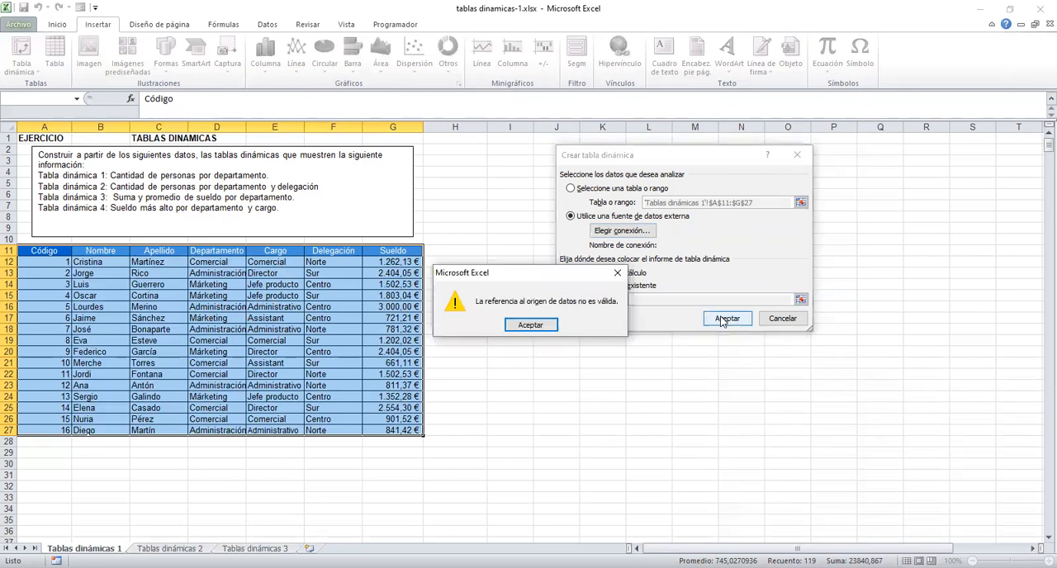
left_click(546, 329)
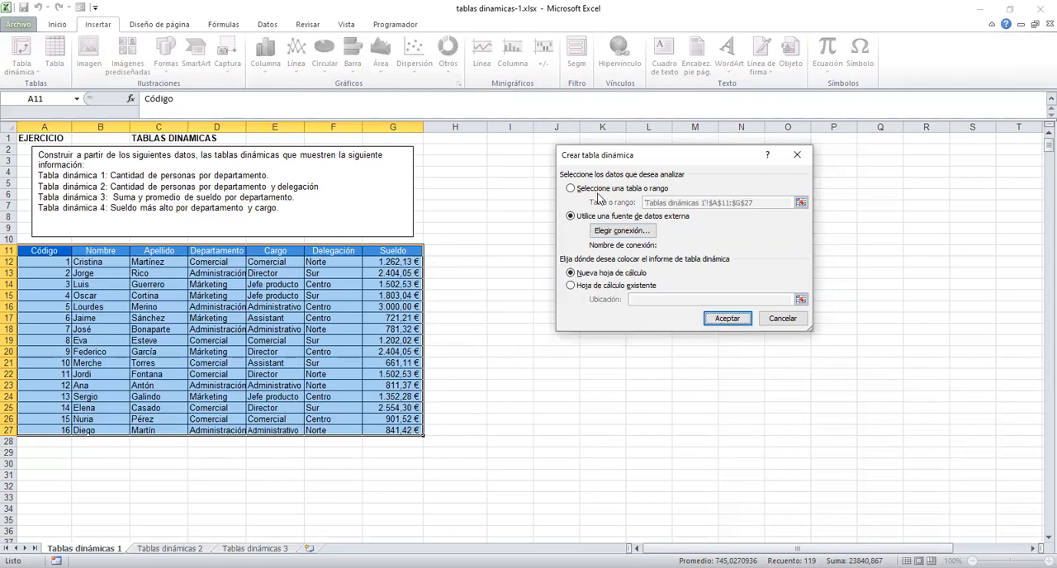
Create the pivot table from the selected range on a new worksheet, with Departamento as columns, Cargo as rows and Sueldo as values.
left_click(598, 190)
left_click(746, 321)
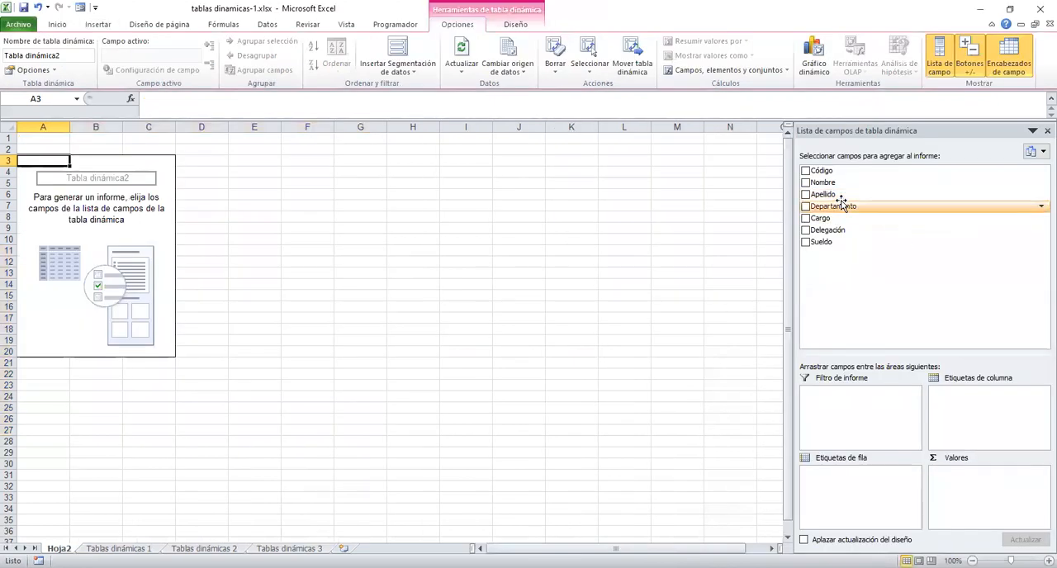
left_click_drag(842, 205, 958, 400)
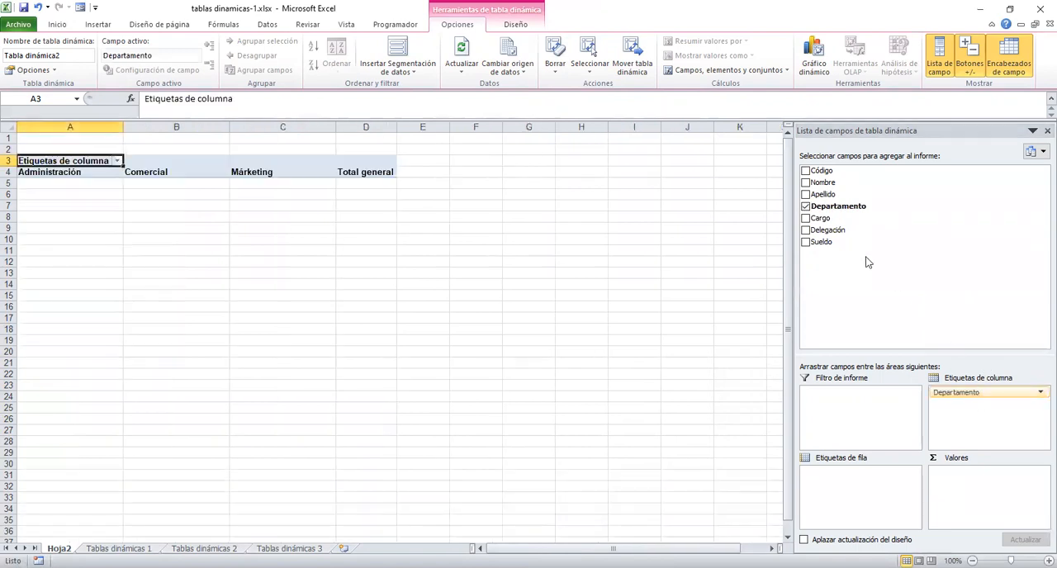
left_click_drag(826, 220, 876, 488)
left_click_drag(820, 243, 965, 479)
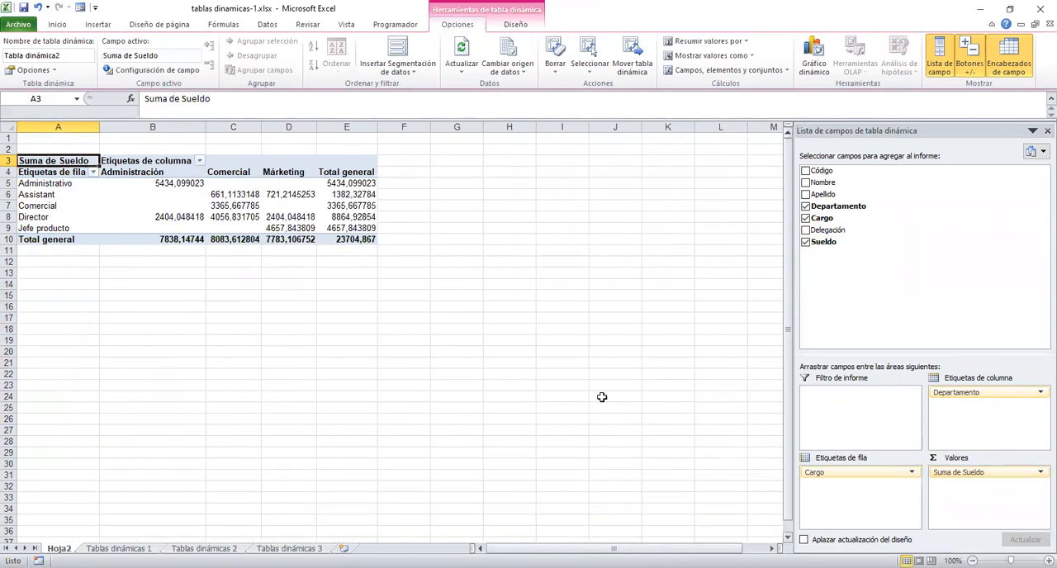
Format the summed Sueldo value field as Moneda with two decimals and the € symbol.
left_click(1039, 473)
left_click(1010, 460)
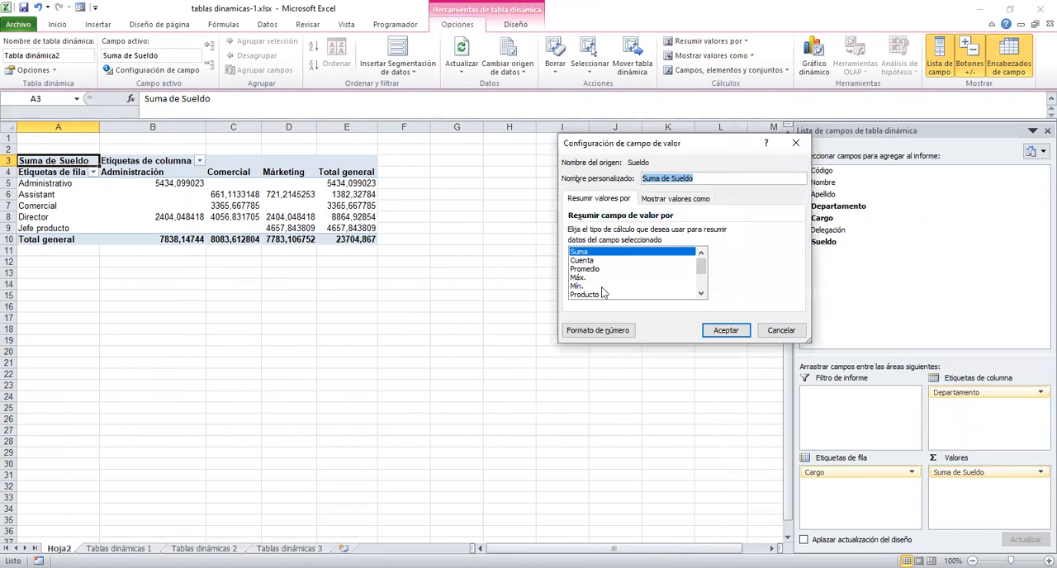
left_click(604, 331)
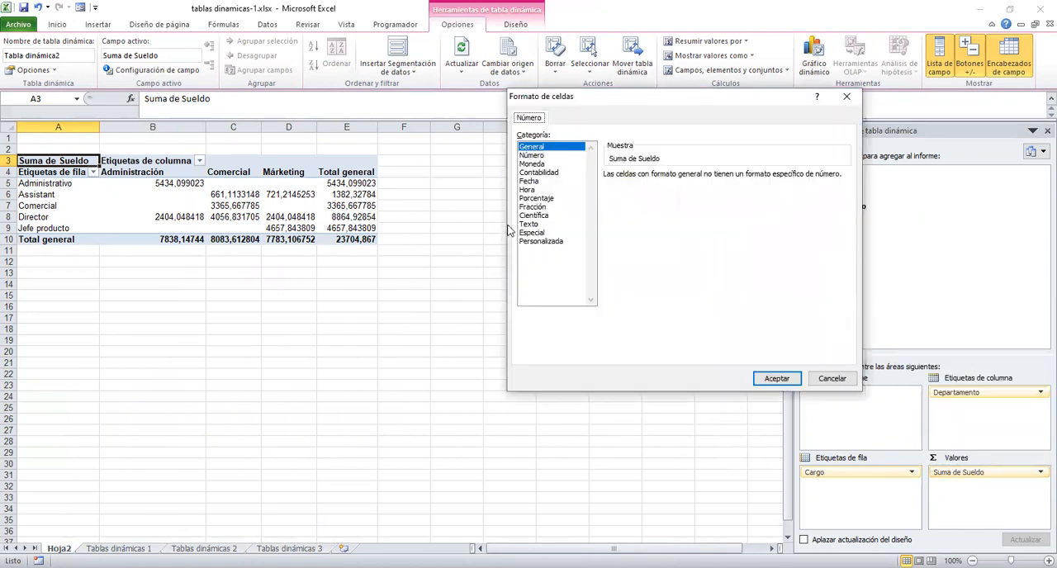
left_click(545, 155)
left_click(548, 165)
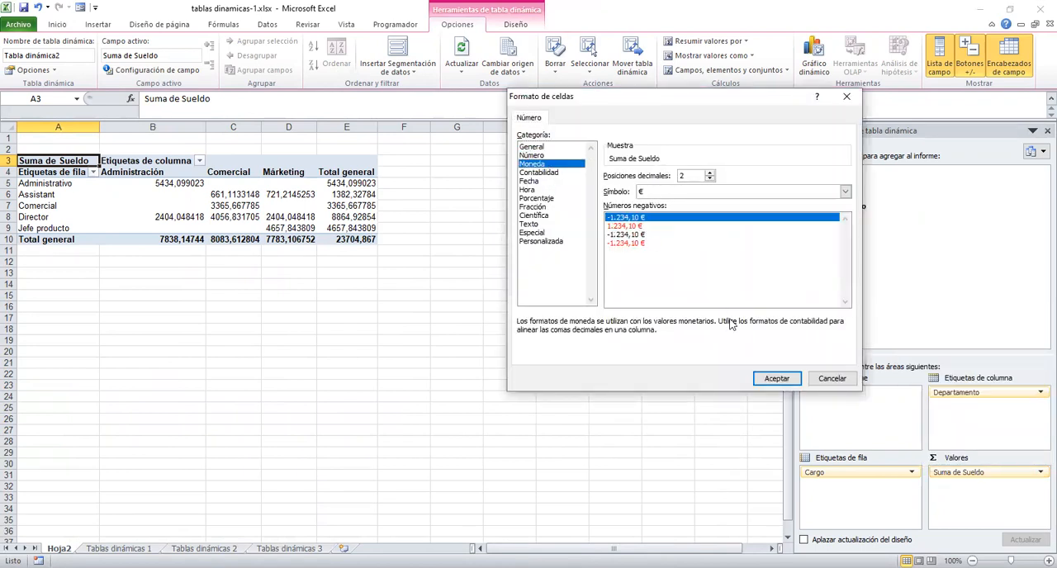
left_click(776, 379)
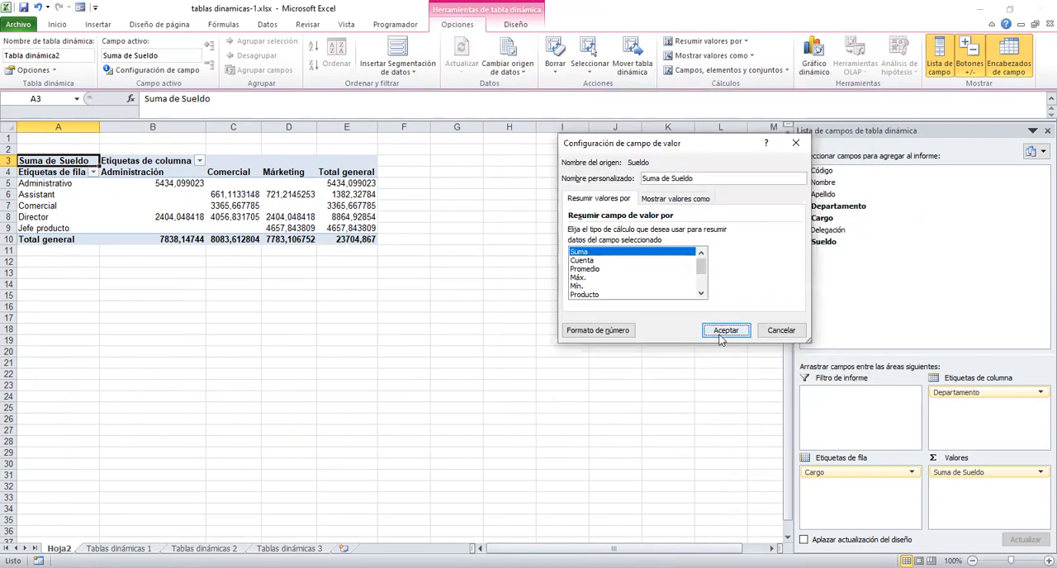
left_click(725, 331)
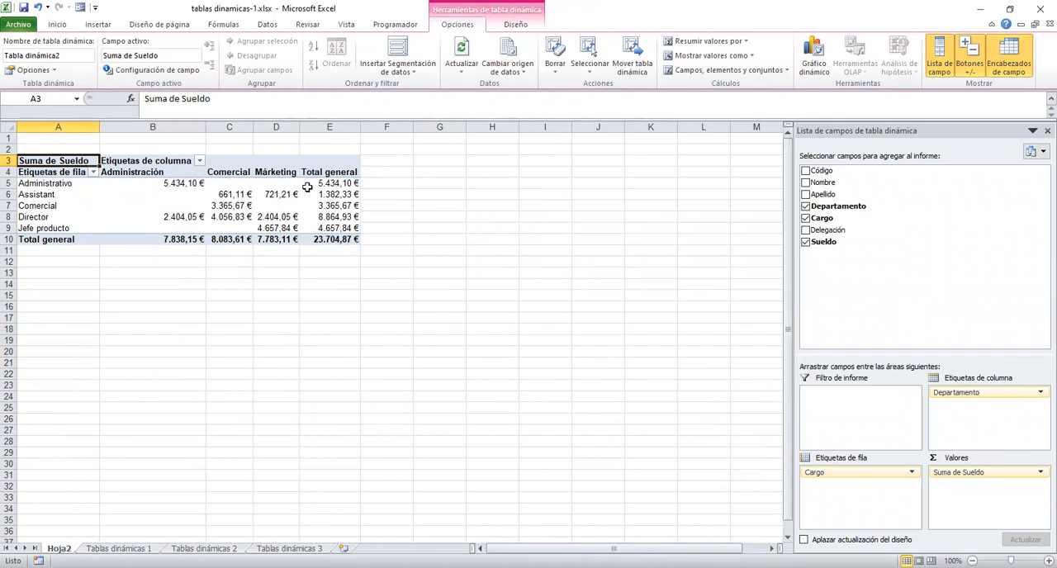
Add Sueldo to the values a second time, summarised by Promedio and formatted as Moneda with two decimals and the € symbol.
mouse_move(188, 223)
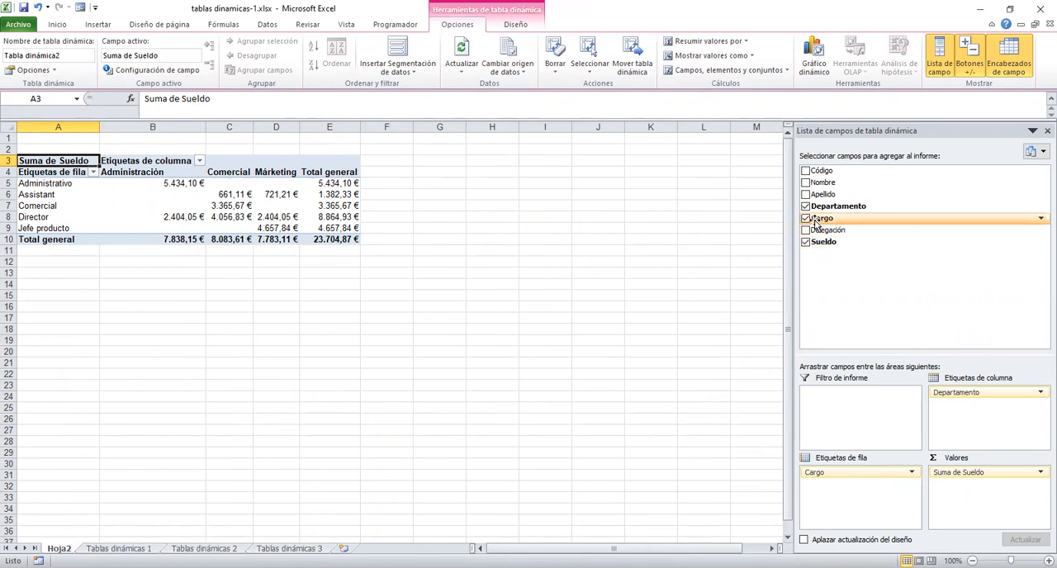
left_click_drag(819, 221, 995, 504)
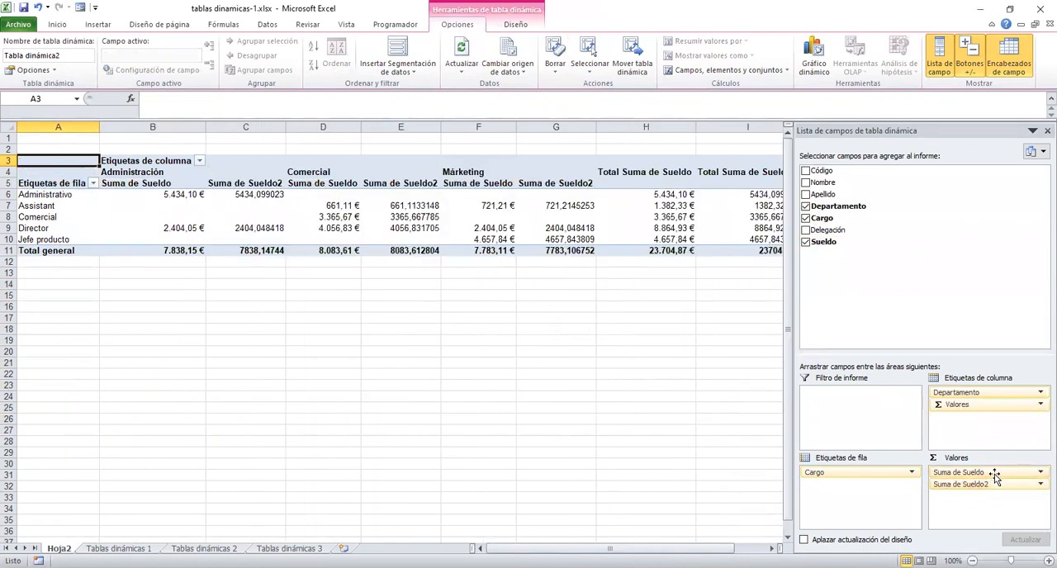
left_click(1040, 485)
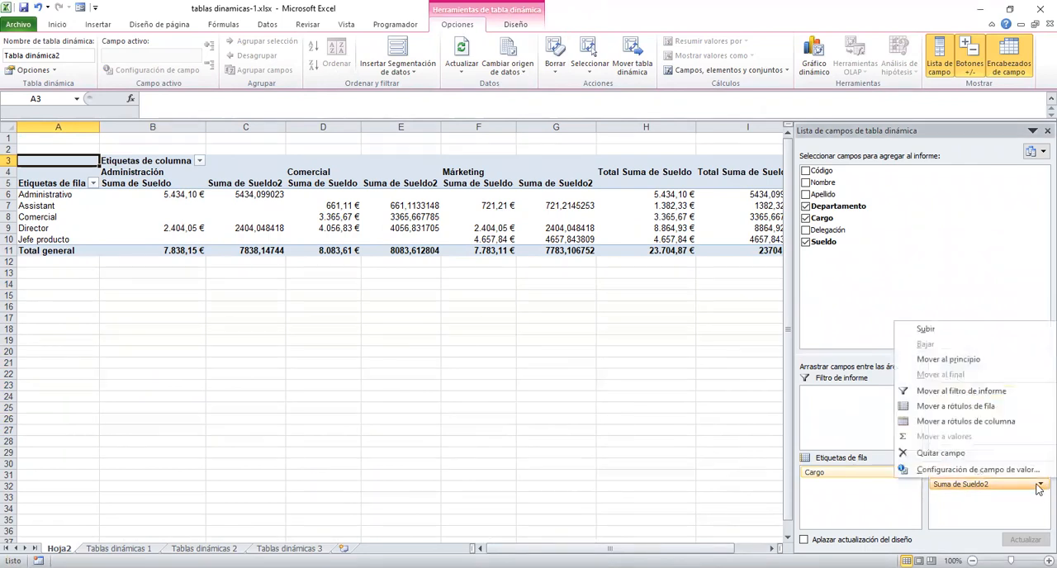
left_click(967, 470)
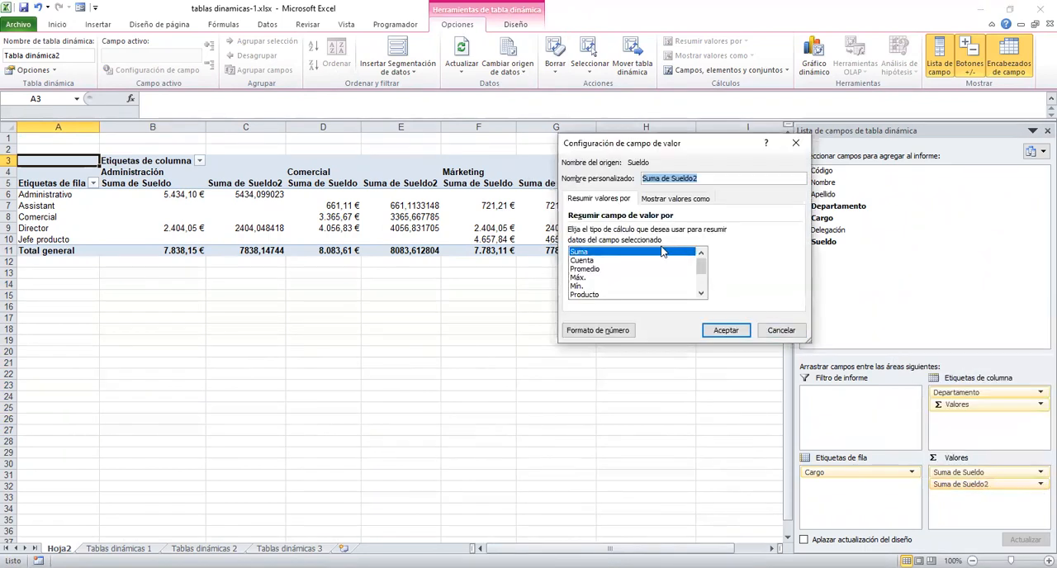
left_click(606, 270)
left_click(591, 331)
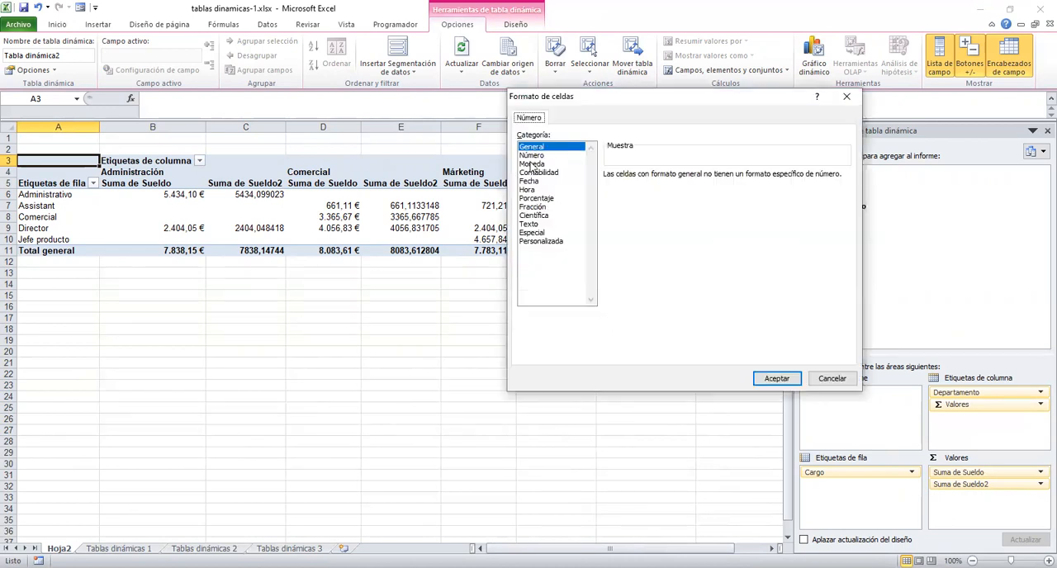
left_click(531, 165)
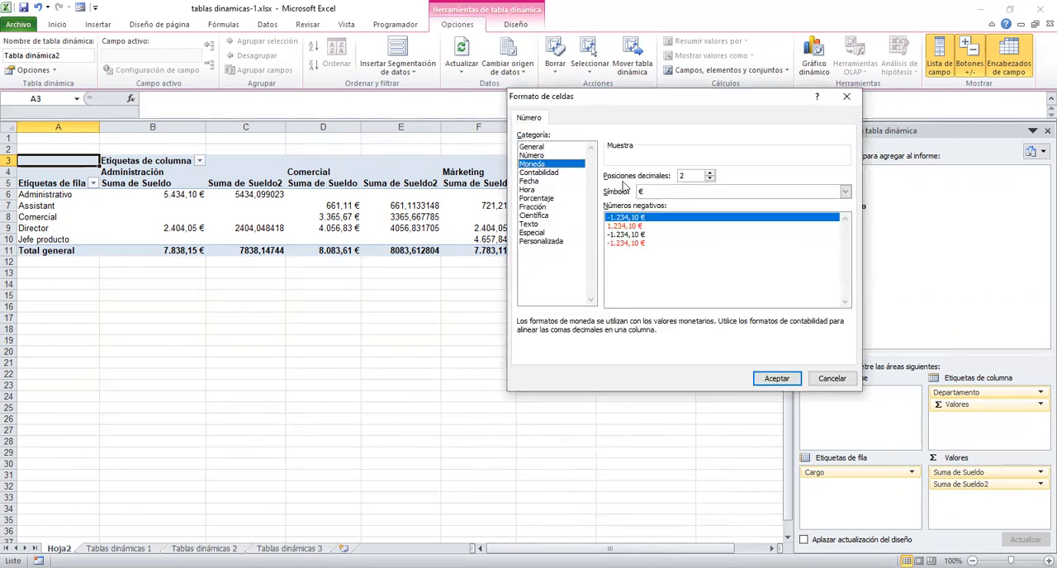
left_click(776, 379)
left_click(667, 329)
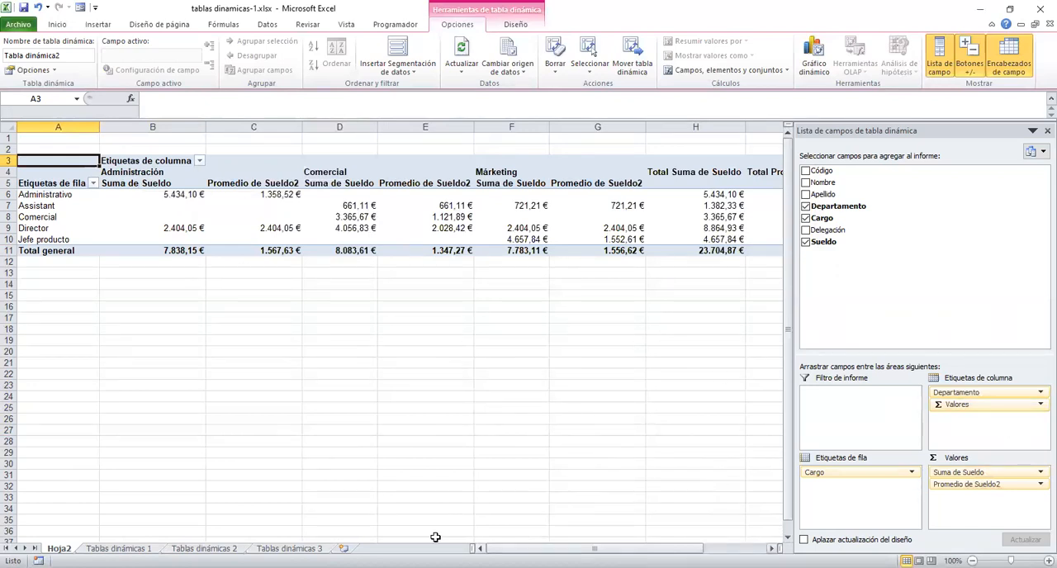
Turn off the pivot table's grand totals for both rows and columns.
scroll(435, 538, "right", 2)
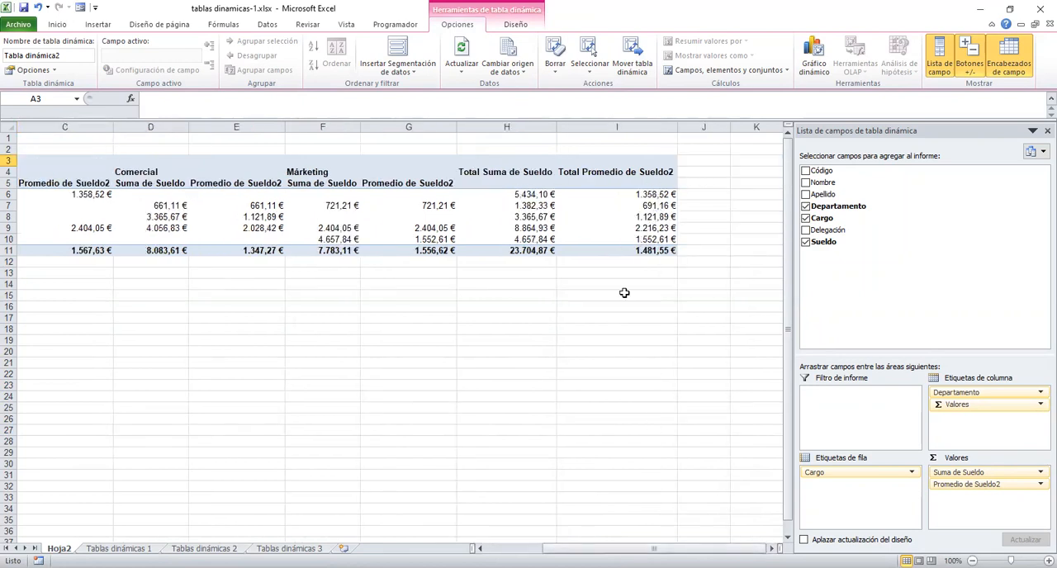
scroll(558, 491, "left", 3)
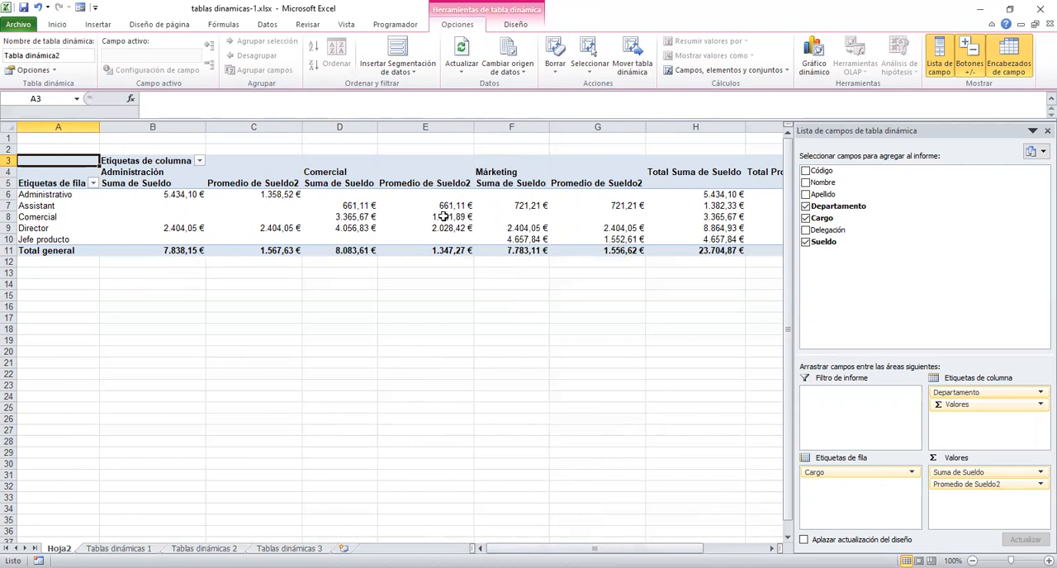
left_click(535, 205)
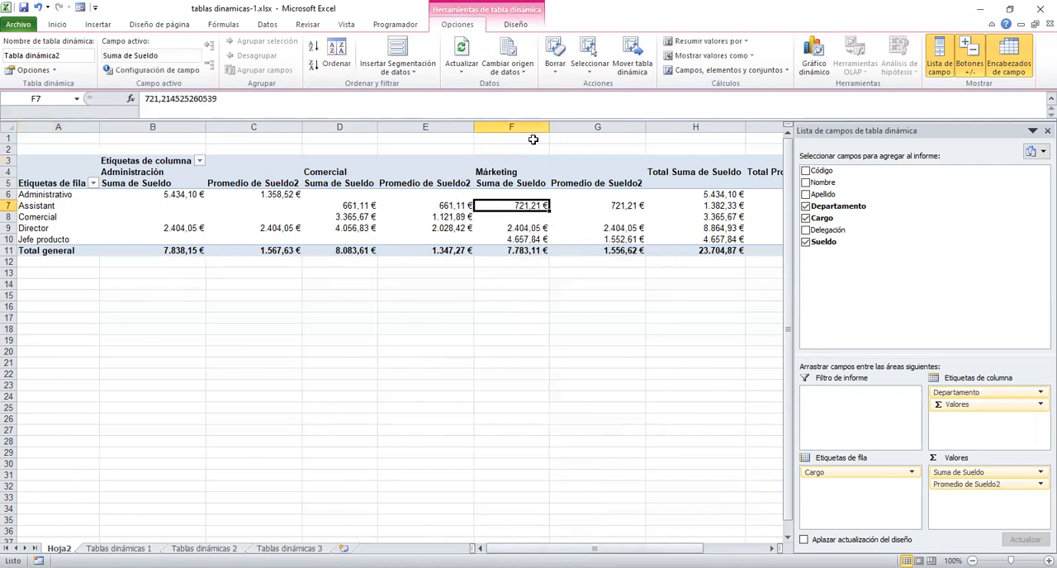
left_click(512, 30)
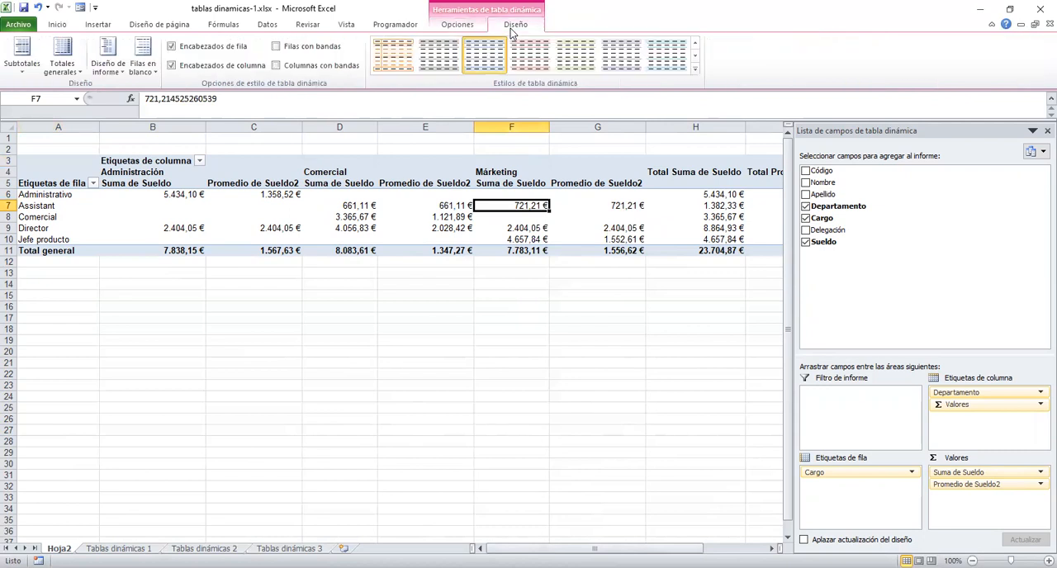
left_click(77, 73)
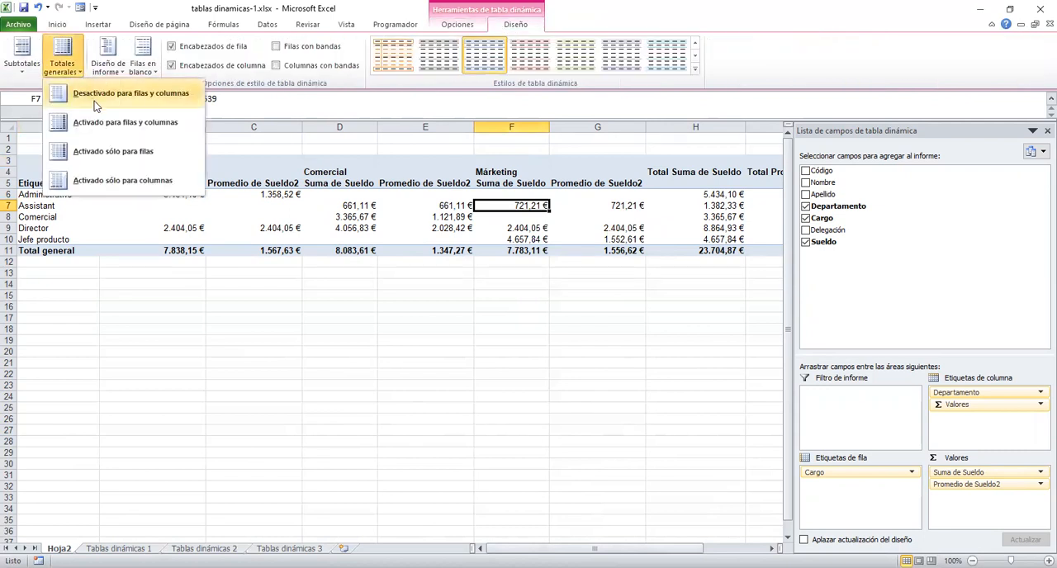
left_click(99, 97)
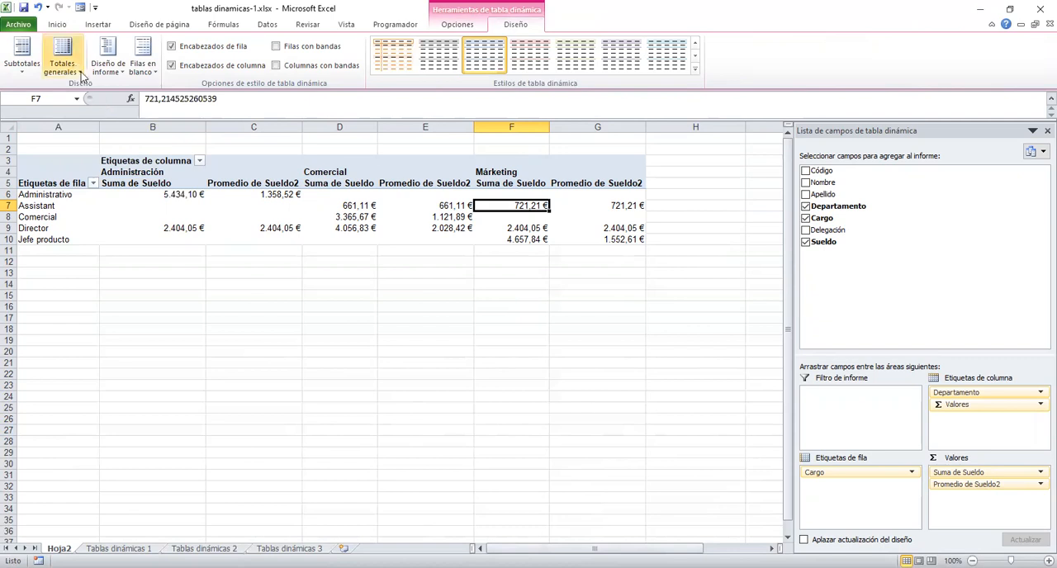
Turn on the pivot table's grand totals for rows only.
left_click(77, 73)
left_click(110, 157)
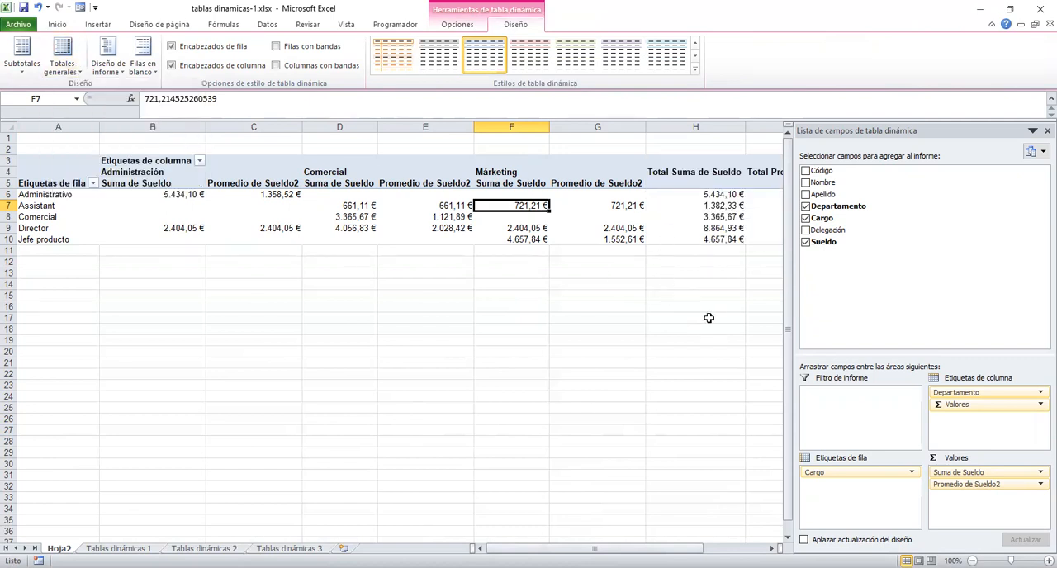
Turn on the pivot table's grand totals for both rows and columns, and remove the averaged Sueldo field from the values.
left_click(65, 75)
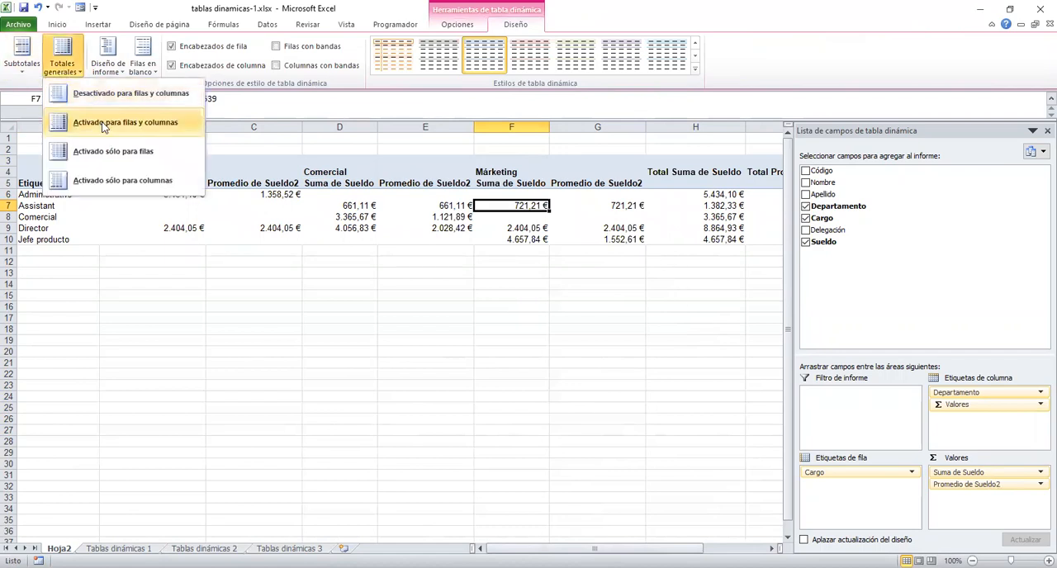
left_click(104, 124)
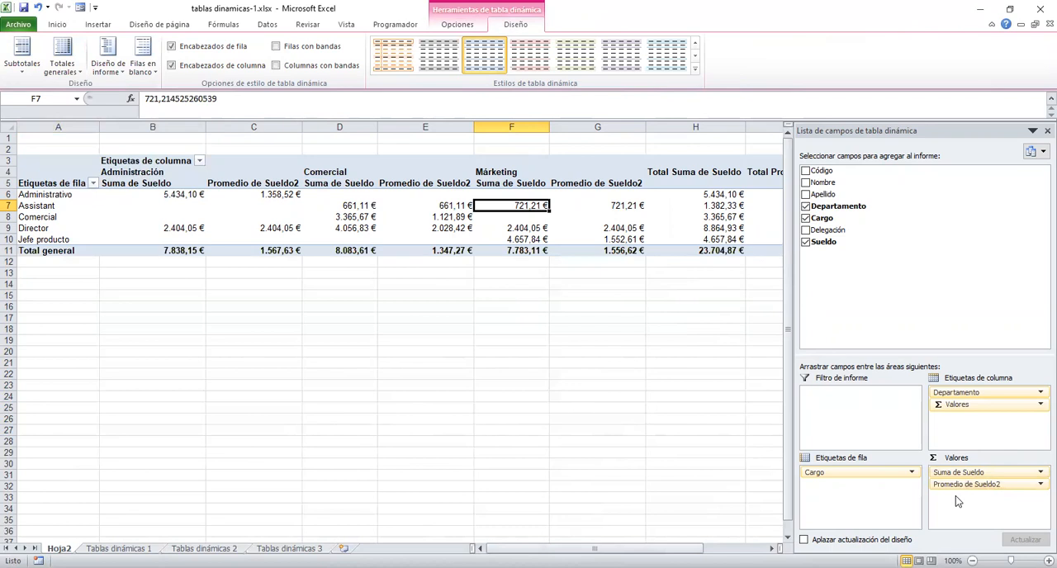
left_click_drag(989, 485, 894, 291)
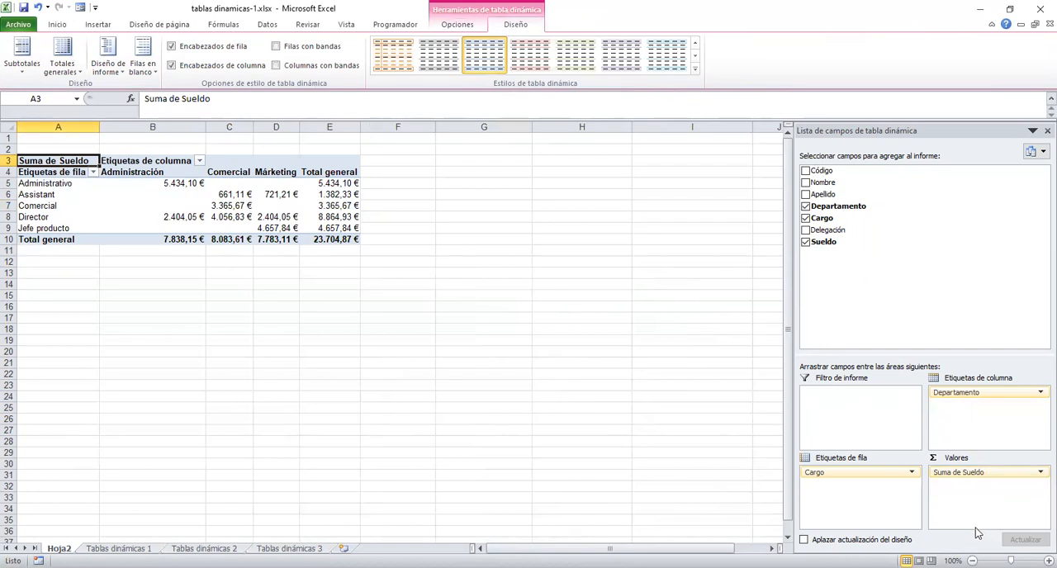
Add Sueldo to the values a second time, summarised by Máx. and formatted as Moneda with two decimals and the € symbol.
left_click_drag(816, 246, 979, 495)
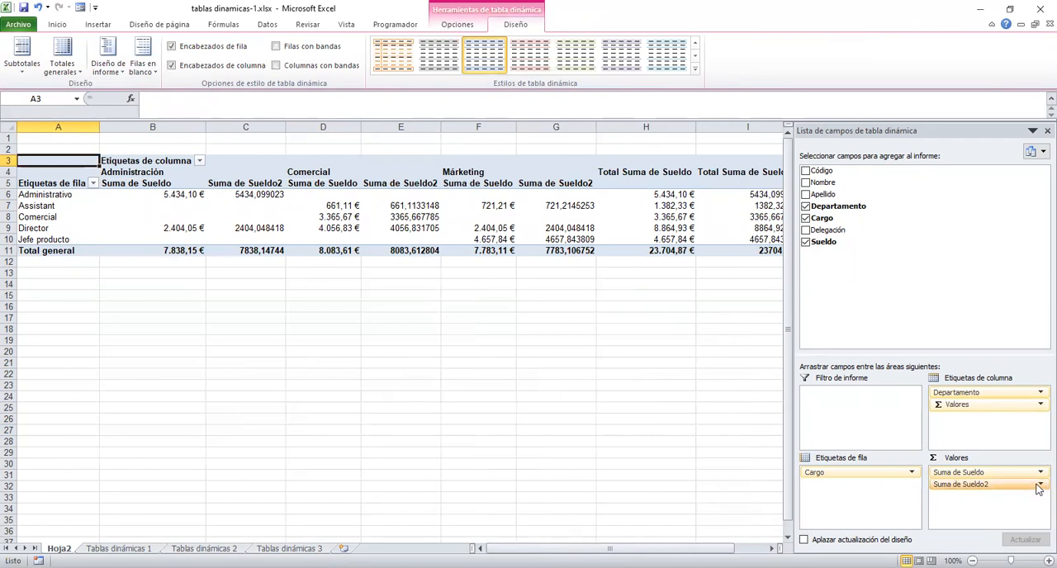
left_click(1039, 485)
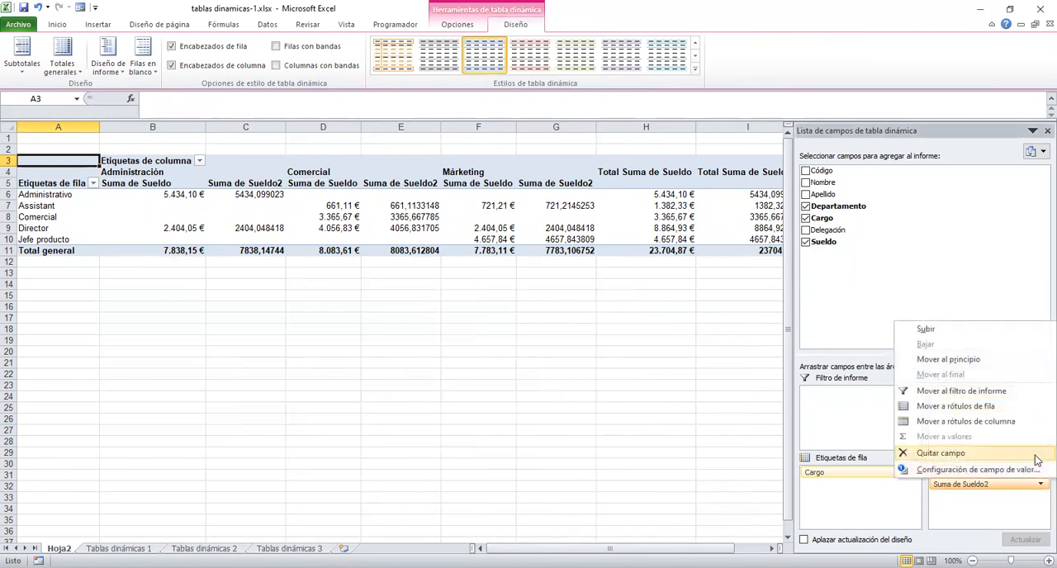
left_click(1038, 469)
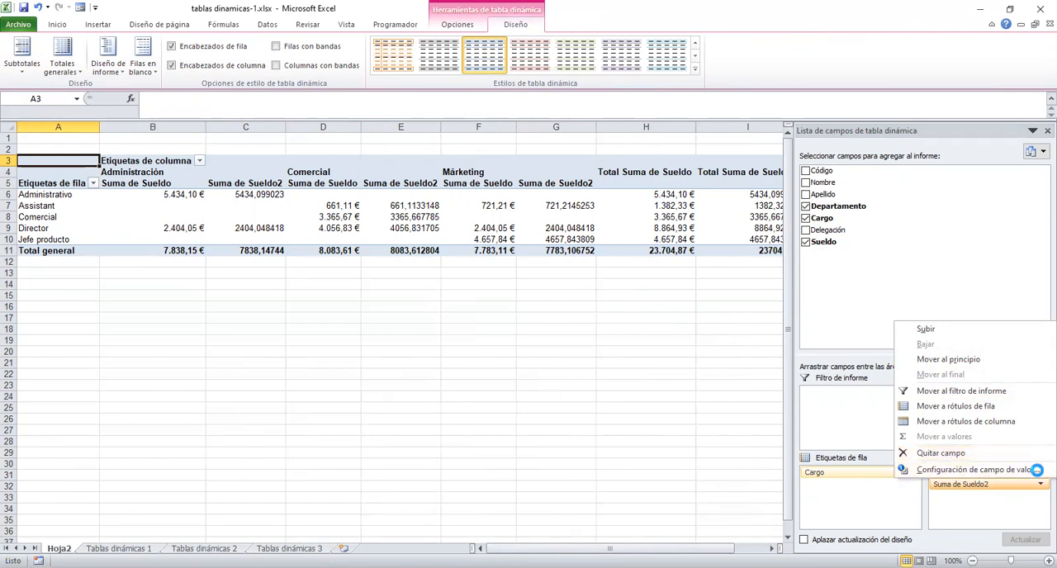
left_click(604, 278)
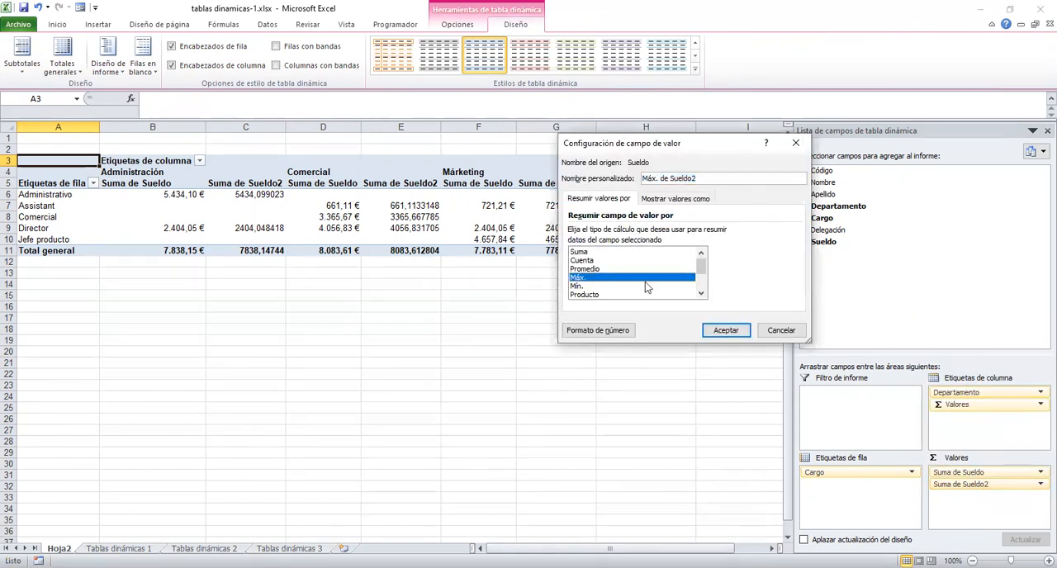
left_click(598, 330)
left_click(549, 165)
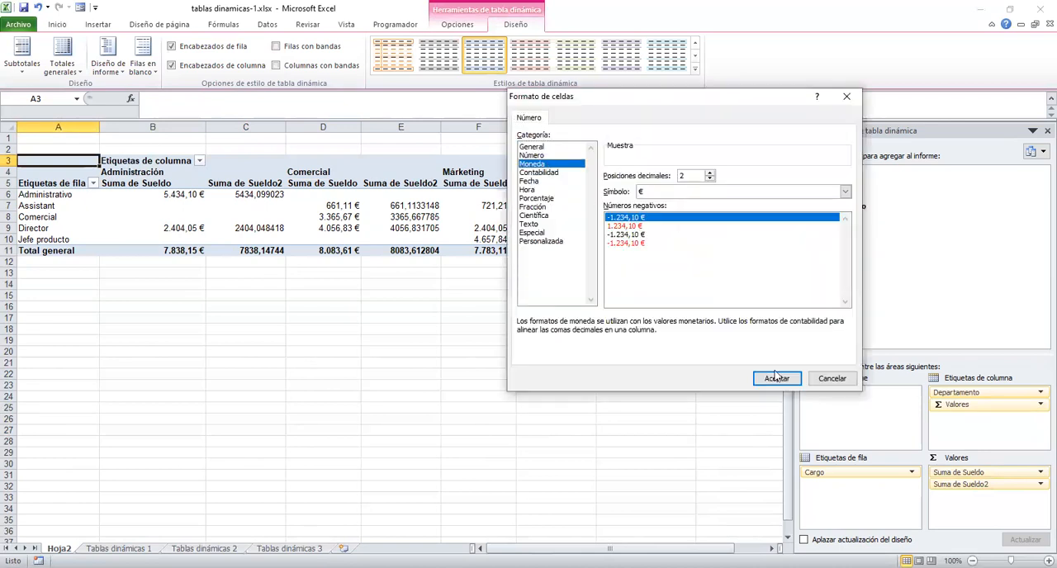
left_click(797, 380)
left_click(734, 333)
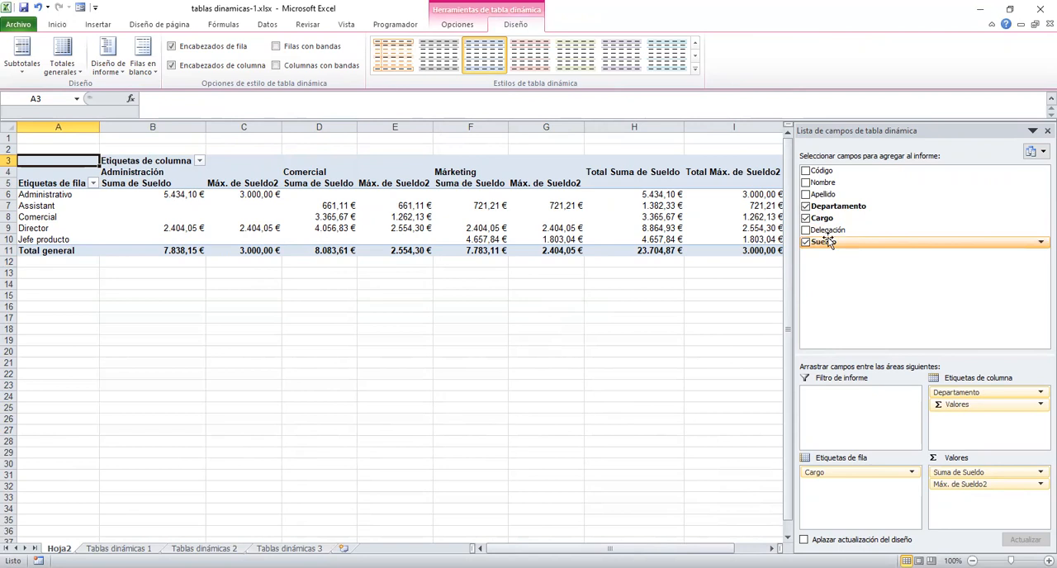
Add Delegación as a report filter and filter the pivot table to Centro.
left_click_drag(817, 234, 836, 416)
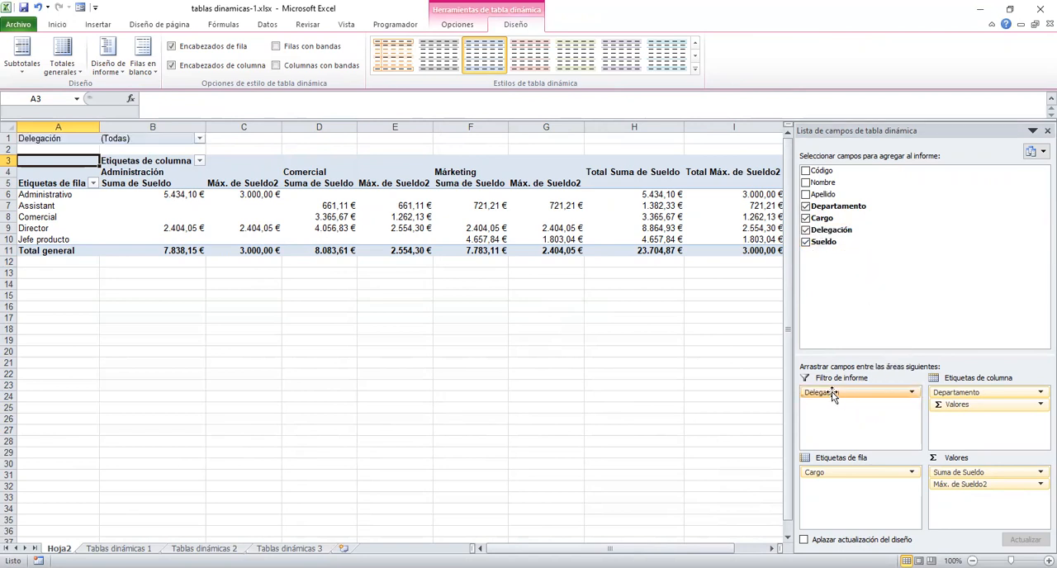
left_click(200, 139)
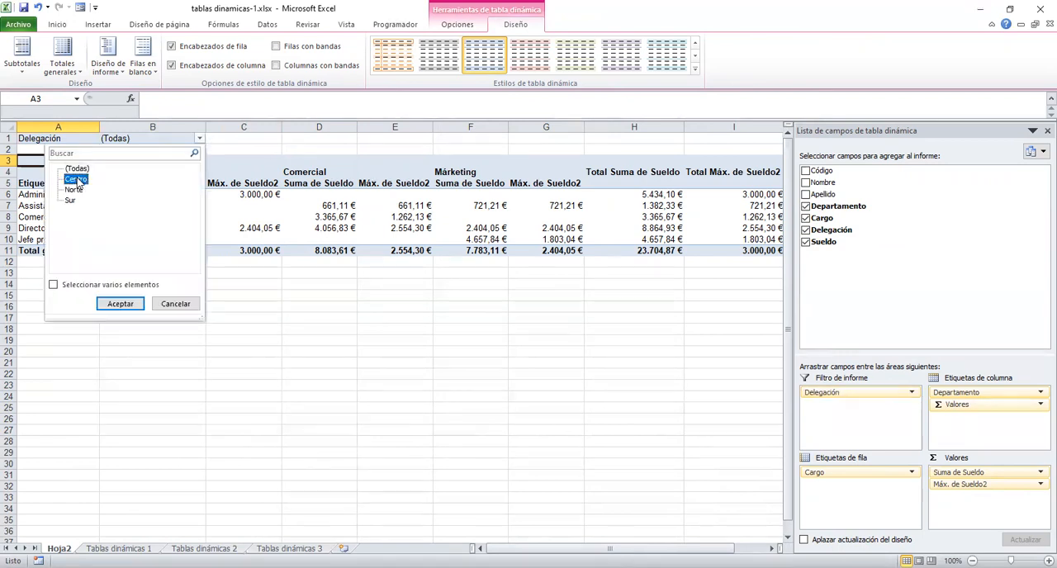
left_click(145, 304)
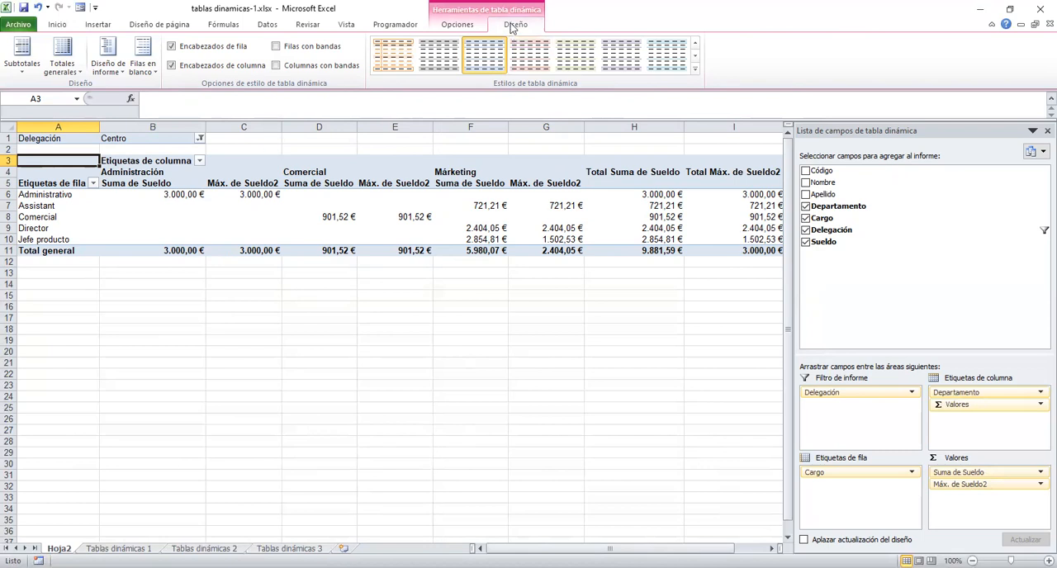
Turn off grand totals for rows and columns, and replace Cargo in the row labels with Delegación from the report filter.
left_click(65, 66)
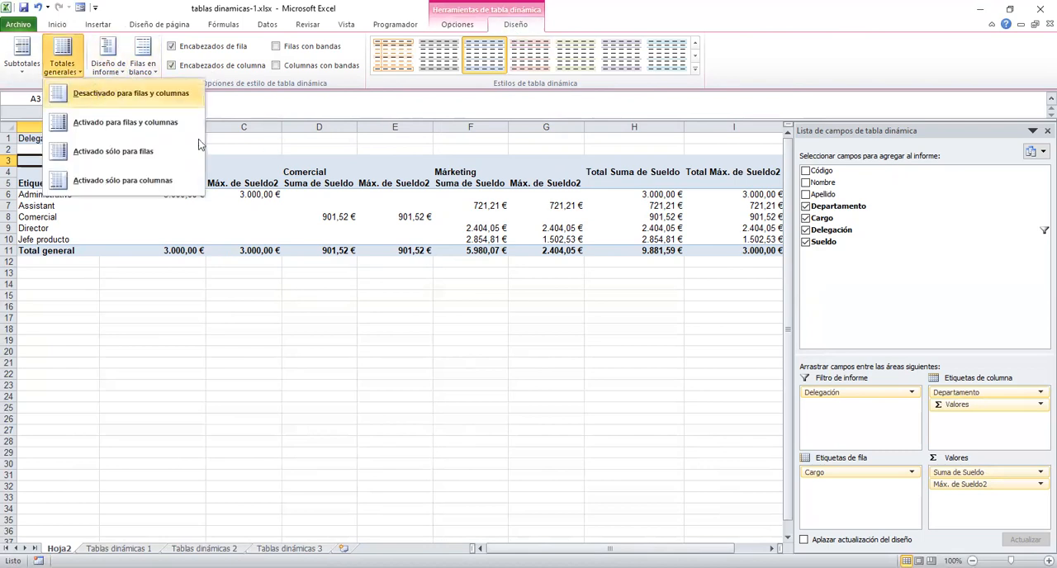
left_click(130, 93)
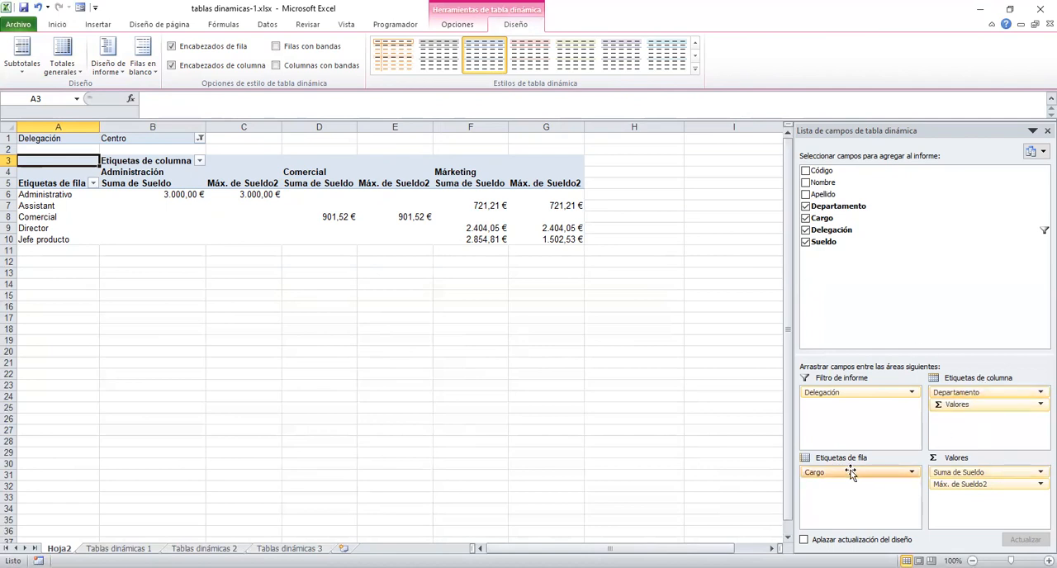
left_click_drag(844, 473, 890, 306)
left_click_drag(865, 405, 874, 486)
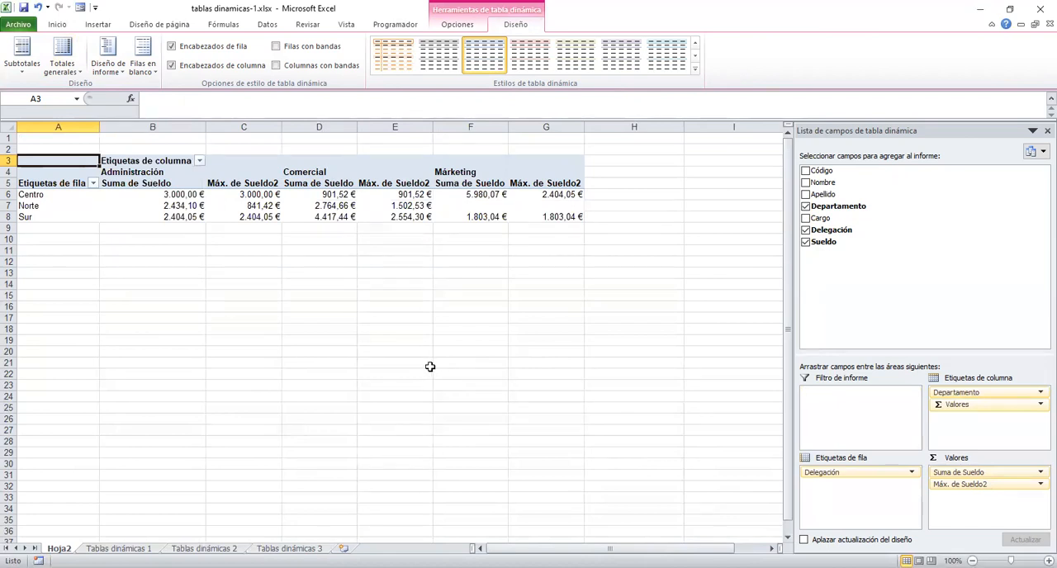
Apply the light green style with a shaded header from the Claro group to the pivot table.
left_click(696, 70)
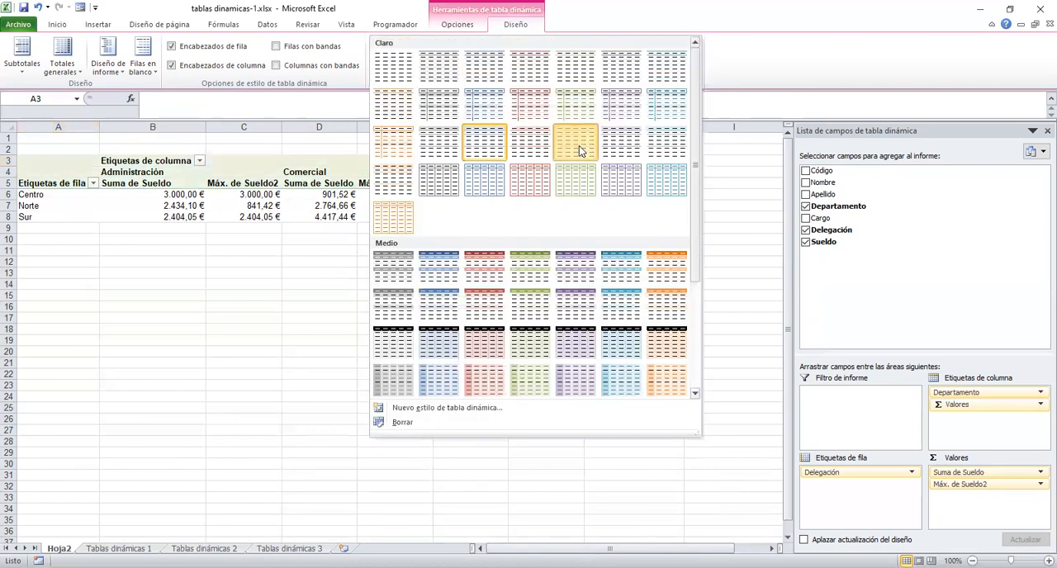
left_click(579, 149)
left_click(484, 193)
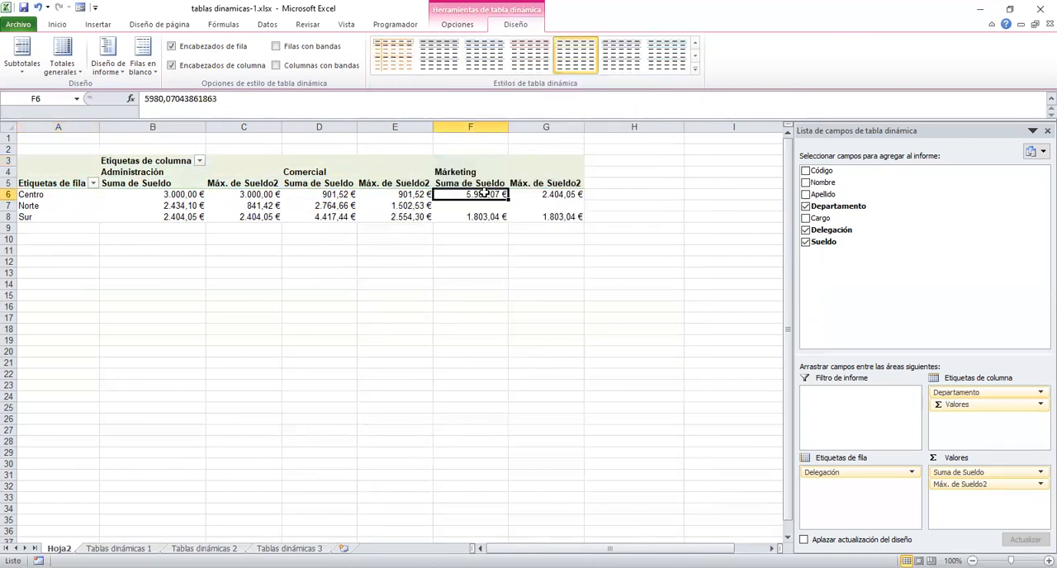
Apply the Medio pivot table style with the solid orange header.
left_click(695, 70)
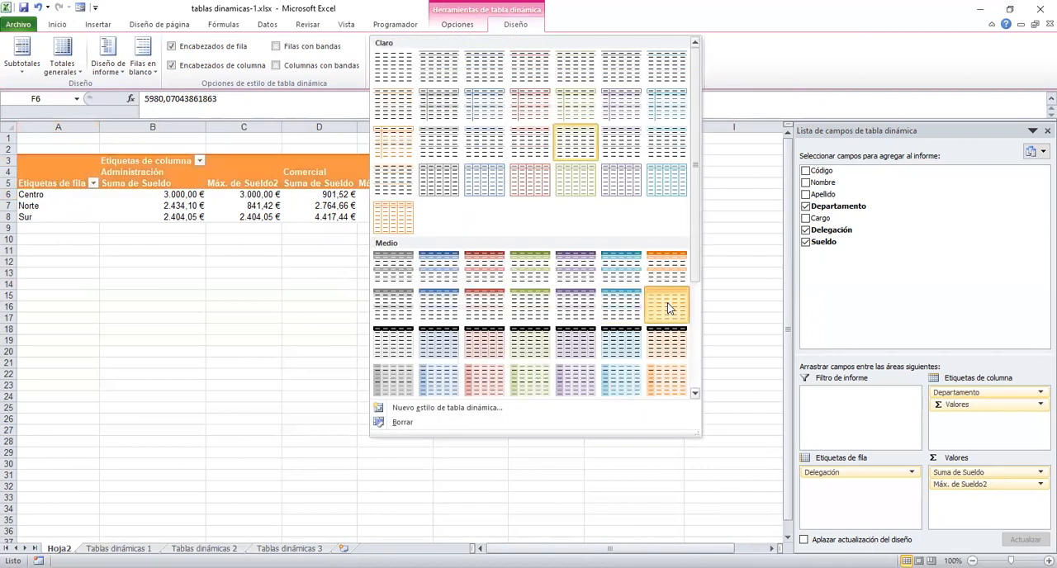
left_click(302, 287)
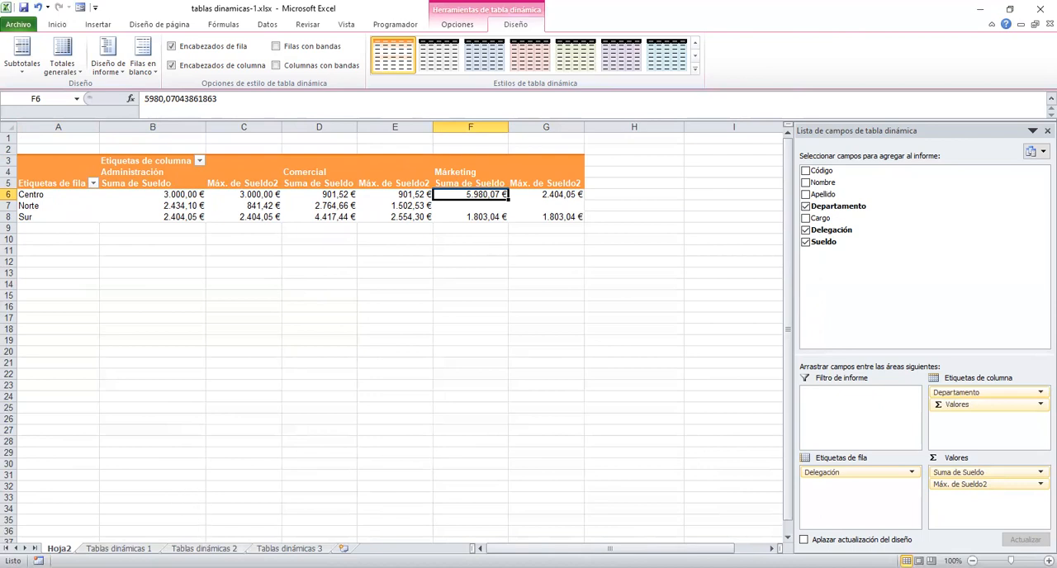
Create a pivot table on a new worksheet from the range A11:D32 of the Tablas dinámicas 2 sheet.
key("ctrl+Page_Down")
key("ctrl+Page_Down")
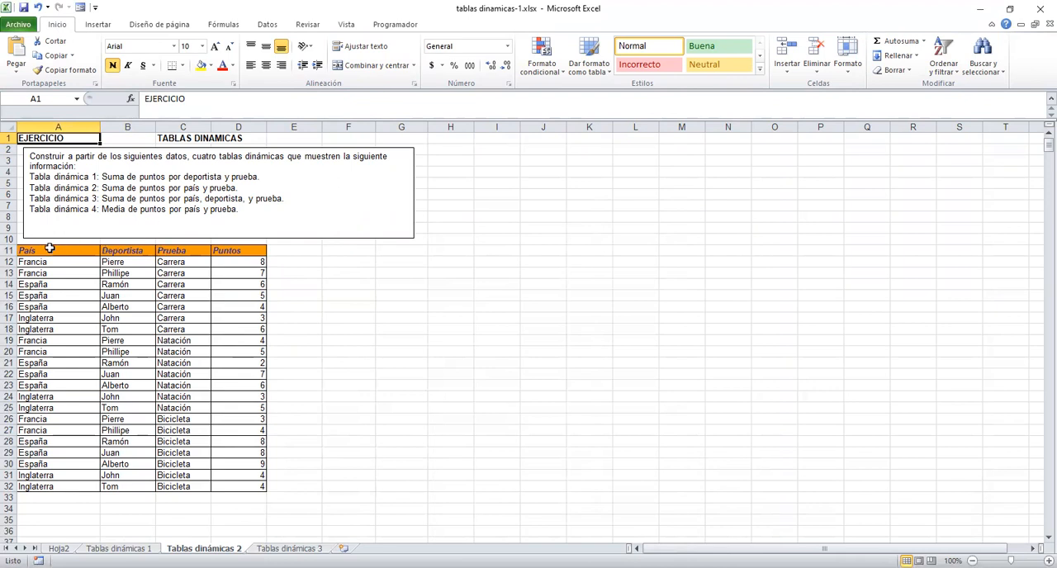
left_click_drag(48, 249, 234, 482)
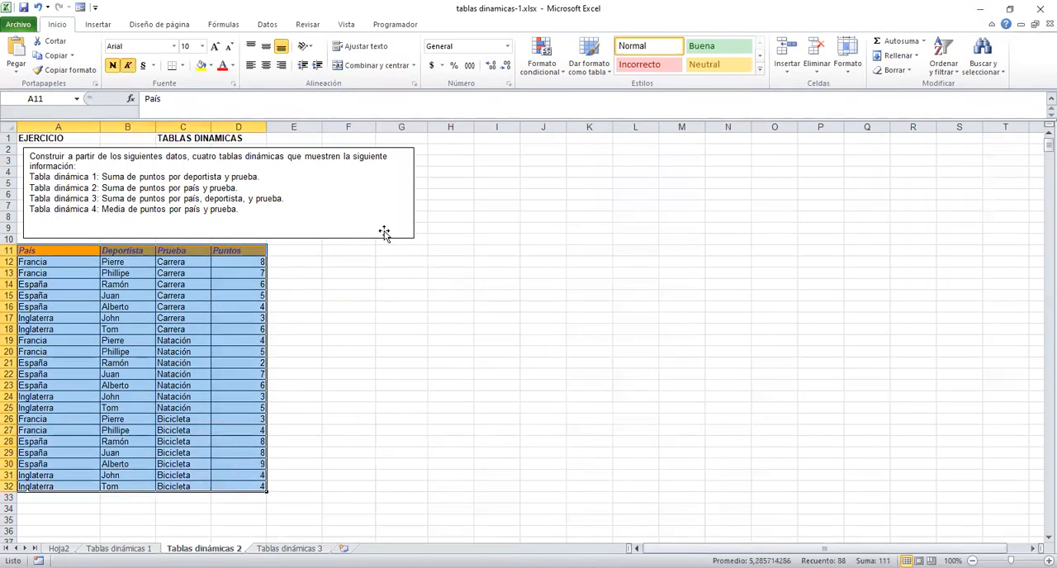
left_click(96, 28)
left_click(20, 51)
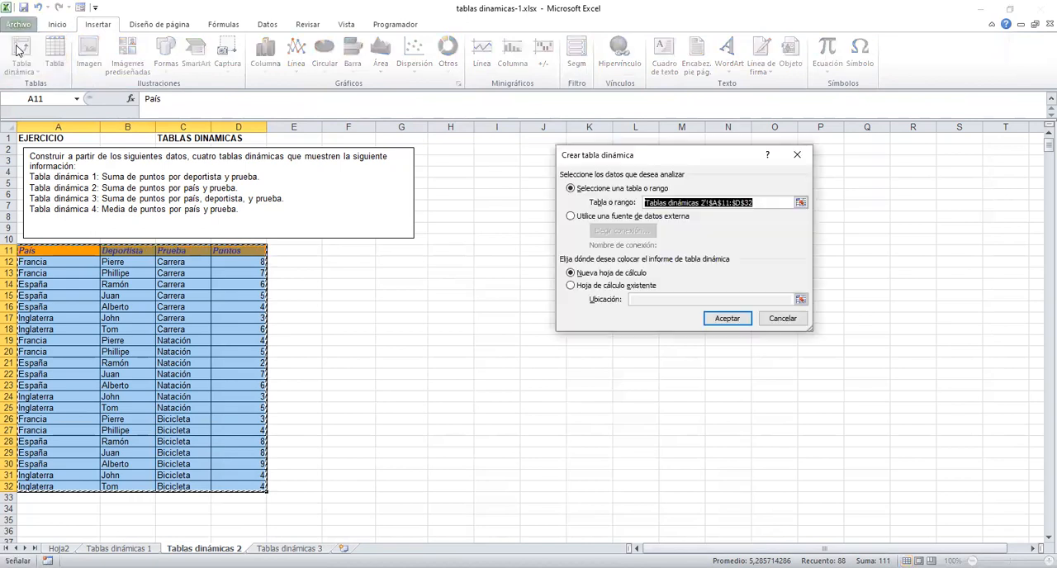
left_click(719, 321)
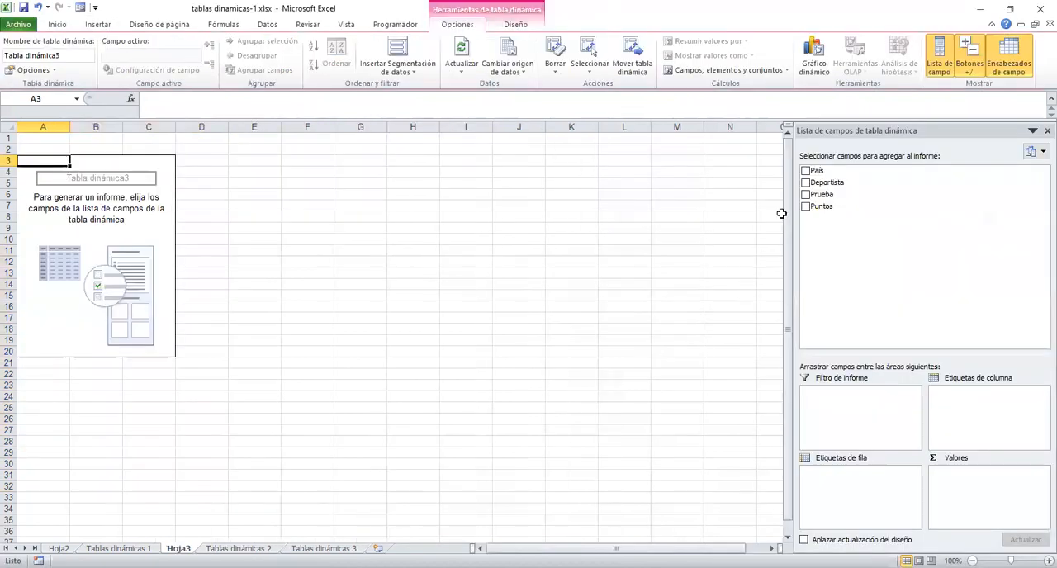
Lay out the pivot table with País as column labels, Prueba as row labels and the sum of Puntos as values.
left_click_drag(817, 168, 971, 399)
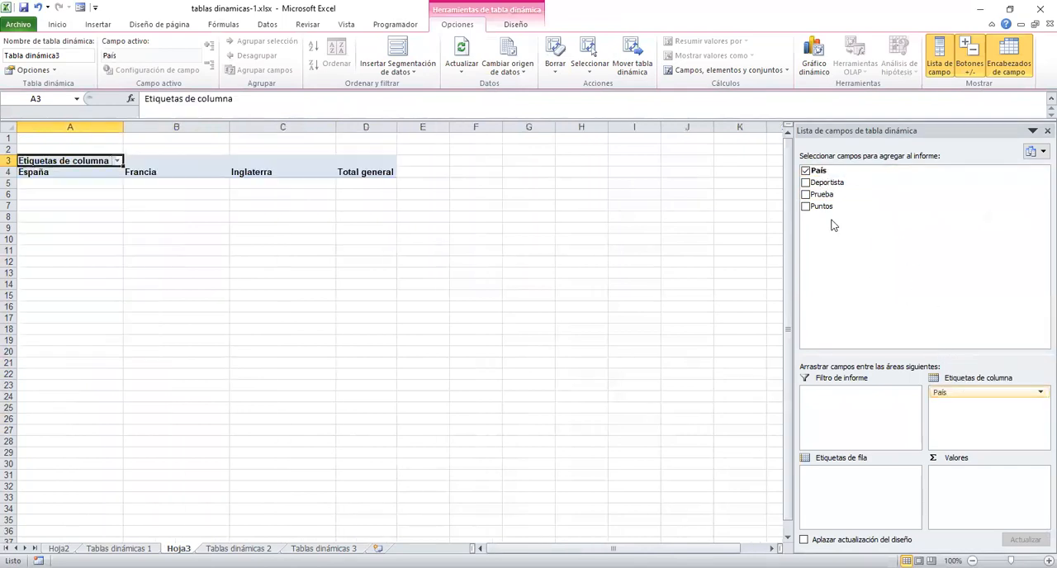
left_click_drag(821, 195, 853, 493)
left_click_drag(821, 207, 974, 486)
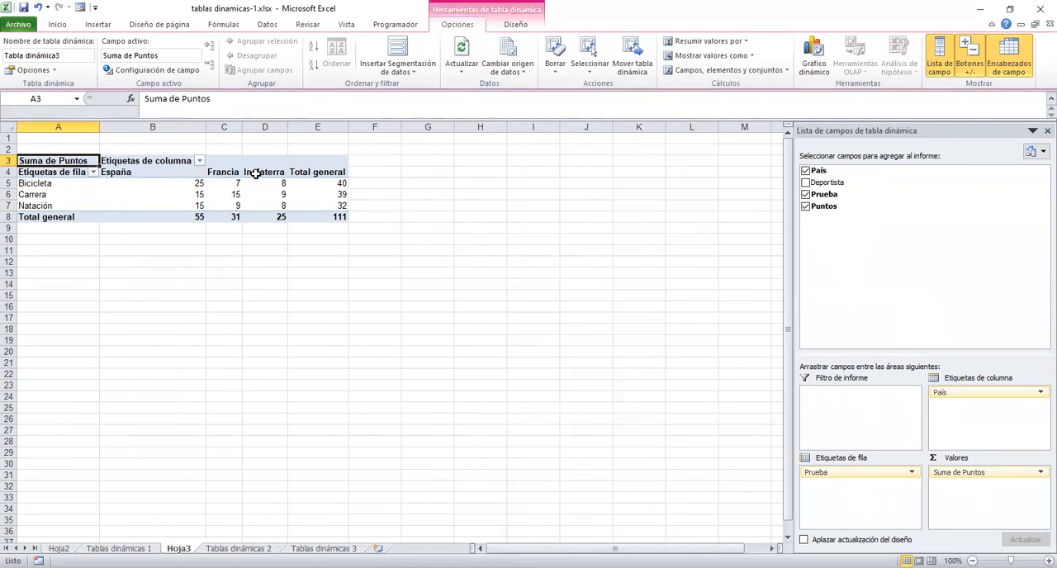
Add Puntos to the values a second time and show its values as % del total general.
mouse_move(281, 214)
left_click_drag(823, 208, 986, 508)
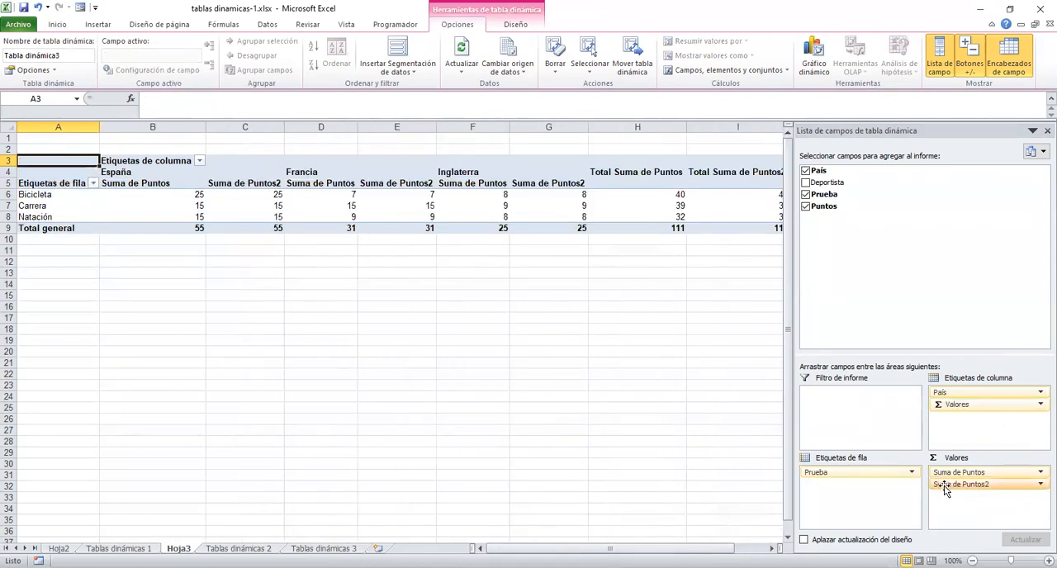
left_click(1039, 486)
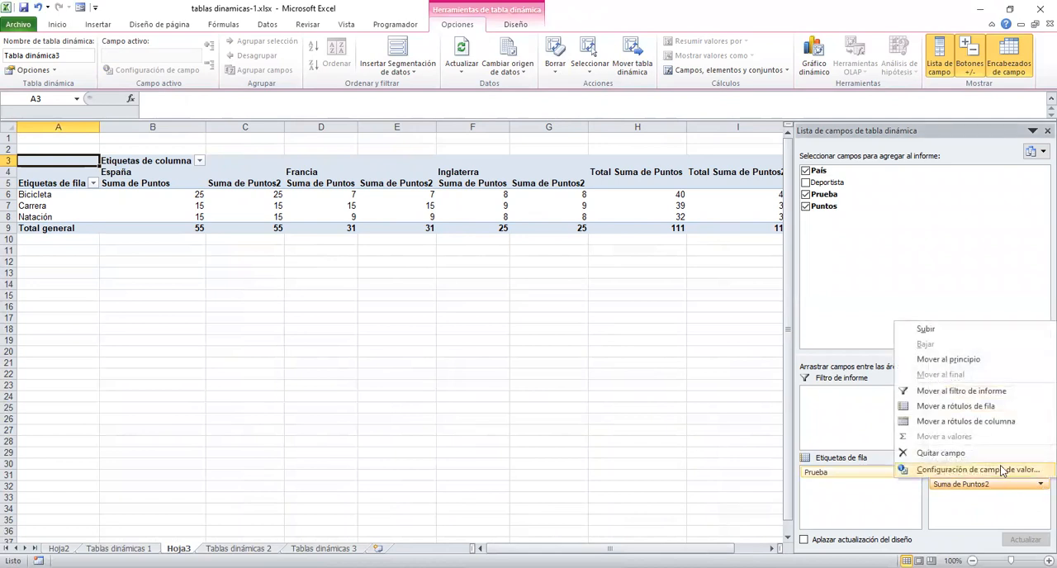
left_click(1004, 470)
left_click_drag(701, 156, 595, 185)
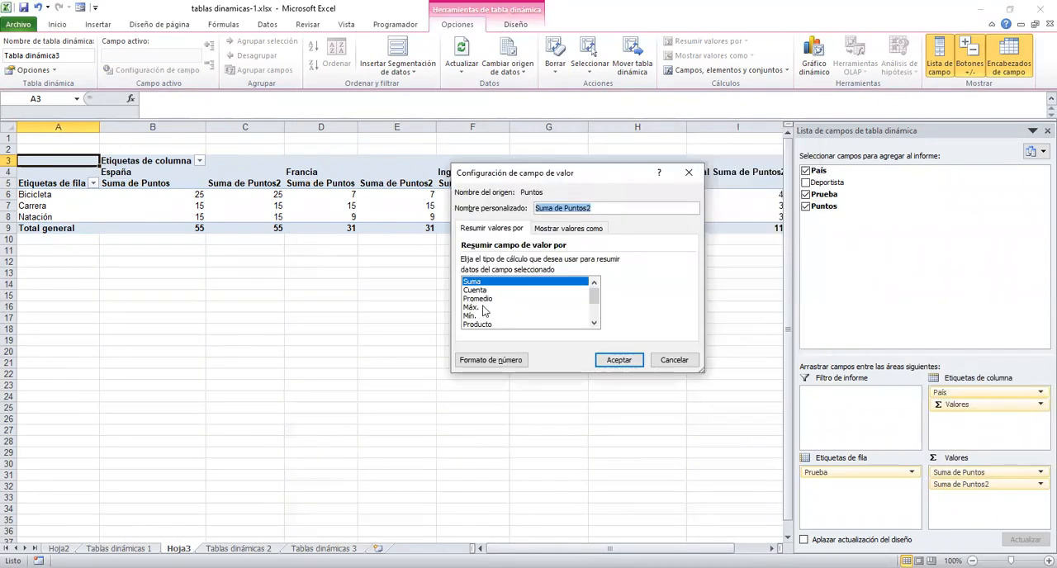
left_click_drag(596, 300, 596, 319)
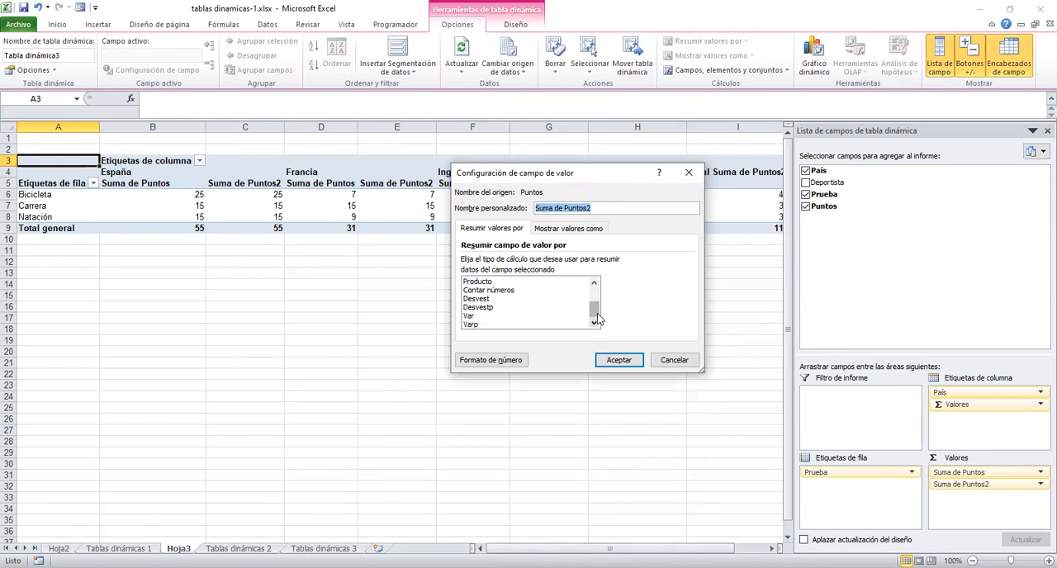
left_click_drag(593, 309, 595, 289)
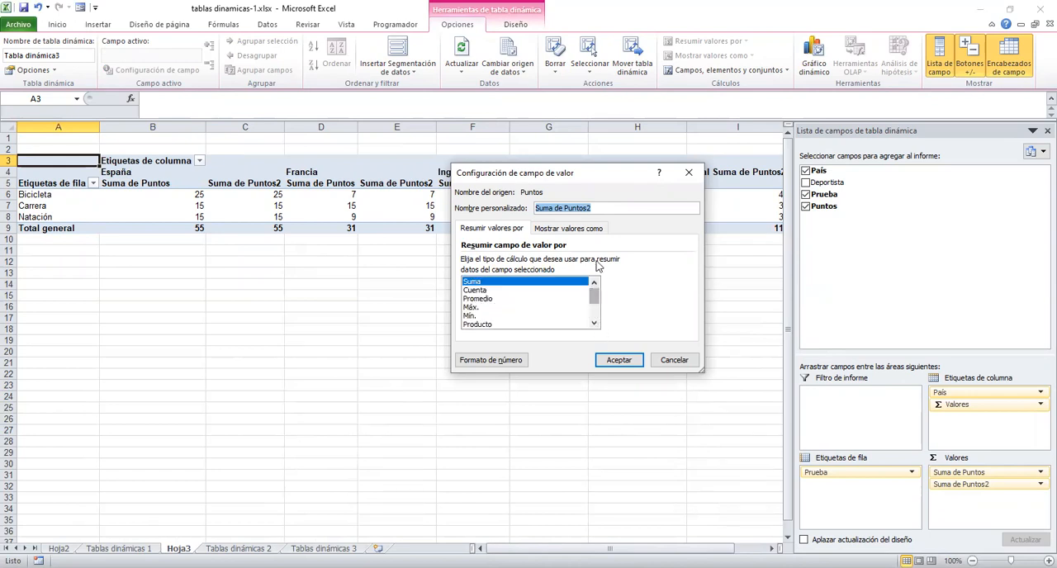
left_click(558, 231)
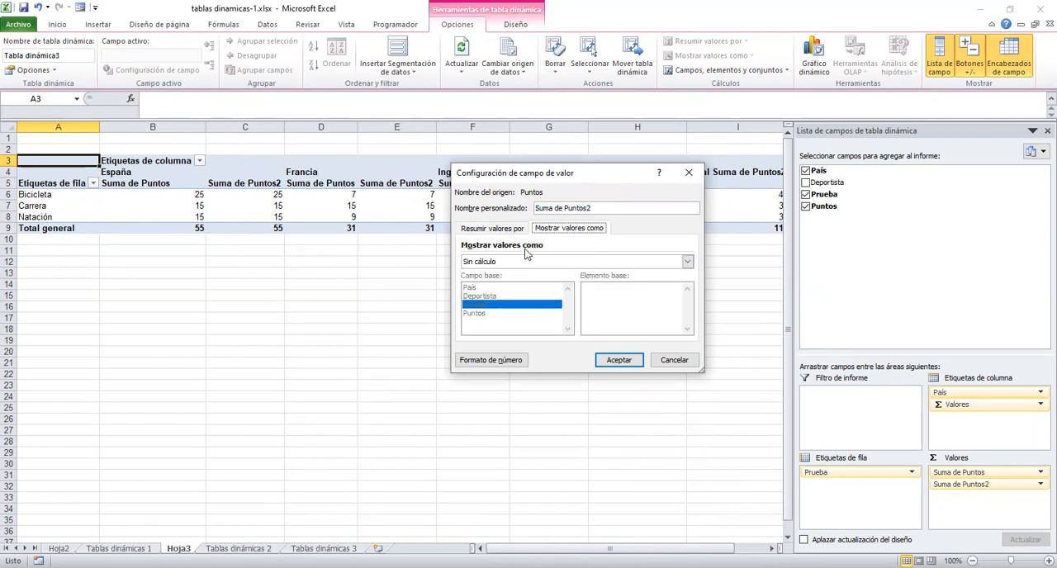
left_click(687, 262)
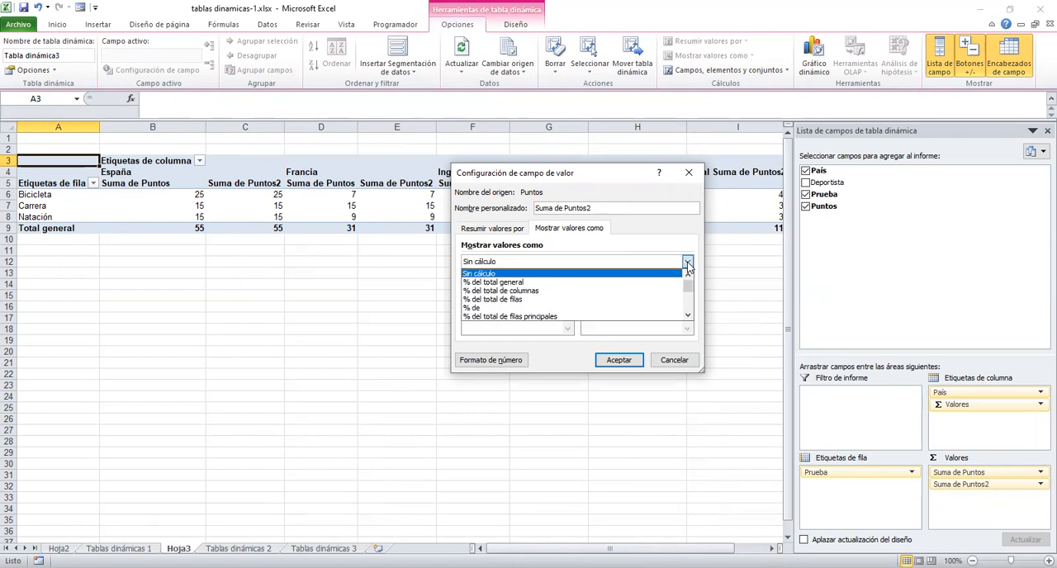
left_click(519, 287)
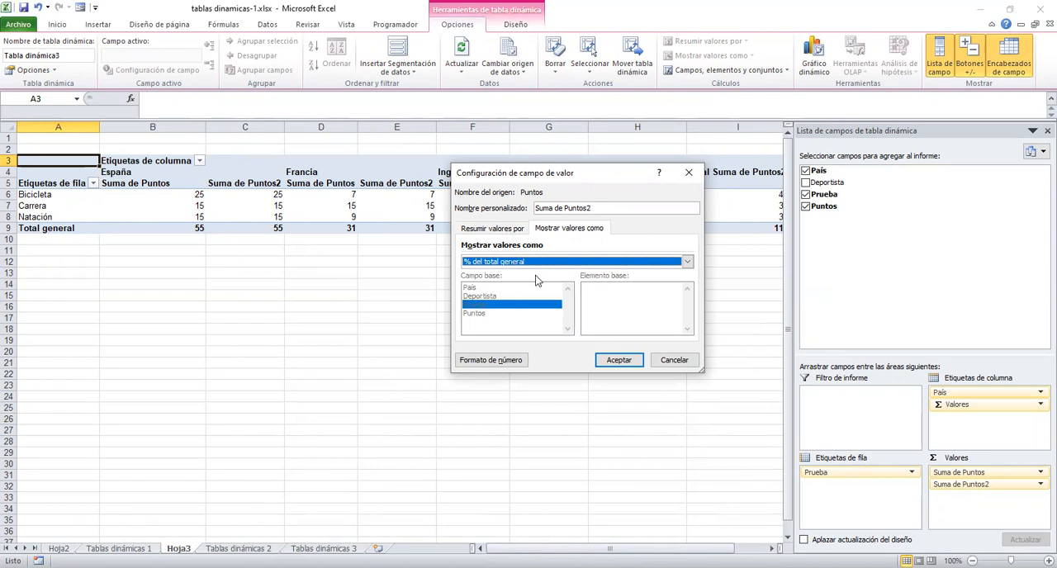
Format the numbers of Suma de Puntos2 as Porcentaje with 1 decimal place and apply the value field settings.
left_click(518, 363)
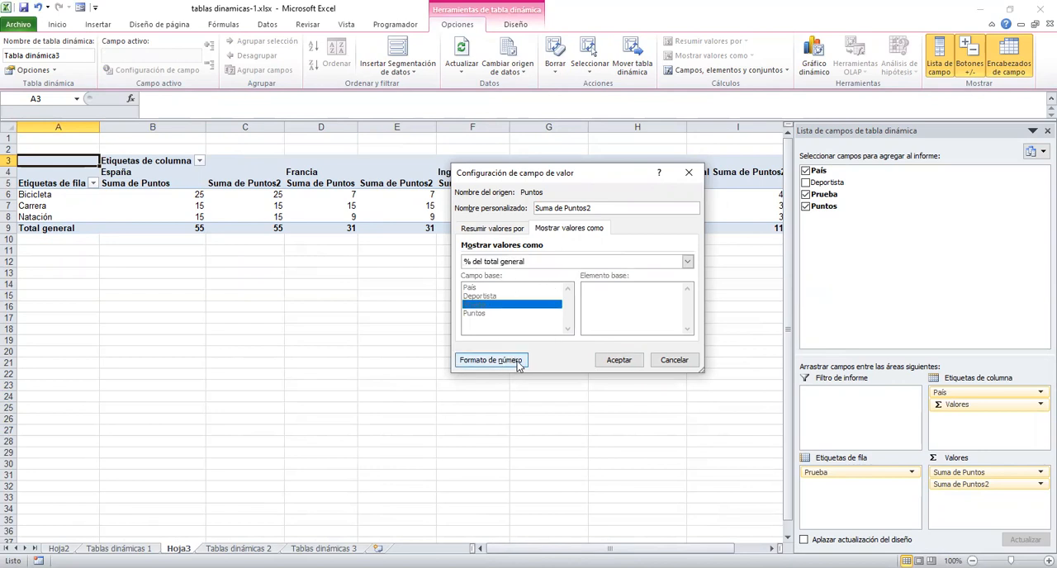
left_click(709, 180)
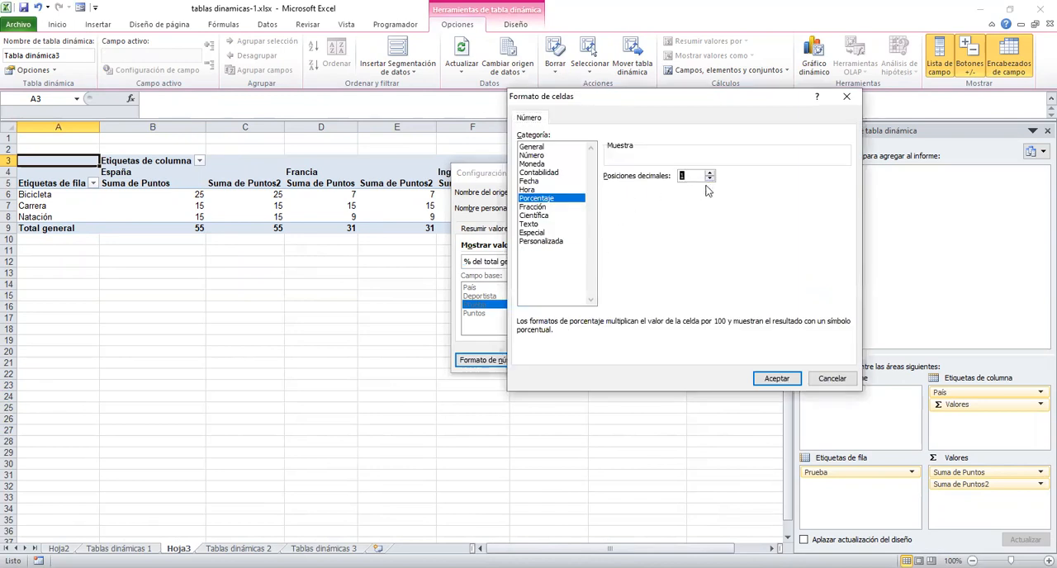
left_click(768, 379)
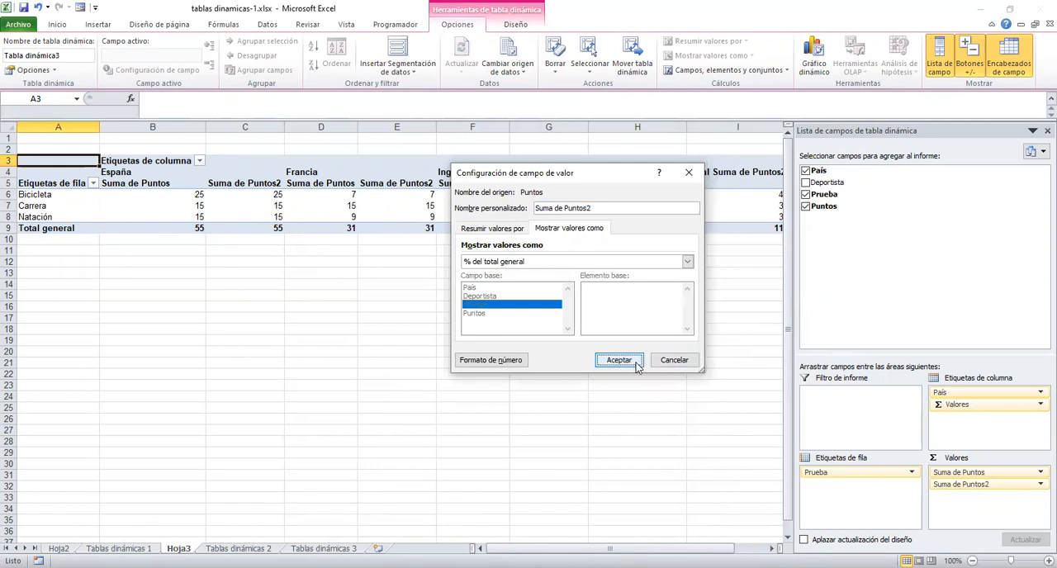
left_click(618, 360)
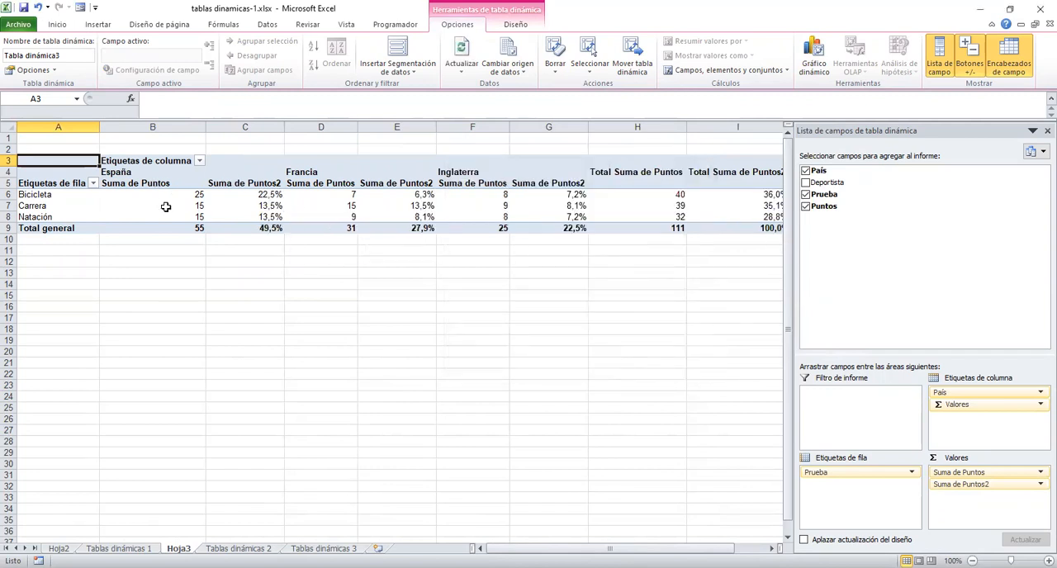
Examine the Bicicleta points and percentages for España and Francia, narrowing the field list so the whole pivot table shows.
mouse_move(165, 200)
mouse_move(267, 198)
left_click(152, 194)
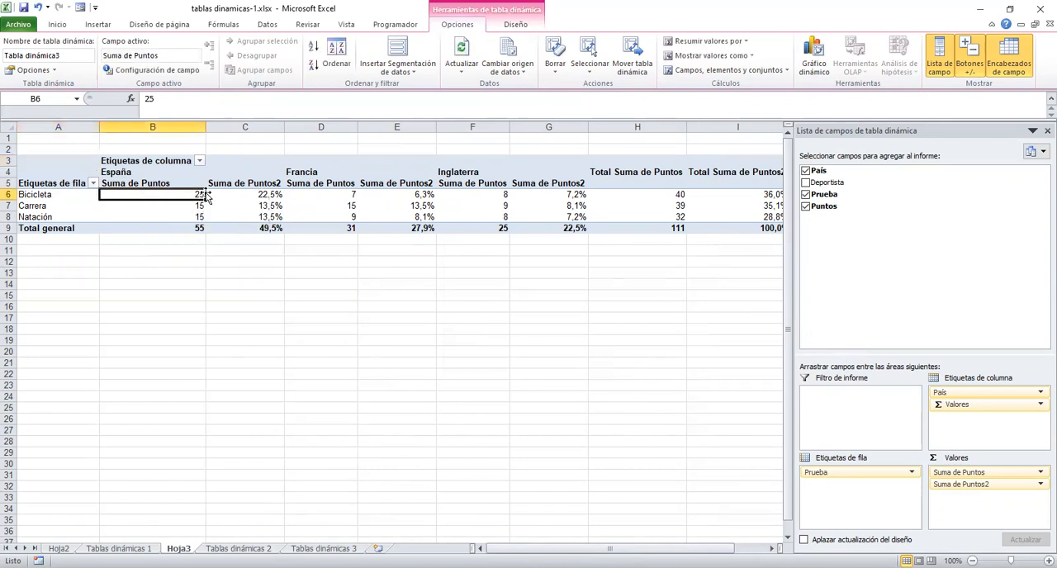
left_click(258, 194)
left_click(395, 193)
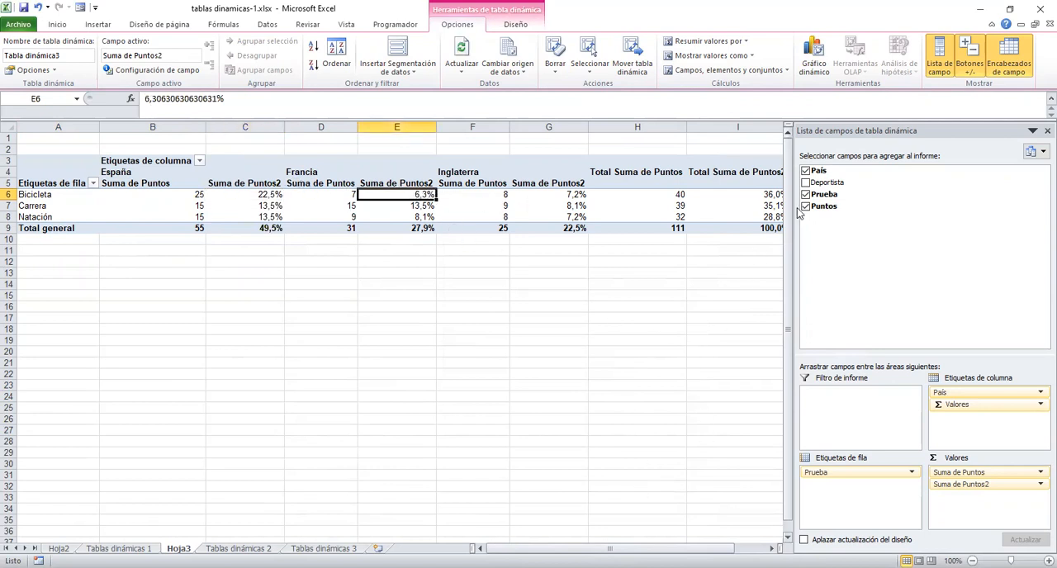
mouse_move(741, 228)
left_click_drag(791, 269, 819, 268)
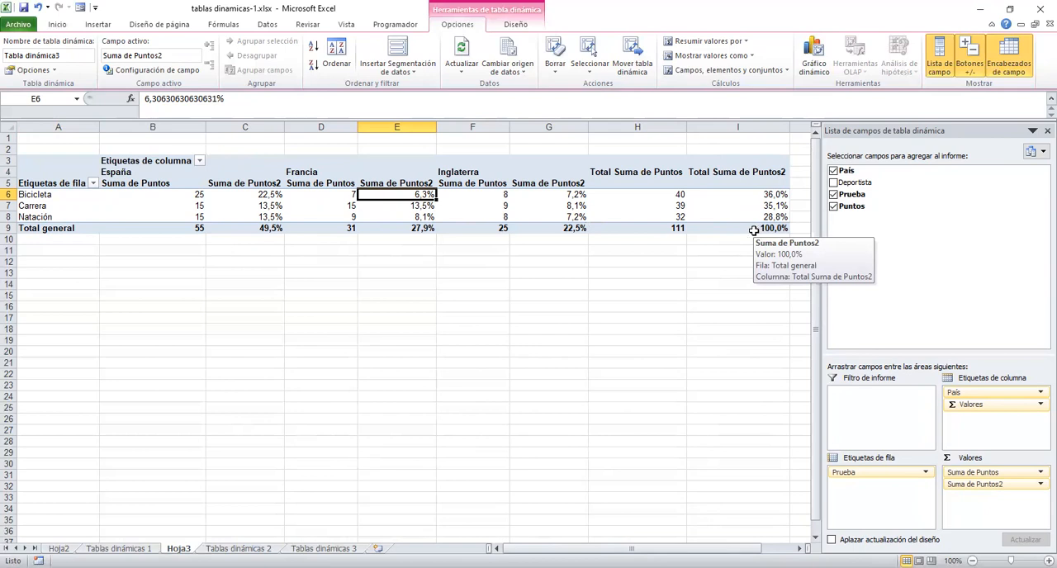
Show the values of Suma de Puntos2 as % del total de filas and check España's share of each event.
left_click(1039, 484)
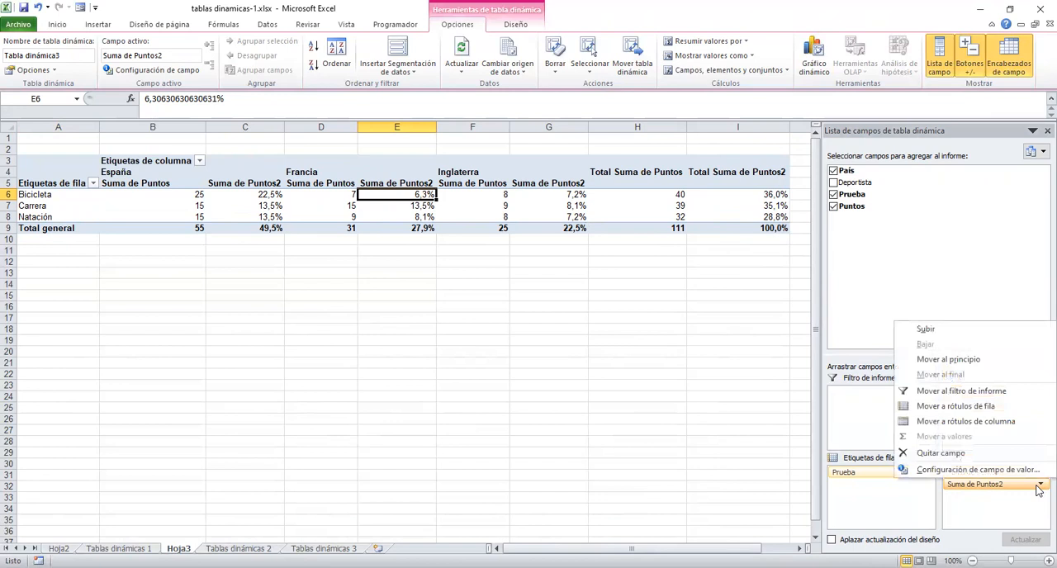
left_click(940, 469)
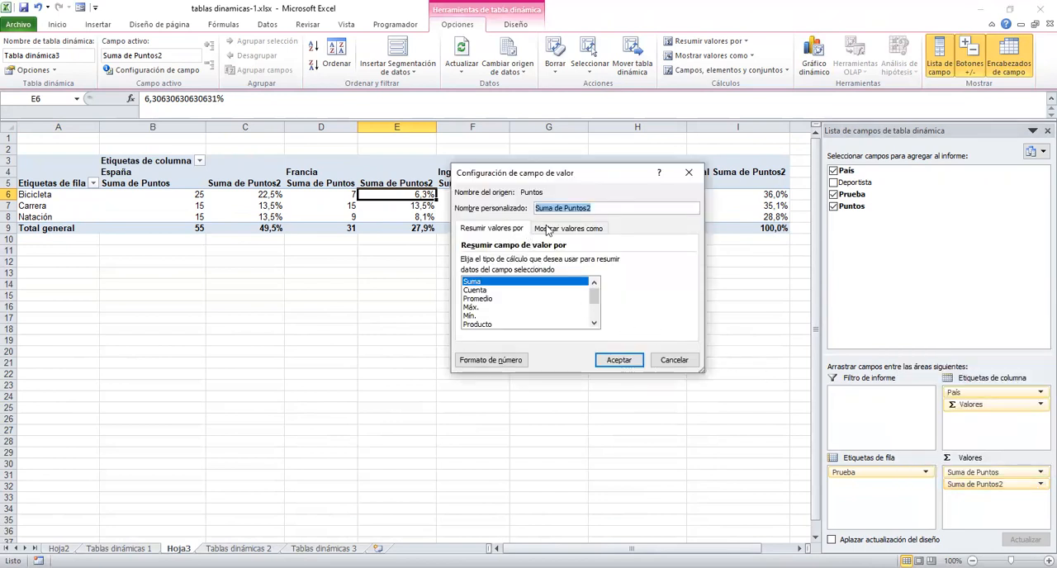
left_click(546, 229)
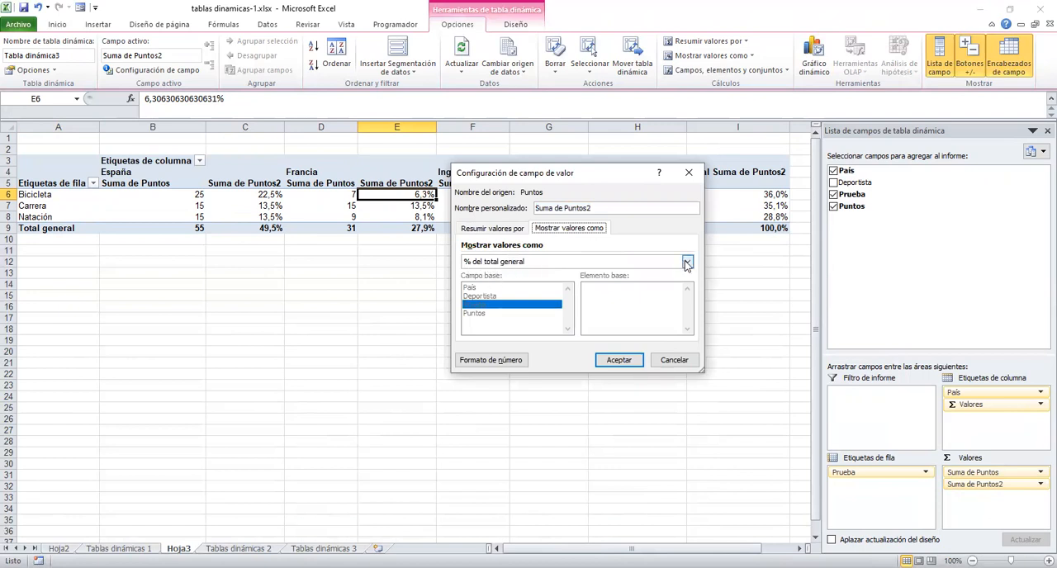
left_click(687, 262)
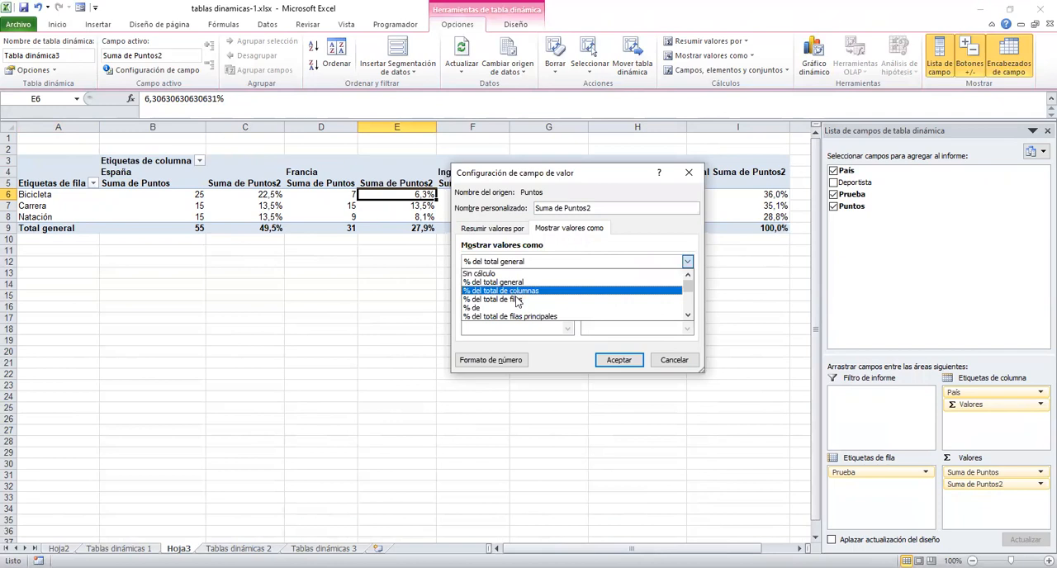
left_click(516, 300)
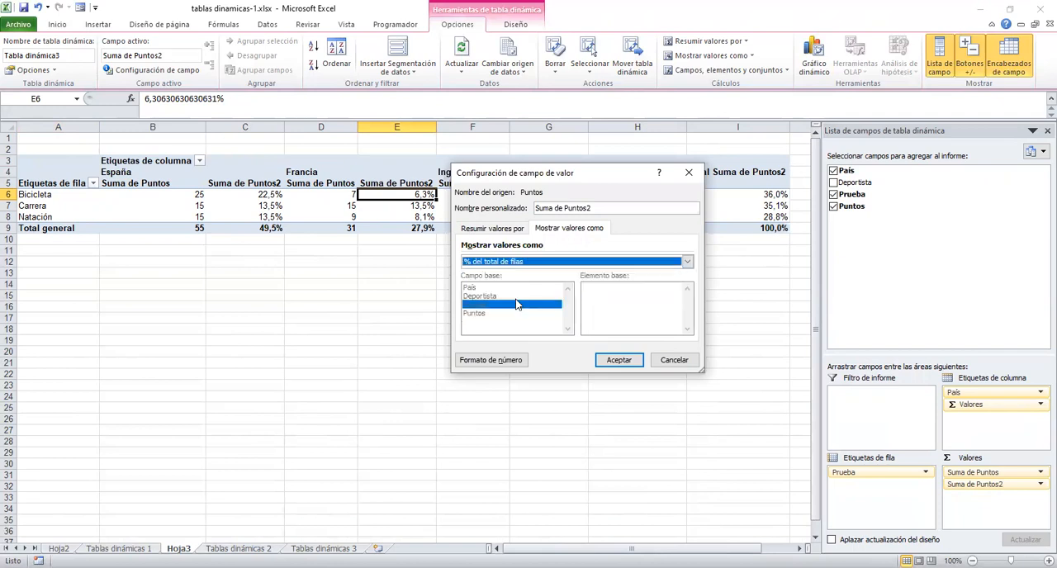
left_click(618, 361)
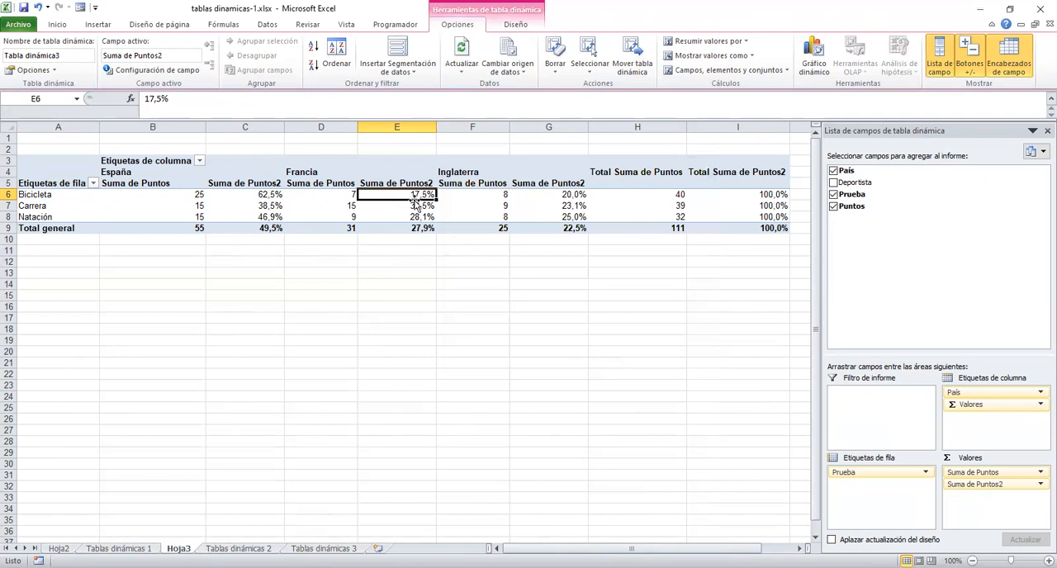
left_click(178, 196)
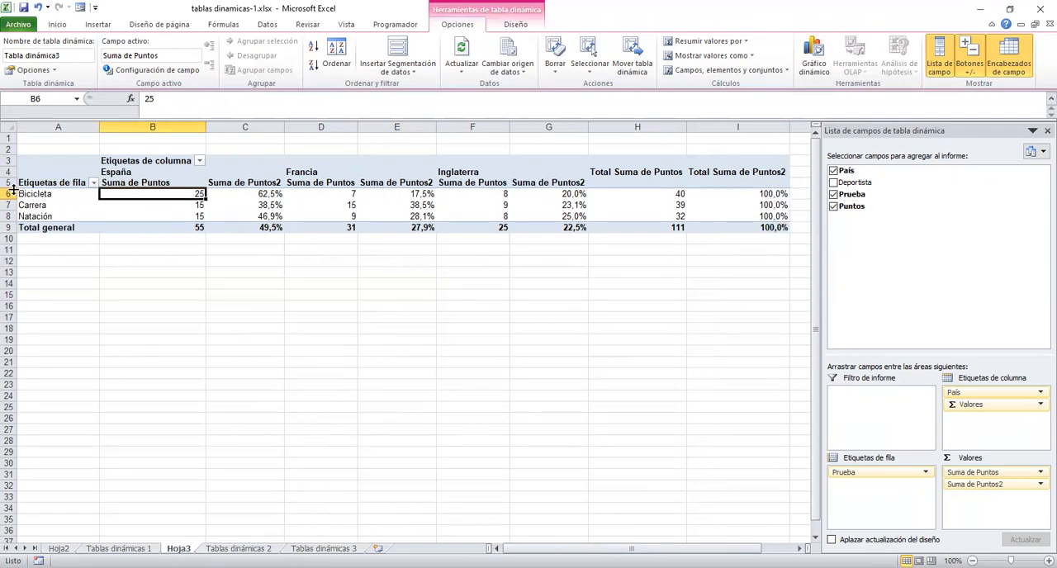
left_click(239, 208)
left_click(259, 217)
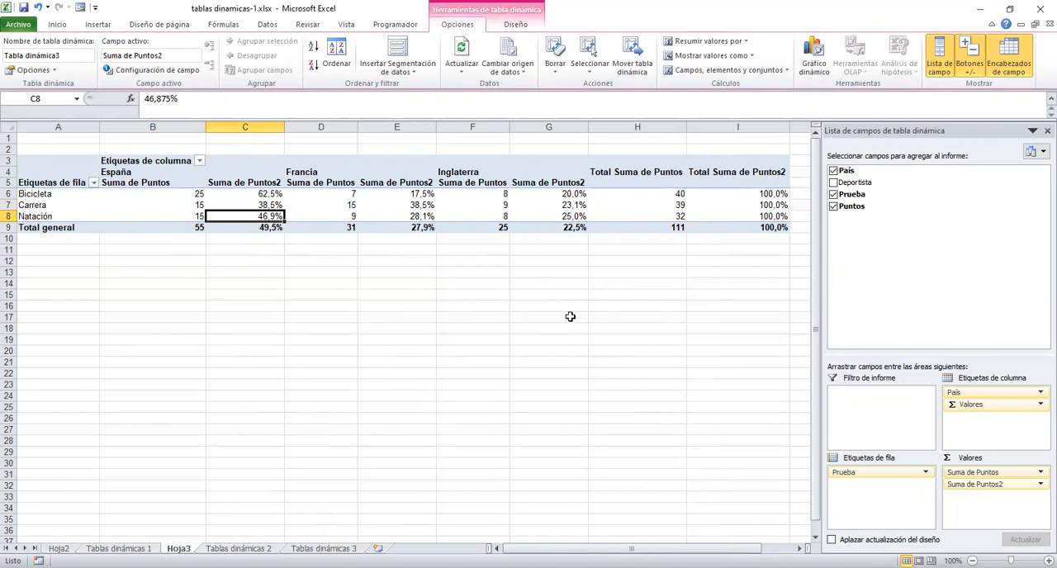
Show the values of Suma de Puntos2 as % del total de columnas and review the España, Francia and Inglaterra columns.
left_click(1039, 486)
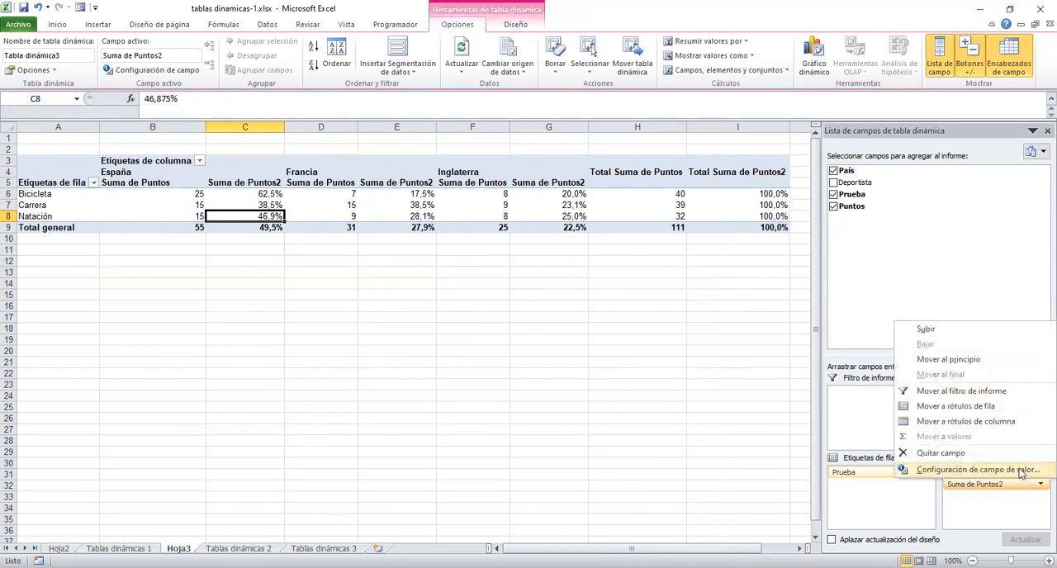
left_click(1018, 474)
left_click(558, 229)
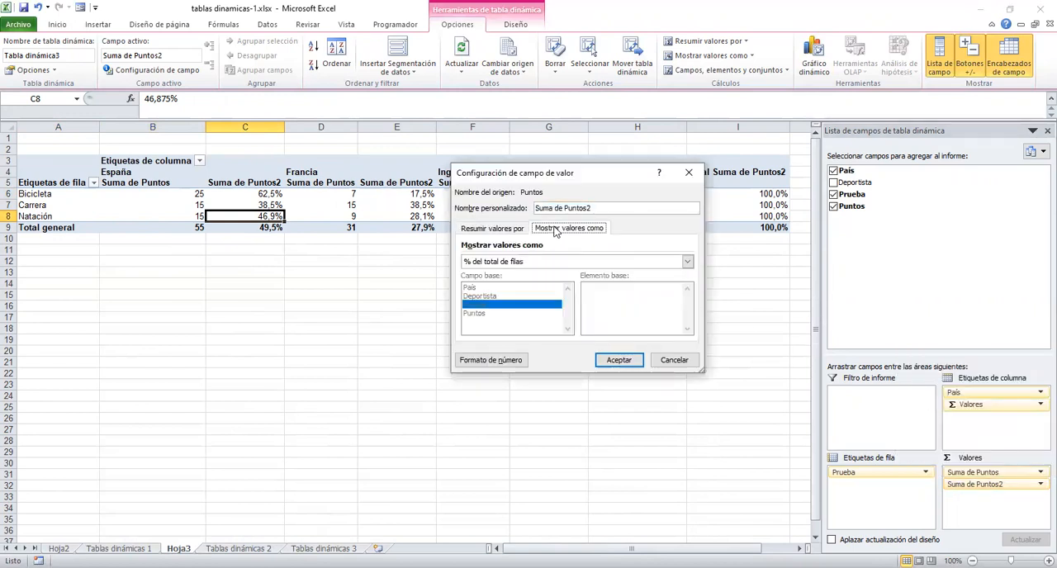
left_click(687, 263)
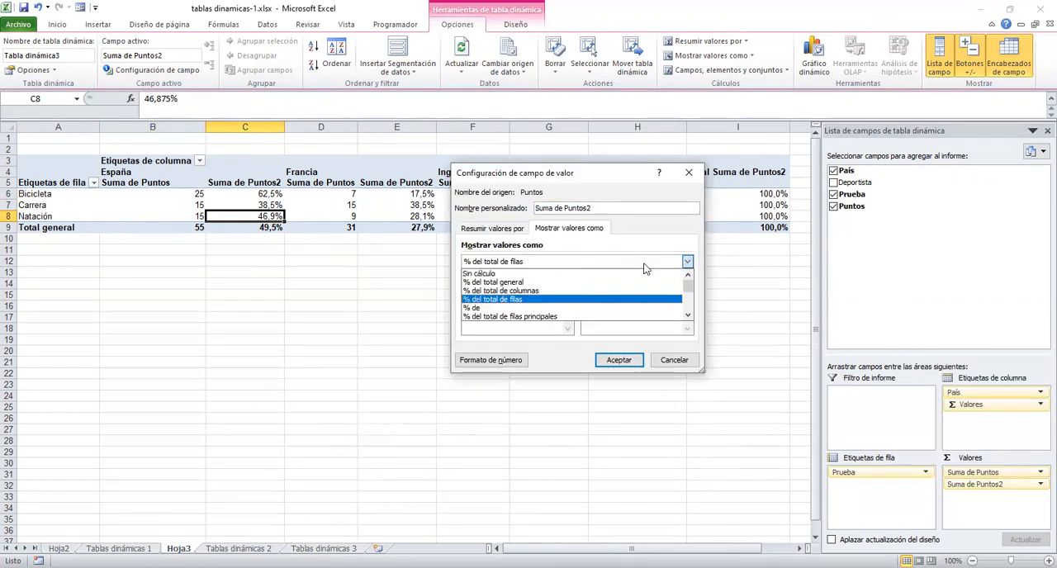
left_click(516, 291)
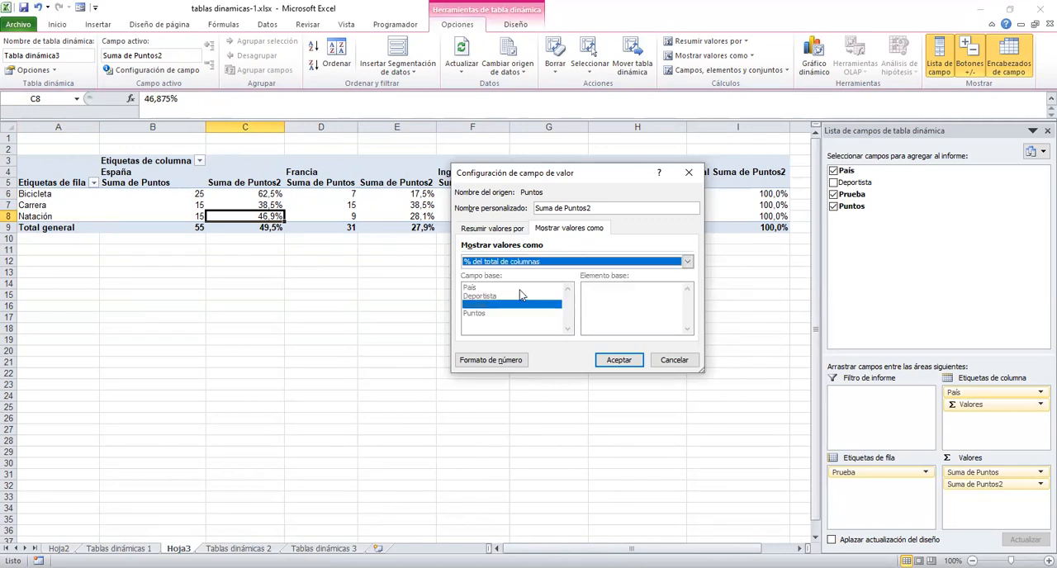
left_click(619, 363)
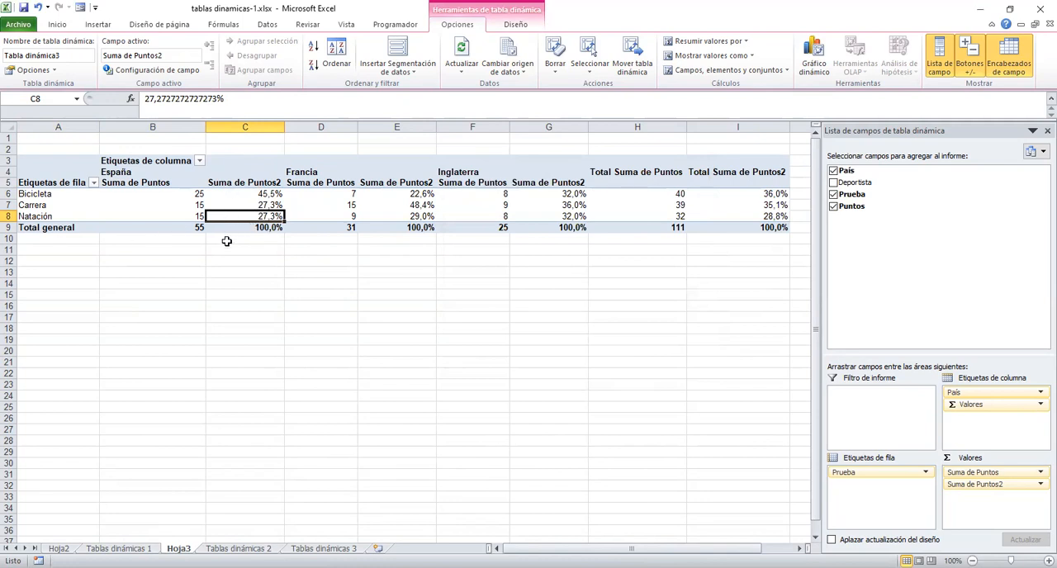
left_click(138, 171)
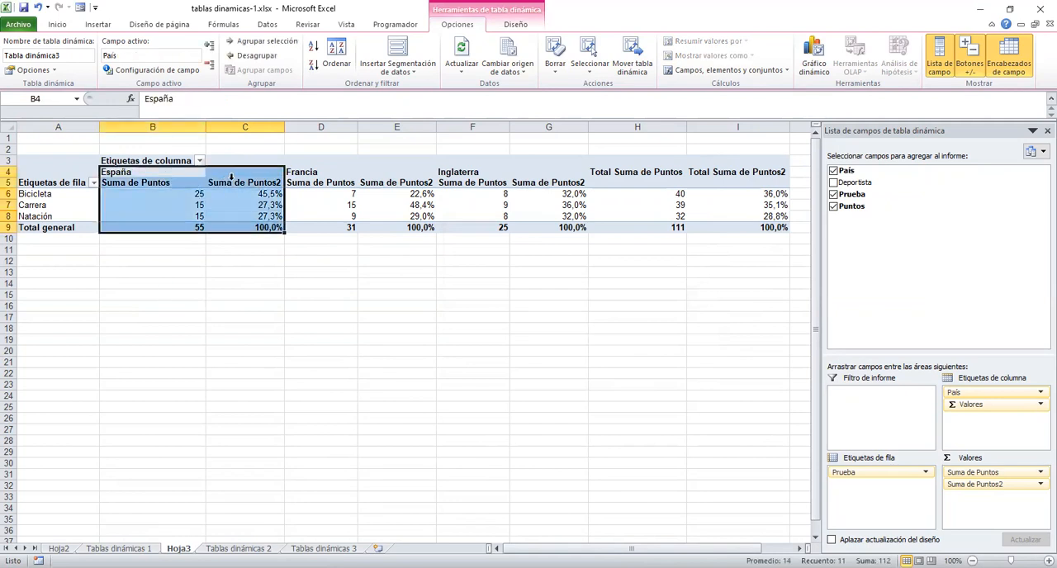
left_click_drag(321, 174, 399, 229)
left_click_drag(485, 174, 559, 231)
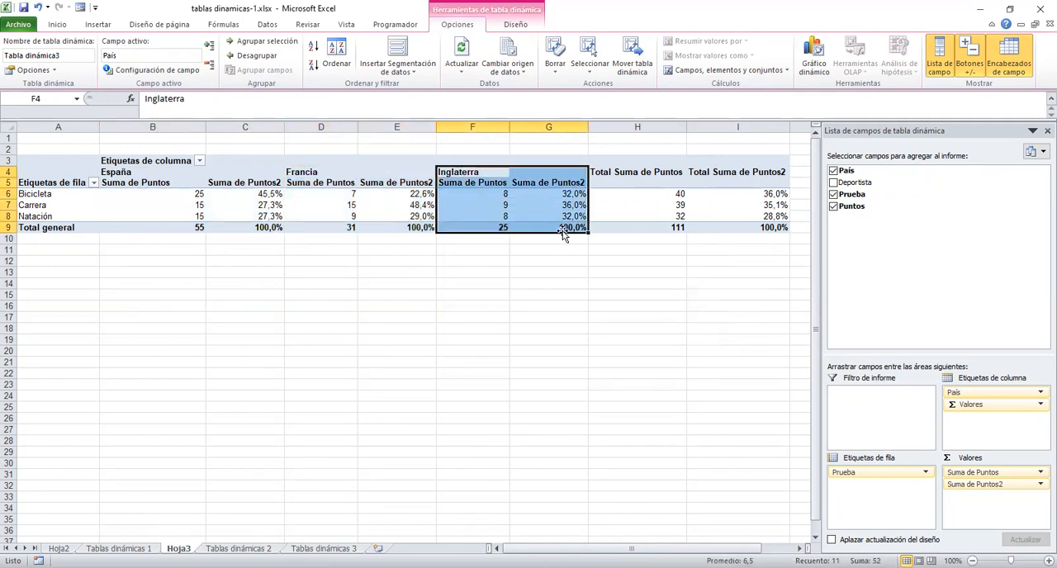
left_click(574, 193)
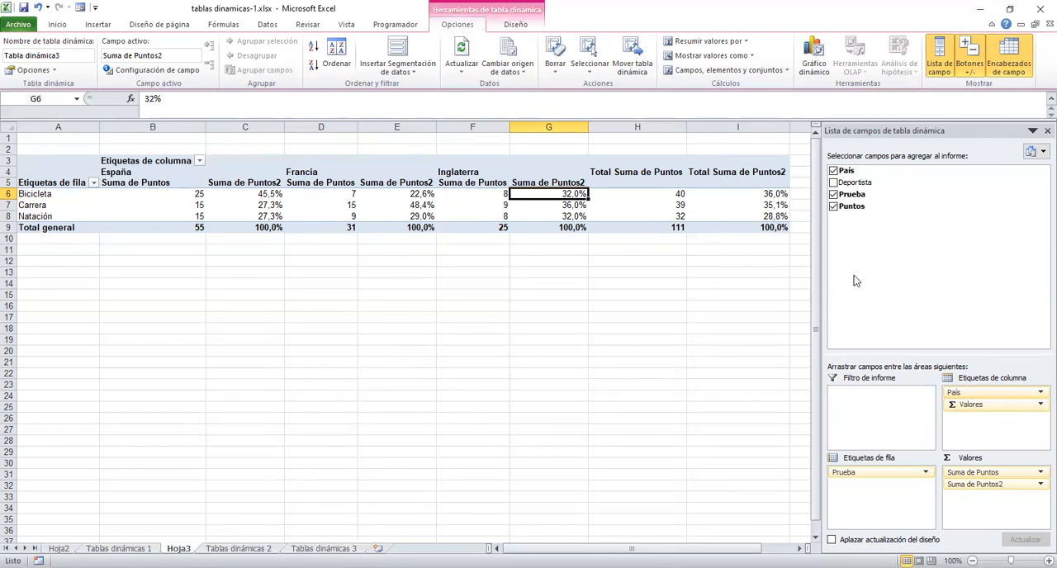
Add Puntos to the values a third time and show its values as % del total de columnas.
left_click_drag(852, 206, 983, 524)
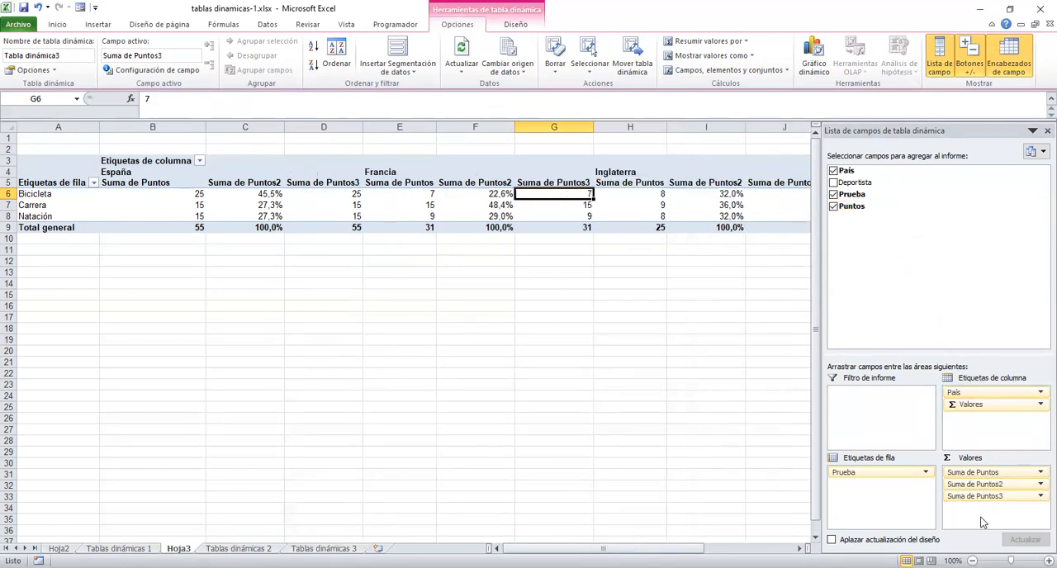
left_click(1040, 496)
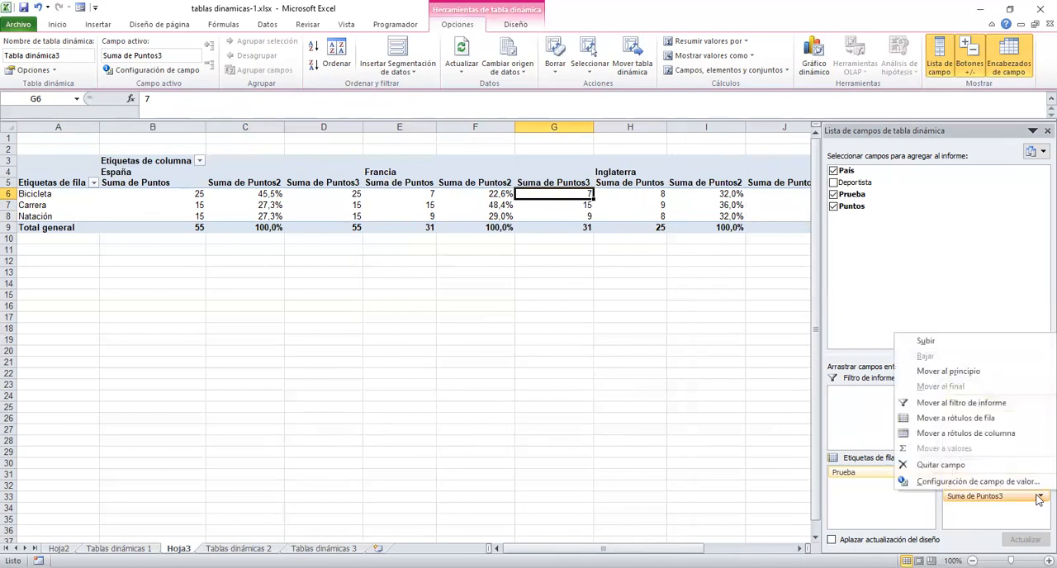
left_click(995, 483)
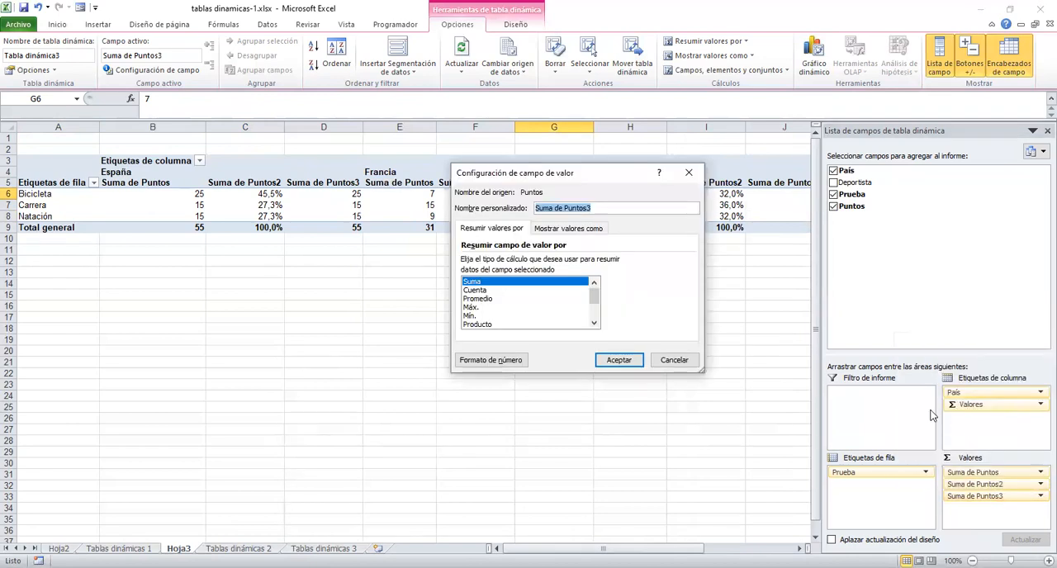
left_click(576, 229)
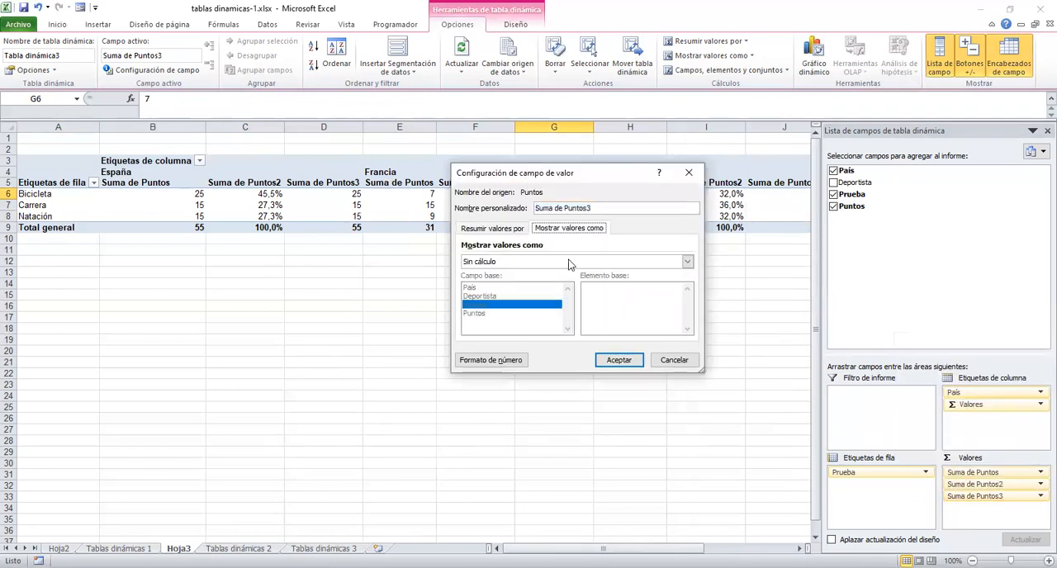
left_click(688, 261)
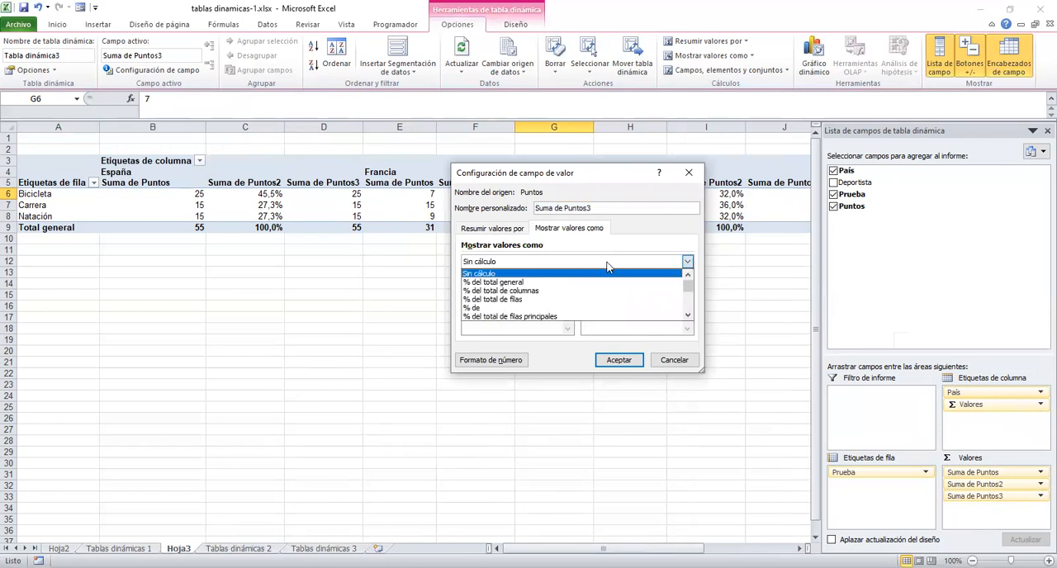
left_click(567, 291)
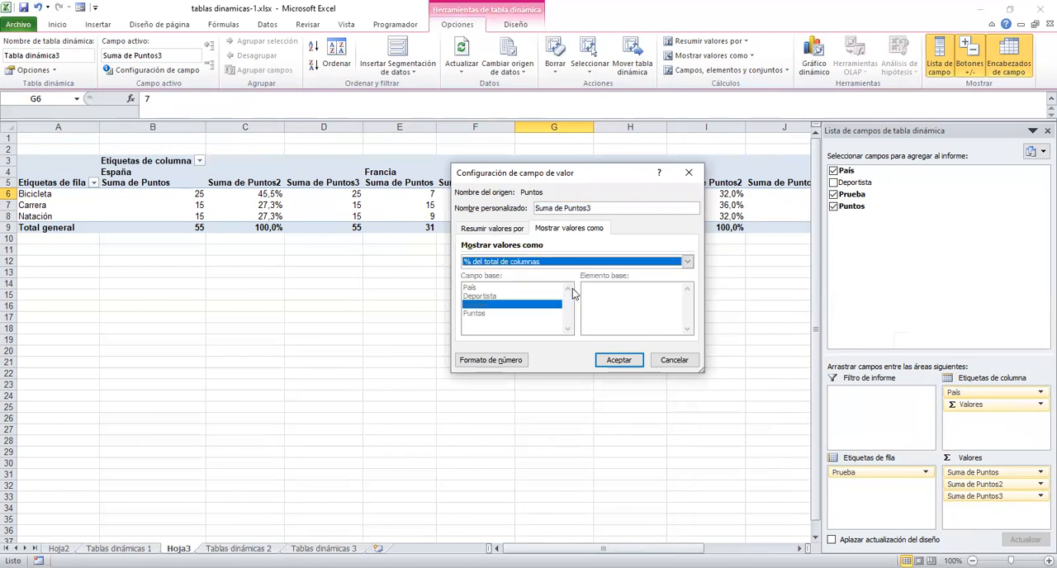
left_click(618, 361)
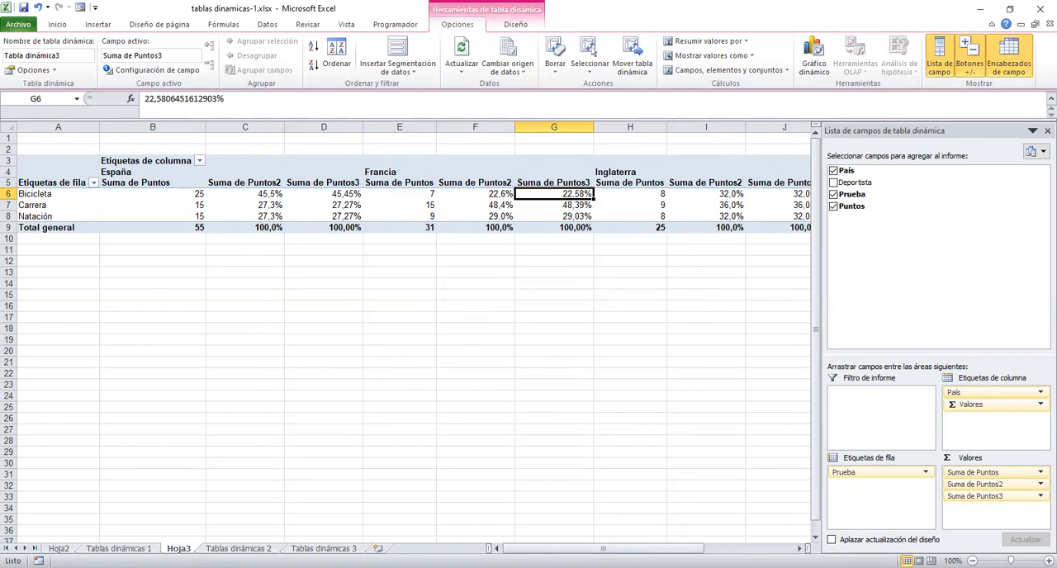
left_click_drag(547, 548, 569, 548)
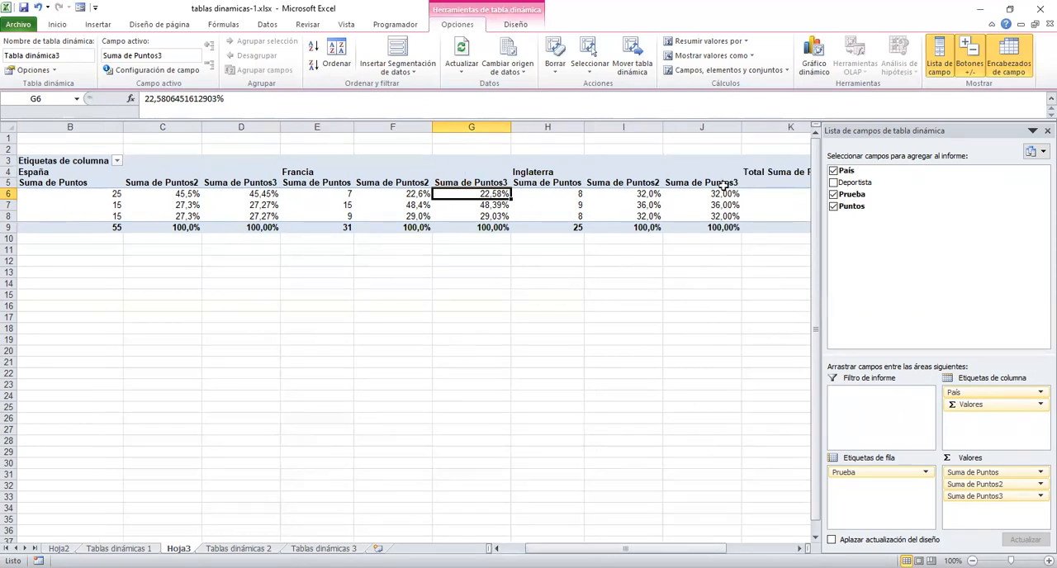
scroll(618, 490, "left", 1)
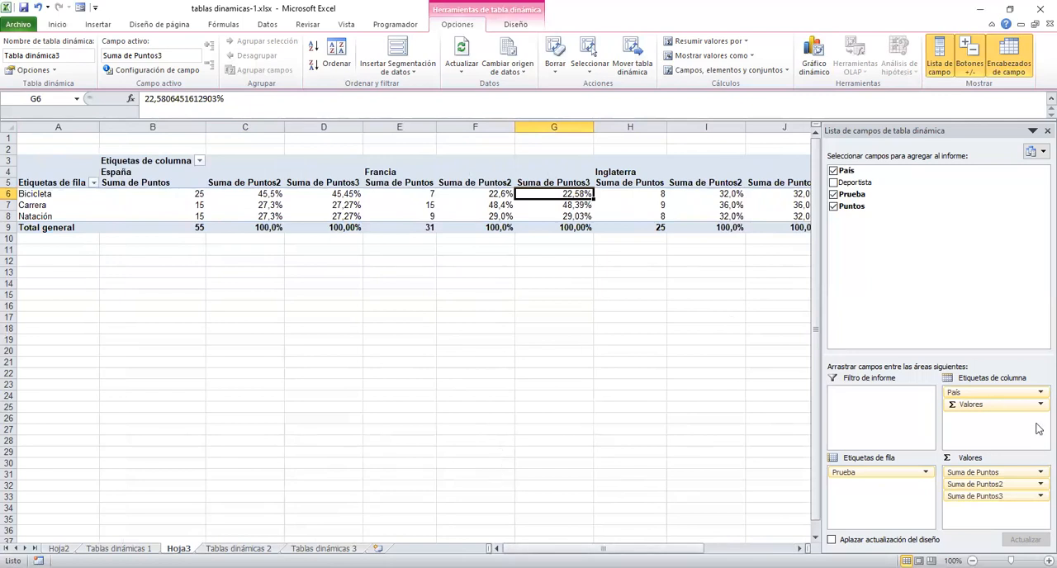
Remove Suma de Puntos2 and Suma de Puntos3 from the pivot table values, keeping only Suma de Puntos.
left_click_drag(999, 485, 958, 297)
left_click_drag(991, 485, 898, 289)
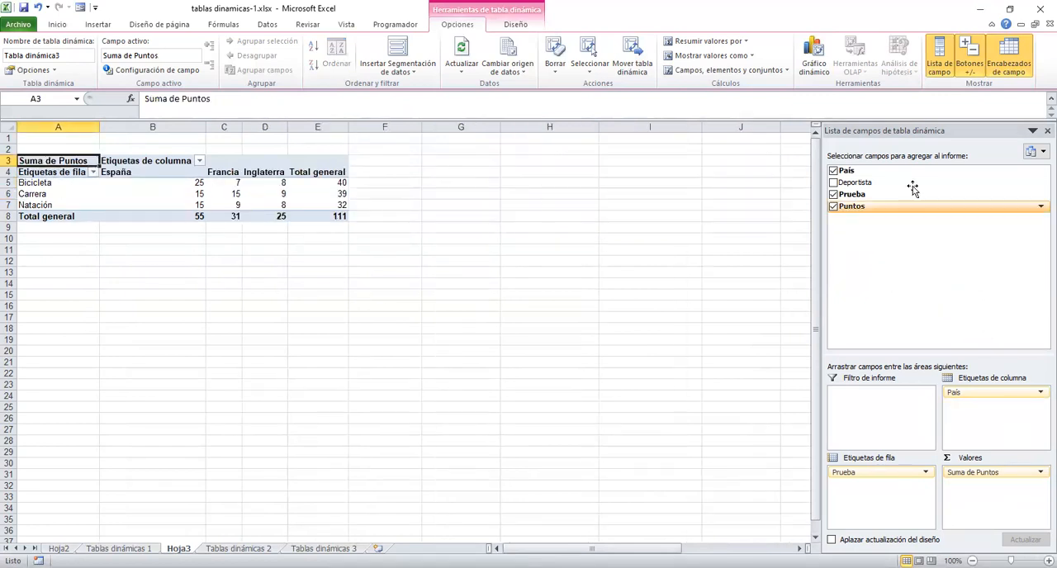
Add Deportista below Prueba in the row labels and add Puntos to the values a second time.
left_click_drag(858, 188, 873, 502)
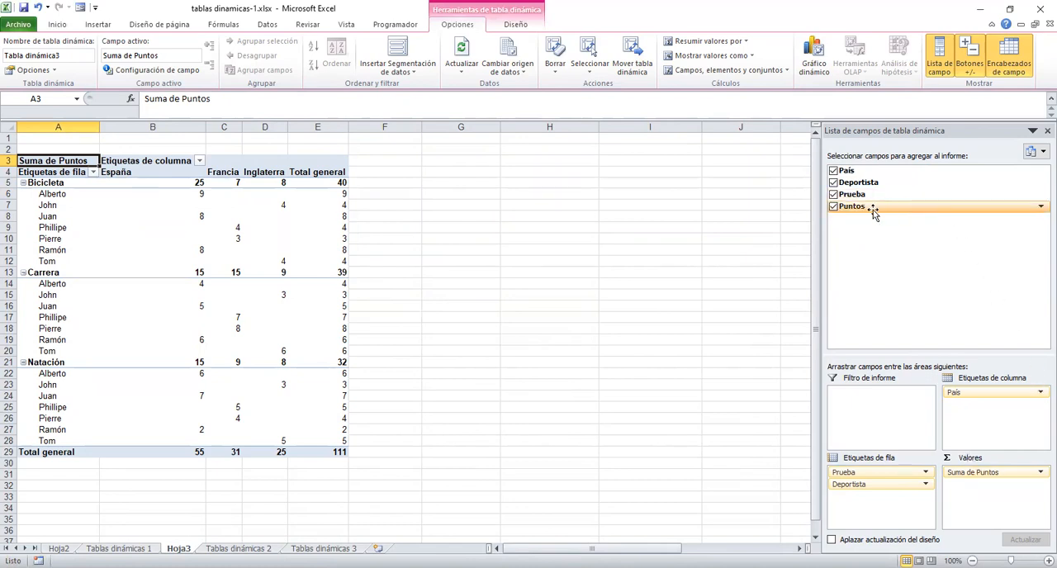
left_click_drag(863, 213, 1001, 502)
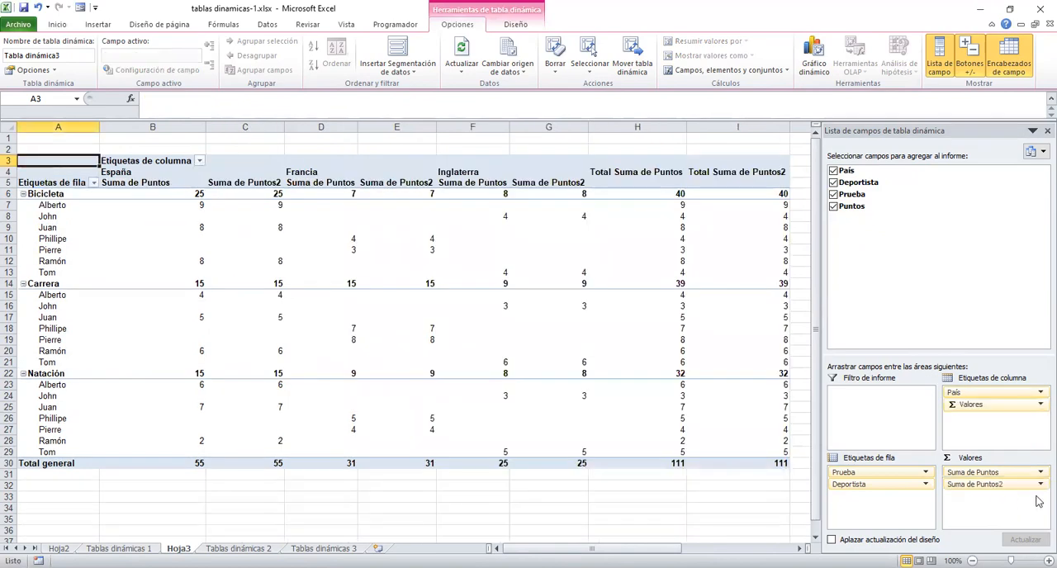
Show the values of Suma de Puntos2 as % del total general.
left_click(1040, 485)
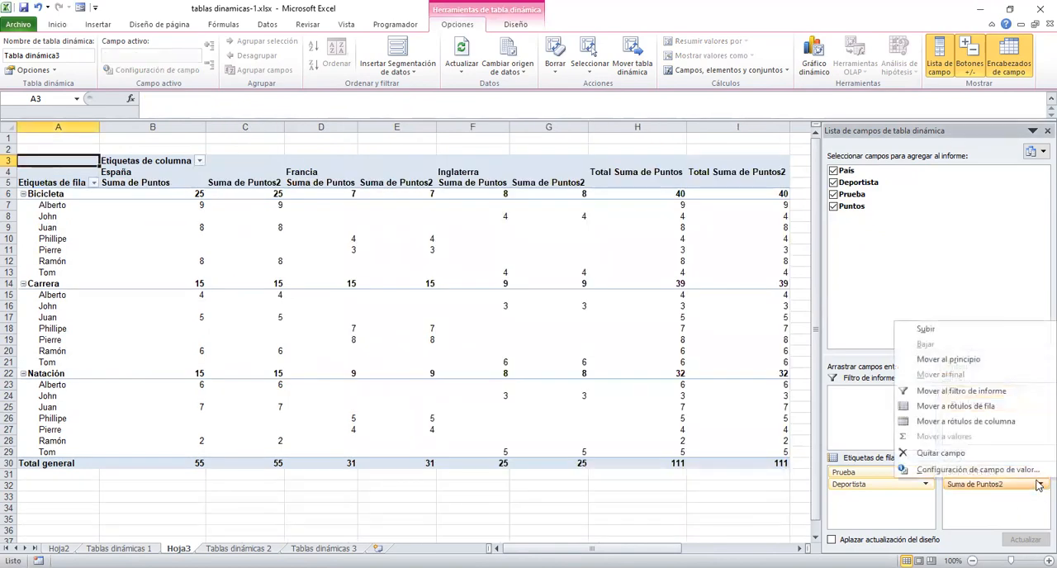
left_click(1021, 470)
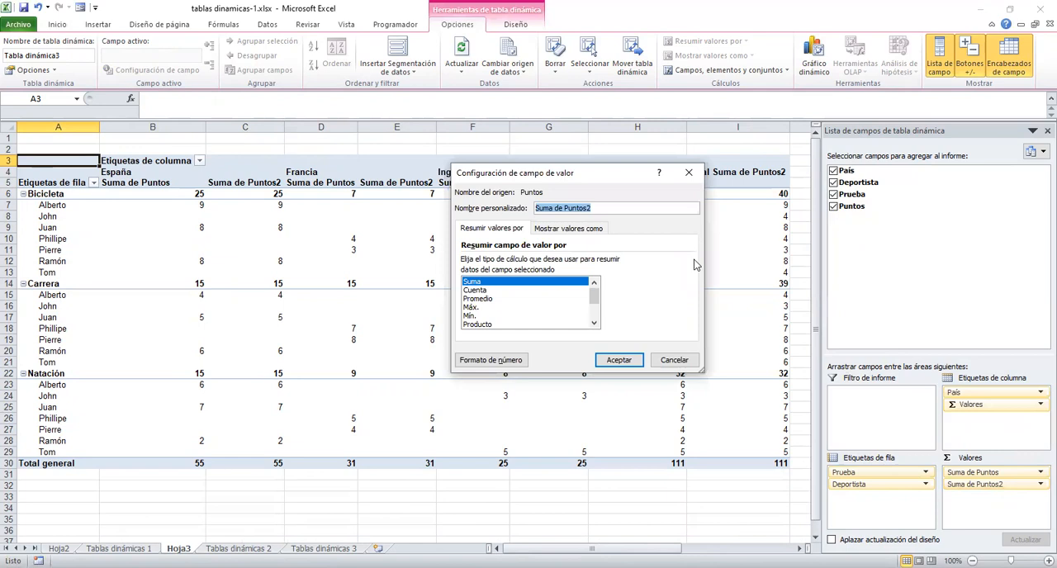
left_click(581, 231)
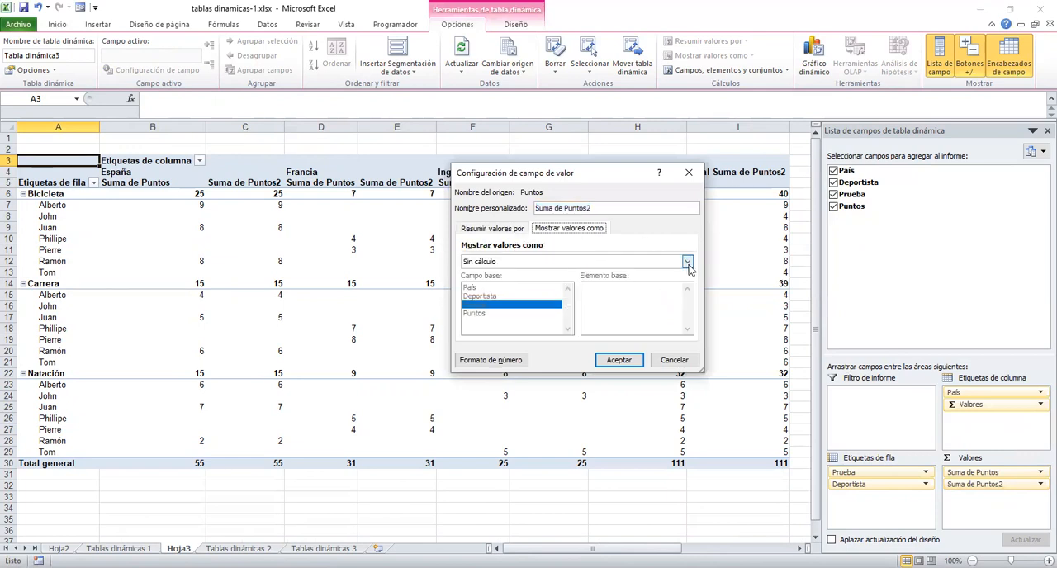
left_click(687, 261)
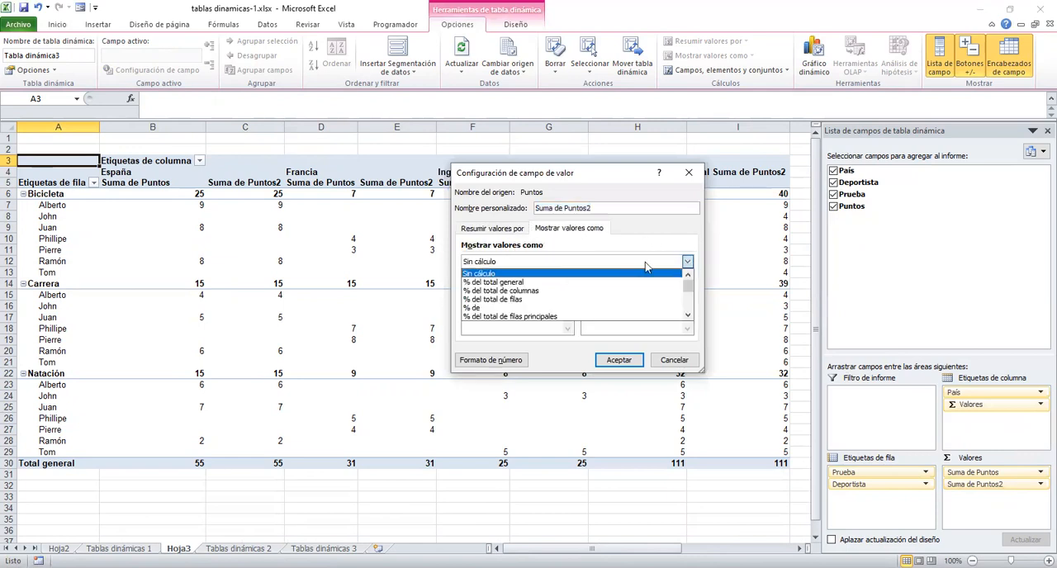
left_click(507, 283)
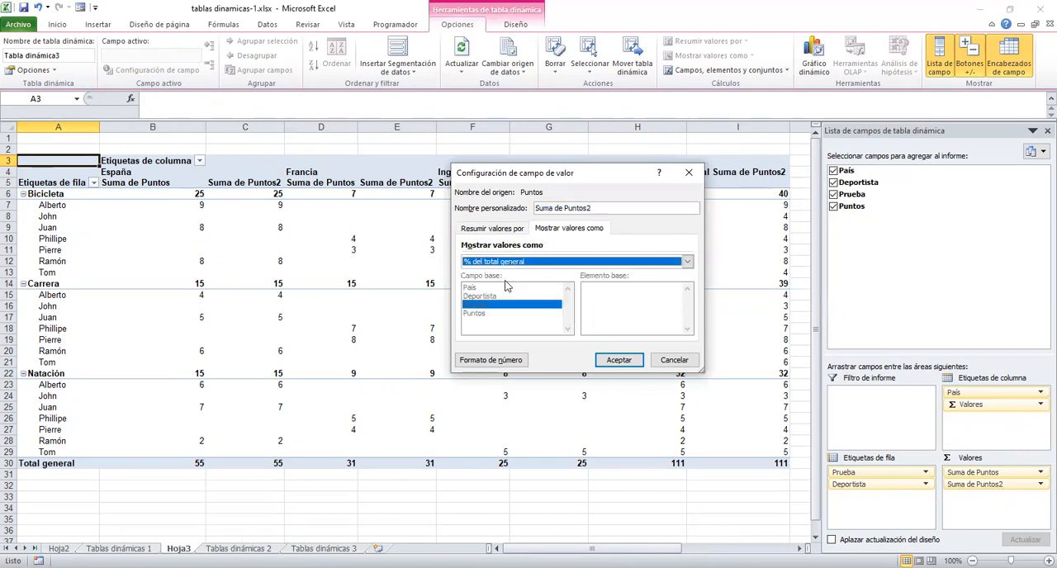
left_click(611, 360)
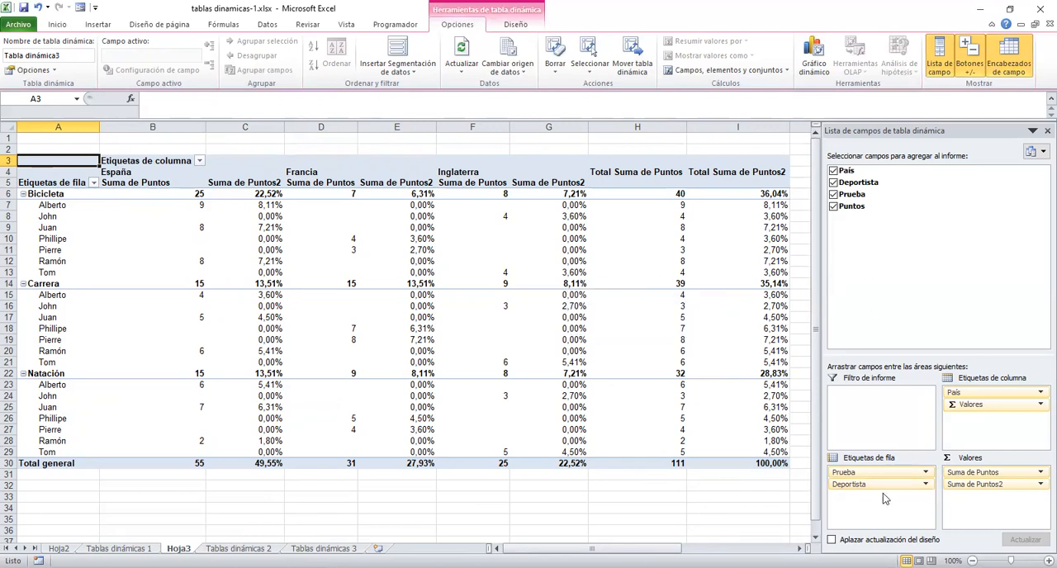
Move Deportista from the row labels to the report filter and filter the pivot table to only the second athlete.
left_click_drag(870, 486, 874, 398)
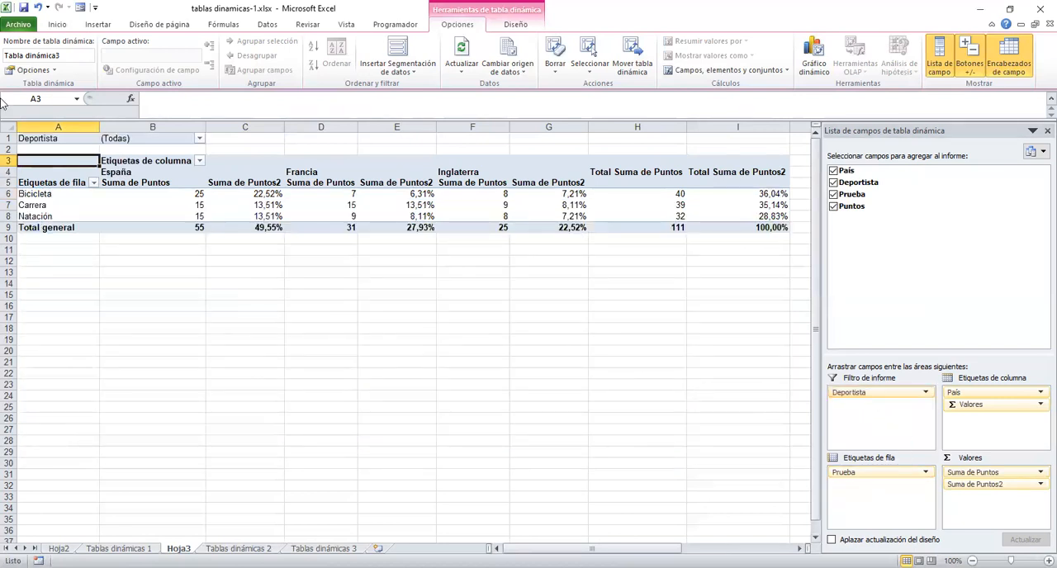
left_click(199, 139)
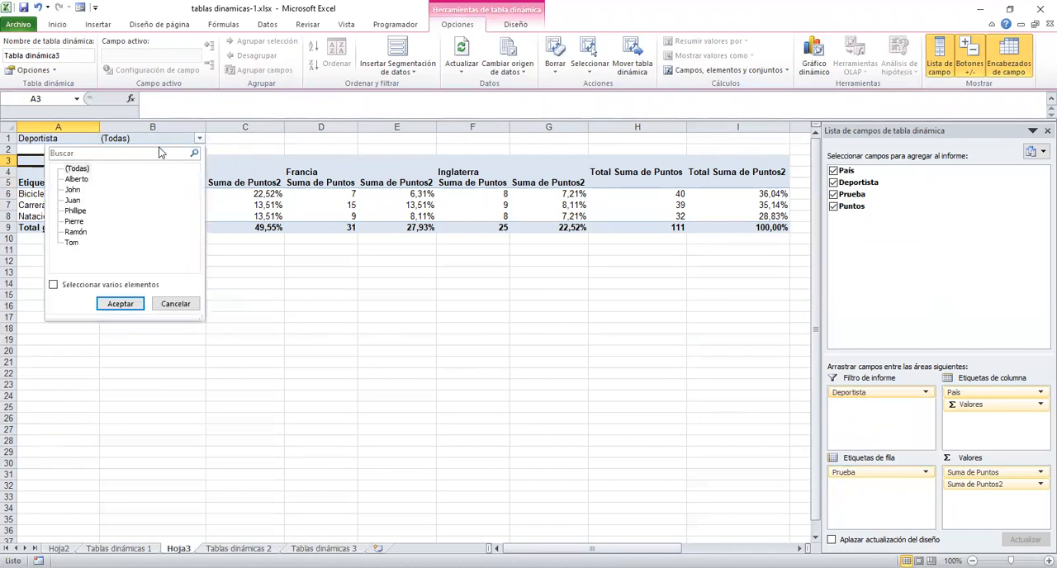
left_click(72, 190)
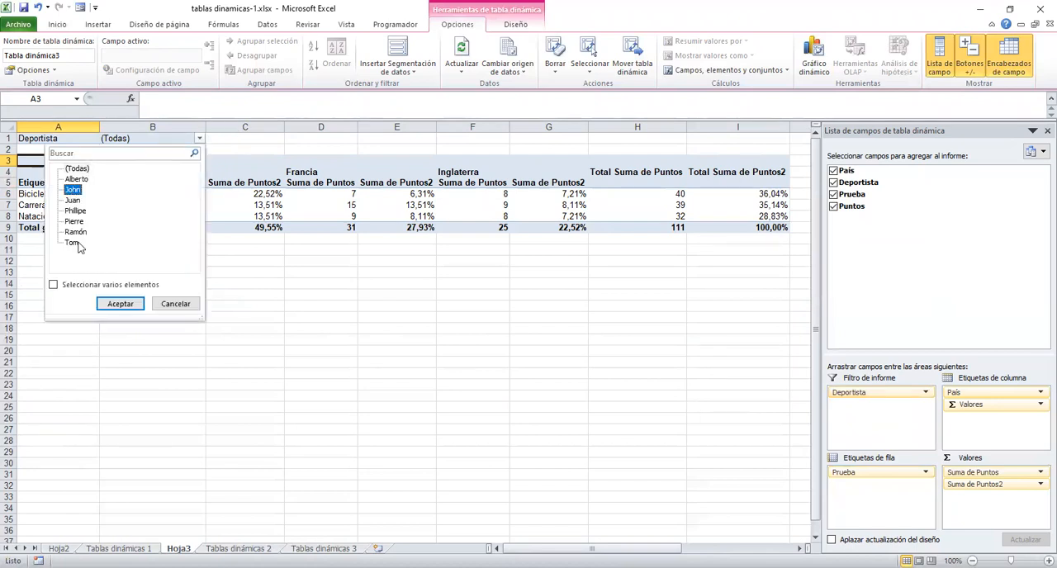
left_click(122, 305)
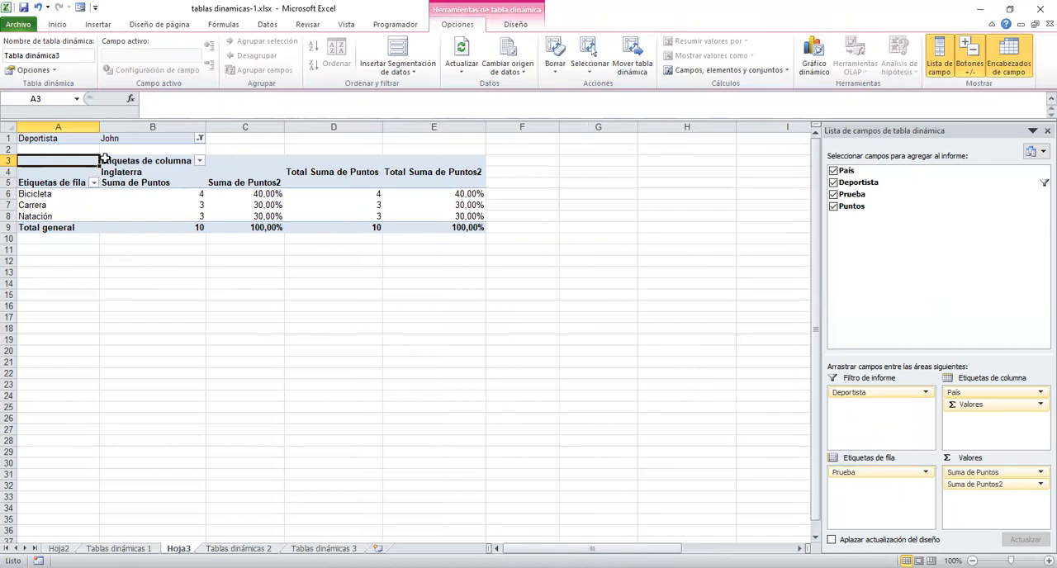
Allow multiple selections in the Deportista filter and keep only the fourth, sixth and seventh athletes.
left_click(200, 138)
left_click(79, 284)
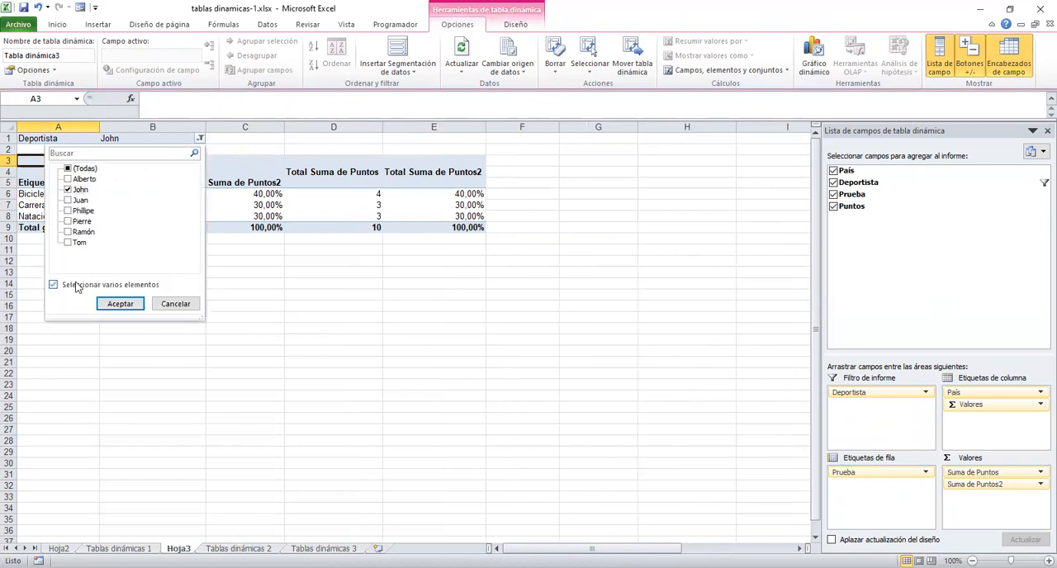
left_click(67, 190)
left_click(68, 210)
left_click(68, 232)
left_click(67, 242)
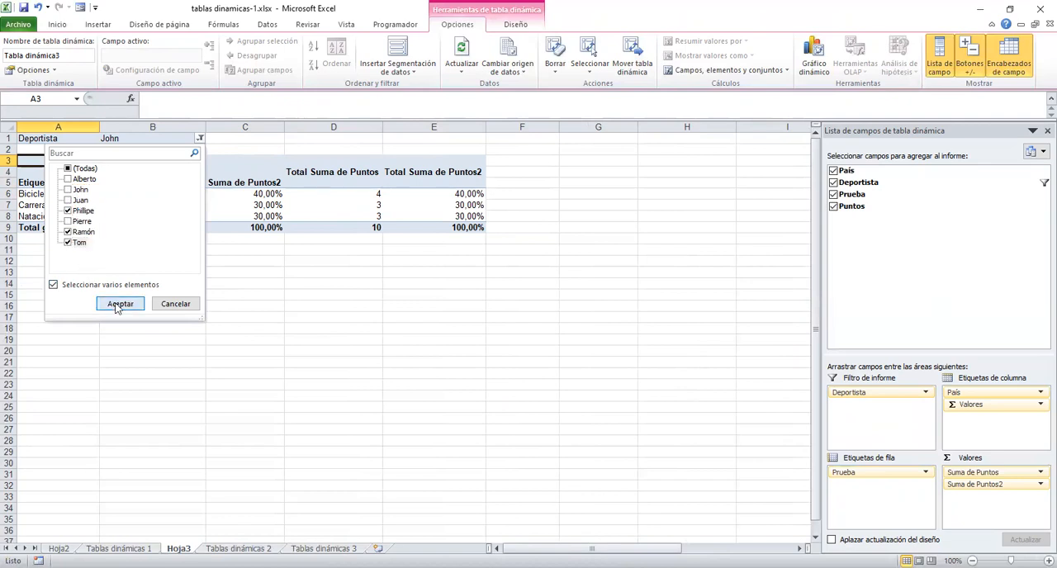
left_click(120, 303)
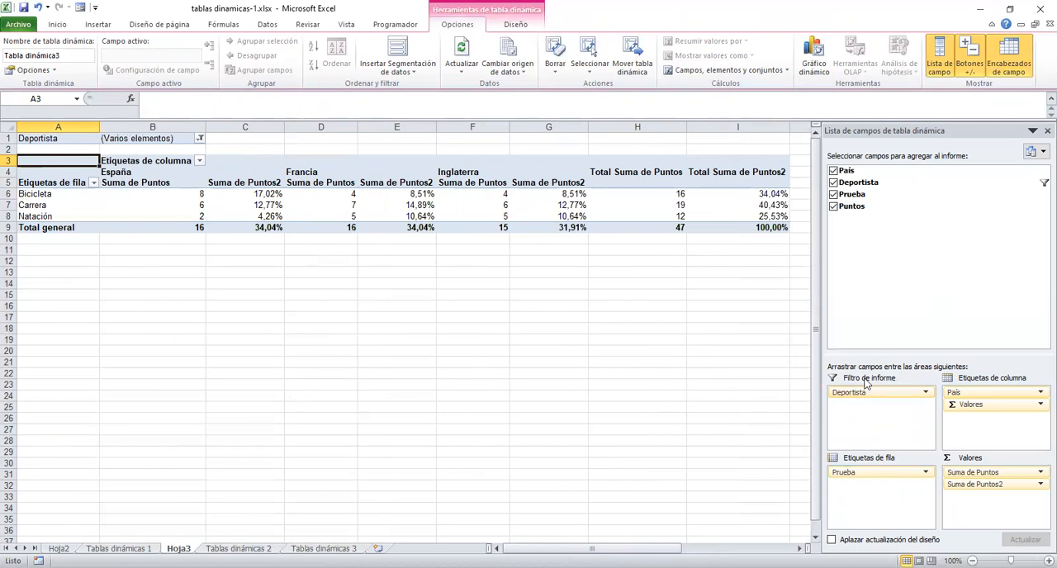
Remove Suma de Puntos2 from the values and move Deportista from the report filter to the row labels below Prueba.
left_click_drag(863, 391, 923, 253)
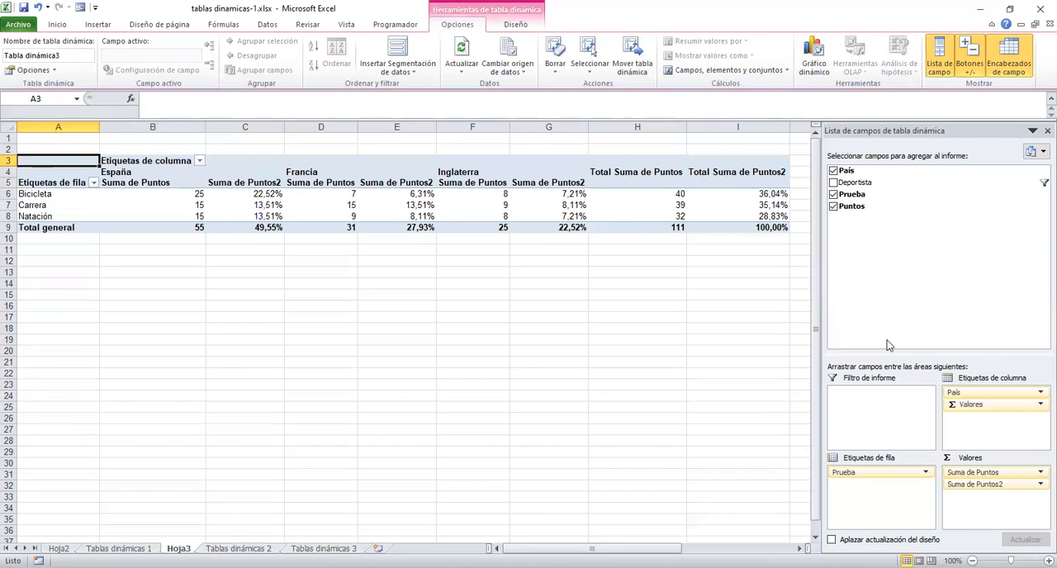
left_click_drag(1000, 489, 914, 252)
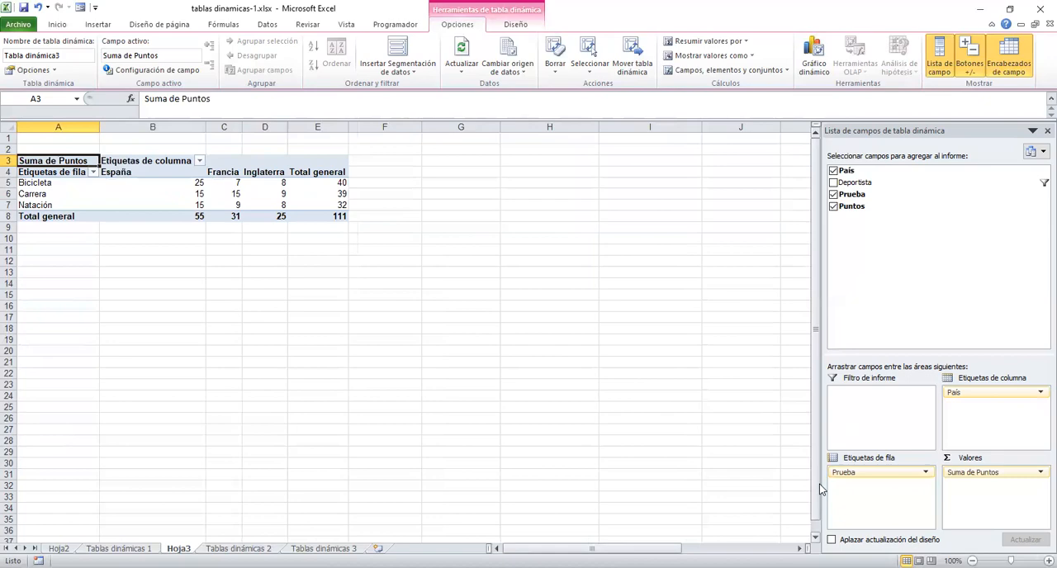
key("ctrl+z")
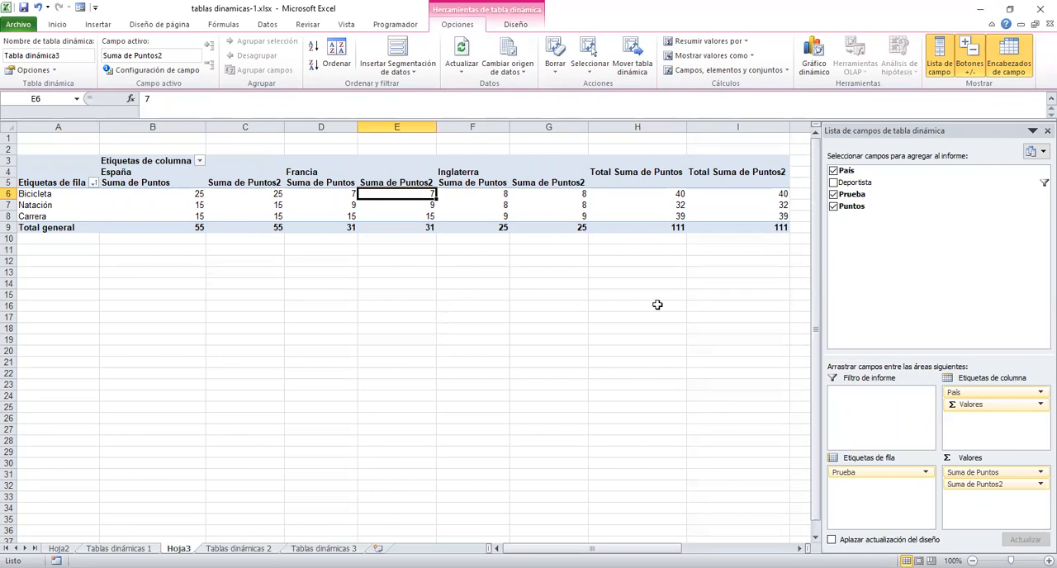
left_click_drag(978, 484, 900, 272)
mouse_move(289, 210)
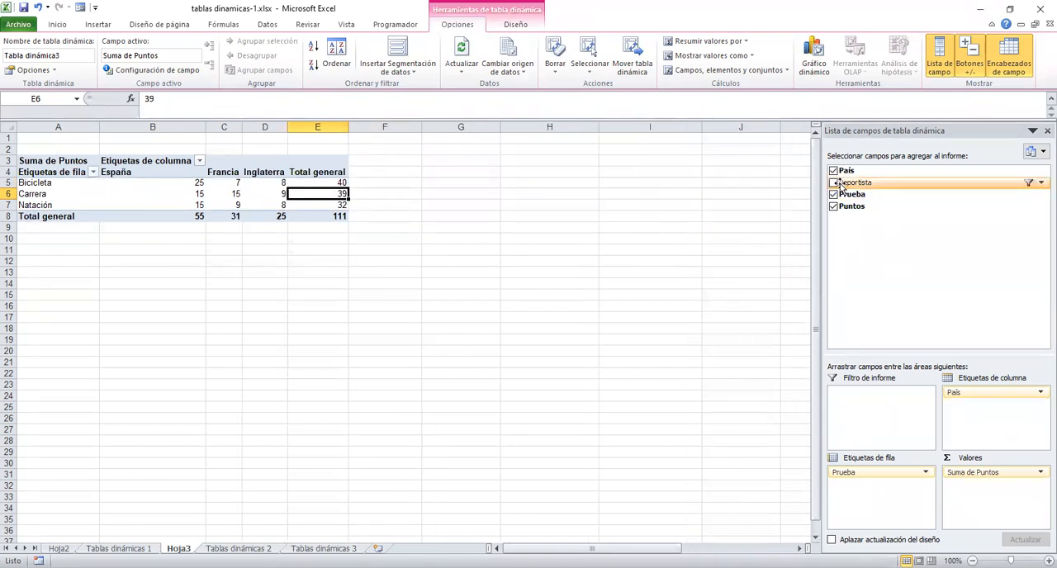
left_click_drag(844, 184, 880, 497)
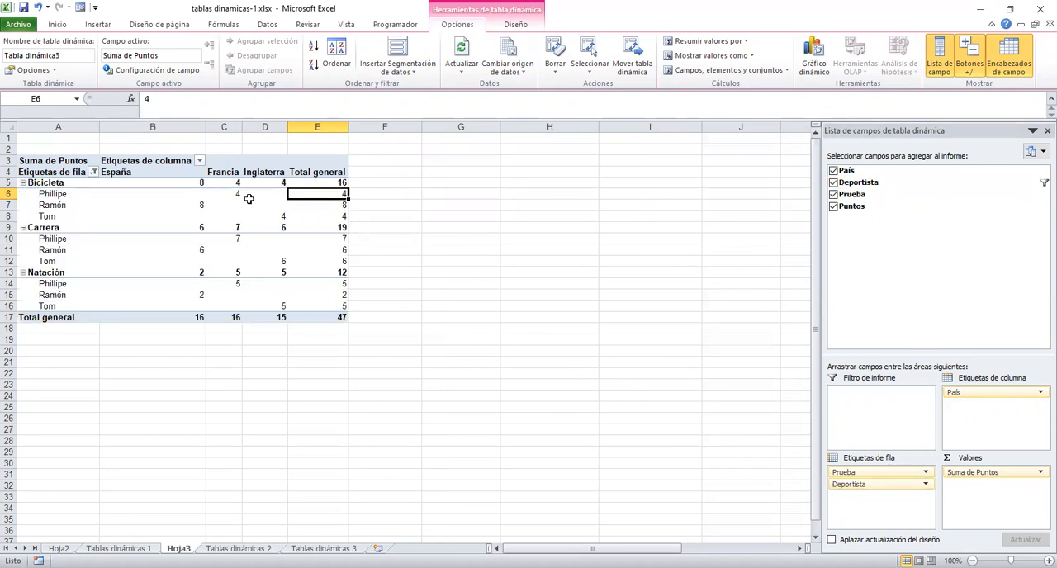
Sort the athletes within each event by Total general, in ascending and then in descending order.
mouse_move(250, 198)
left_click(314, 51)
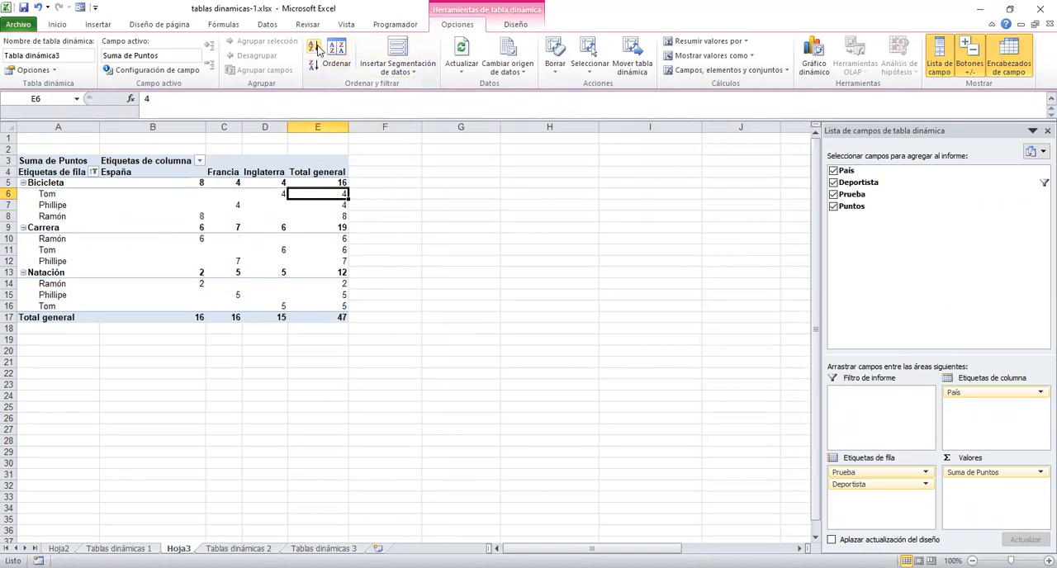
left_click(314, 64)
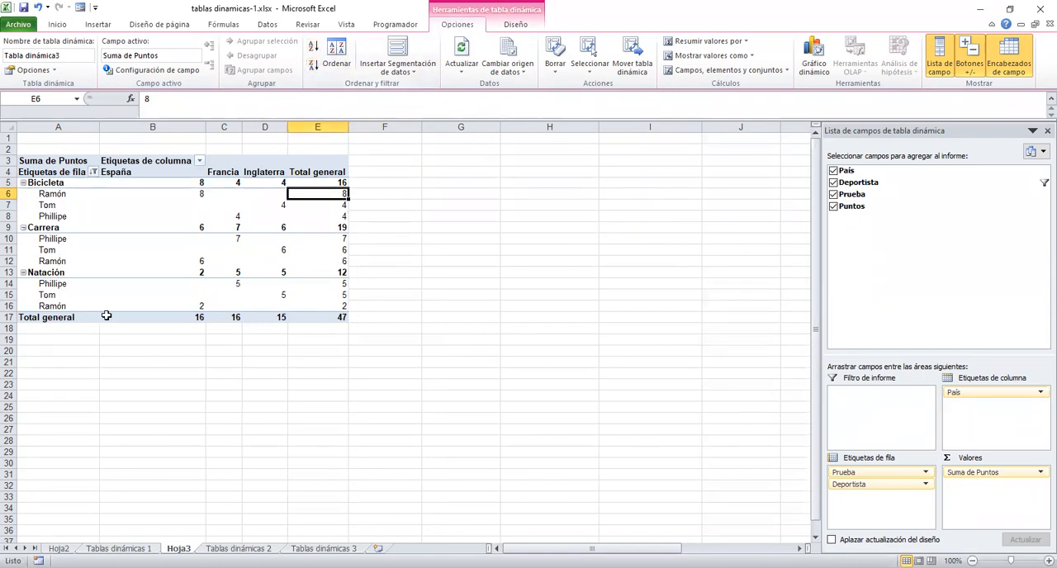
Sort the Deportista labels alphabetically from A to Z, and then from Z to A.
left_click(54, 198)
left_click(315, 48)
left_click(314, 65)
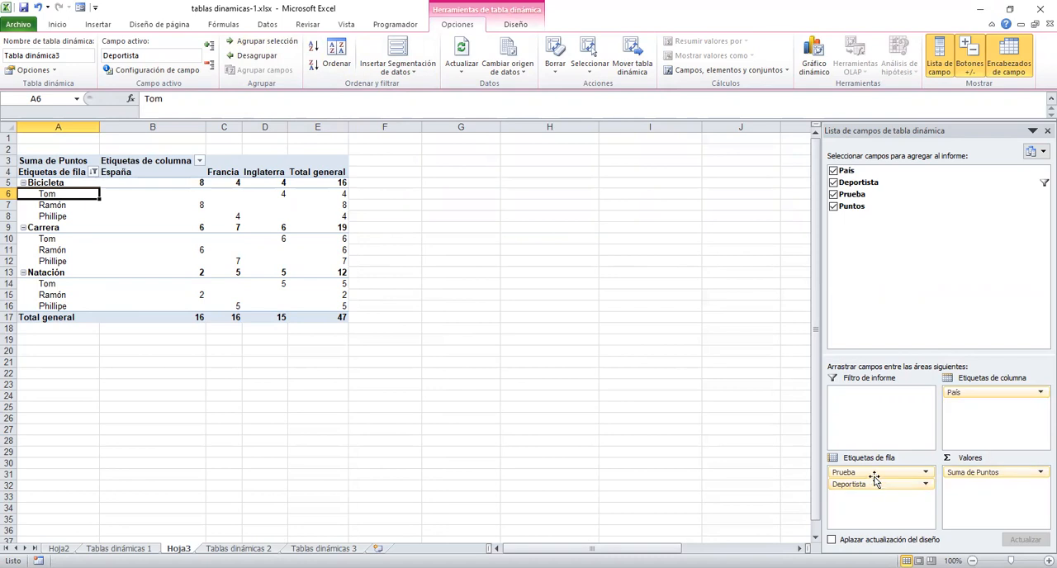
Take Prueba out of the row labels and insert a Prueba slicer positioned just below the pivot table.
left_click_drag(873, 475, 914, 244)
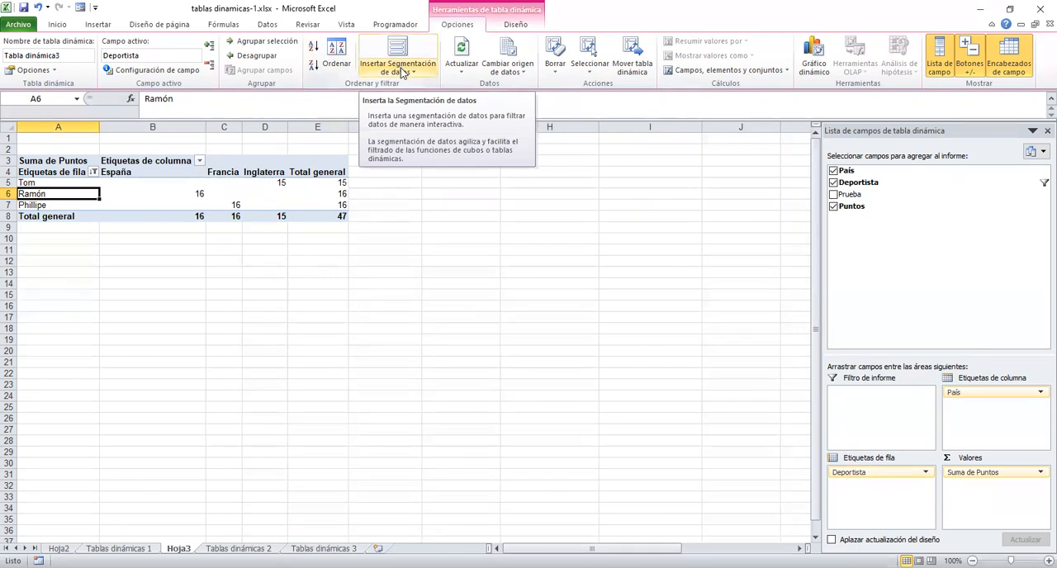
left_click(403, 72)
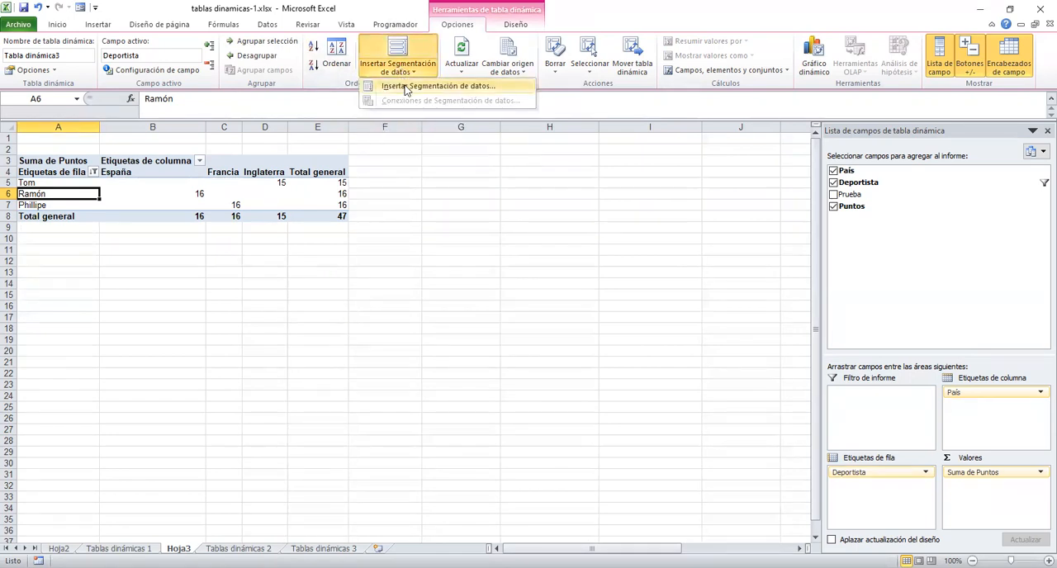
left_click(440, 86)
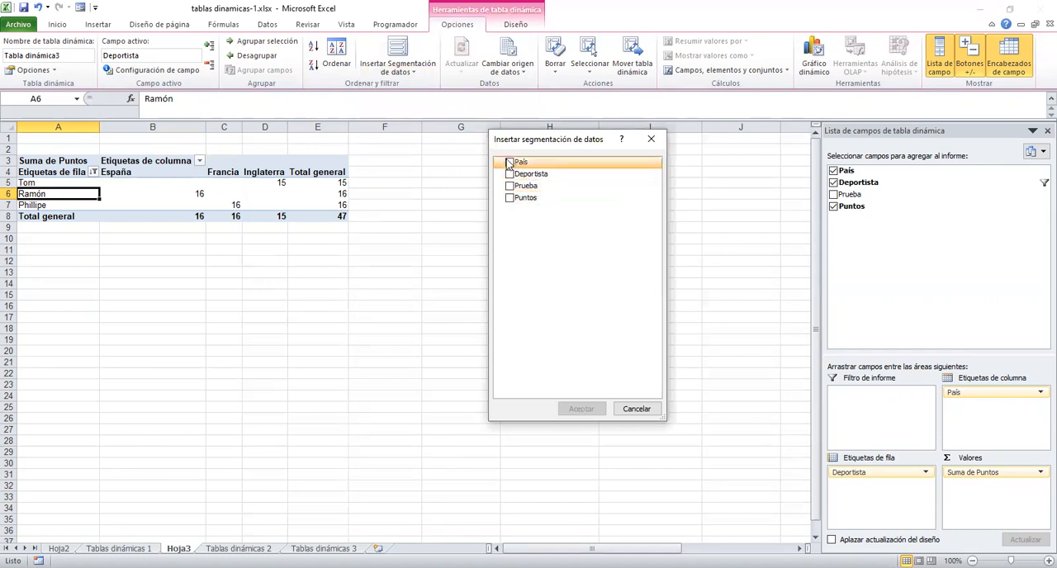
left_click(509, 187)
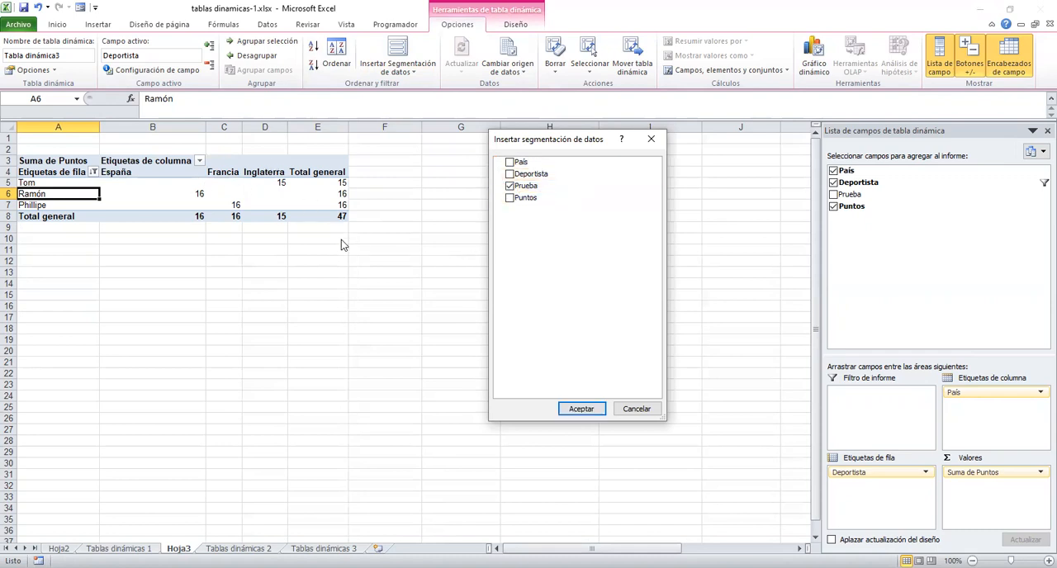
left_click(580, 409)
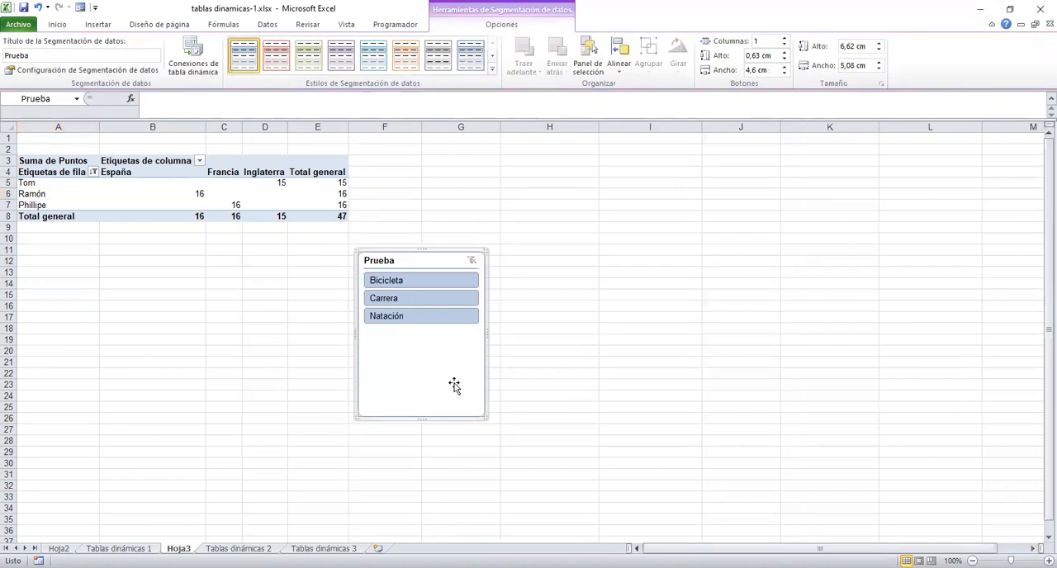
left_click_drag(411, 250, 179, 249)
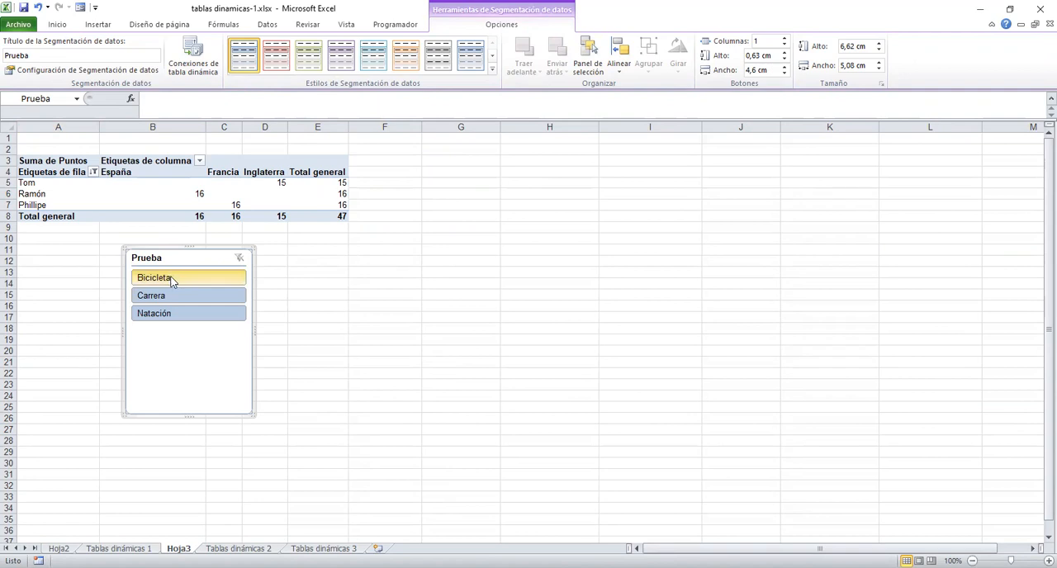
Filter the pivot table with the Prueba slicer by Bicicleta, Carrera and Natación in turn, and clear the filter.
left_click(172, 278)
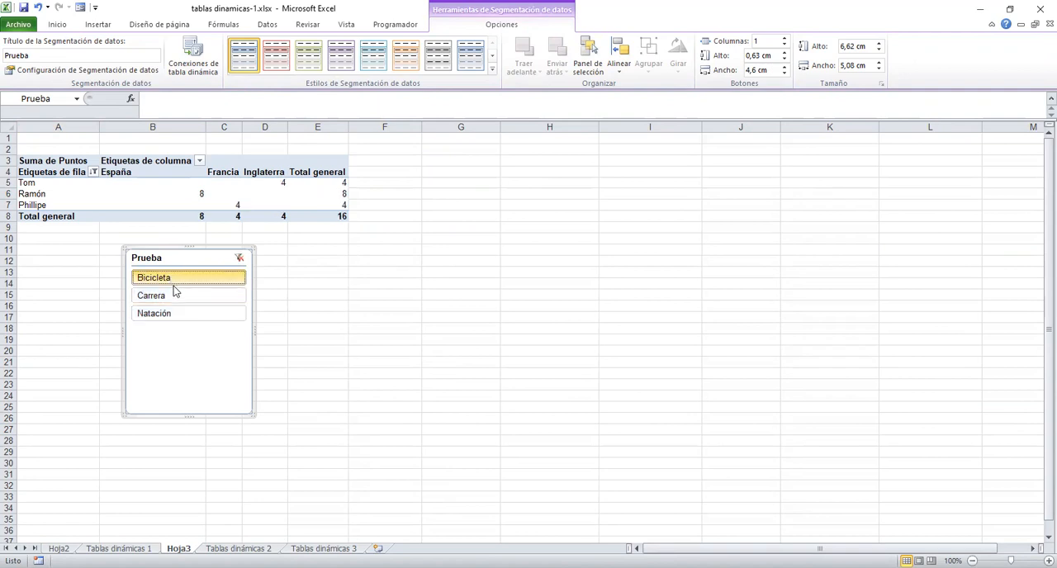
left_click(175, 296)
left_click(176, 312)
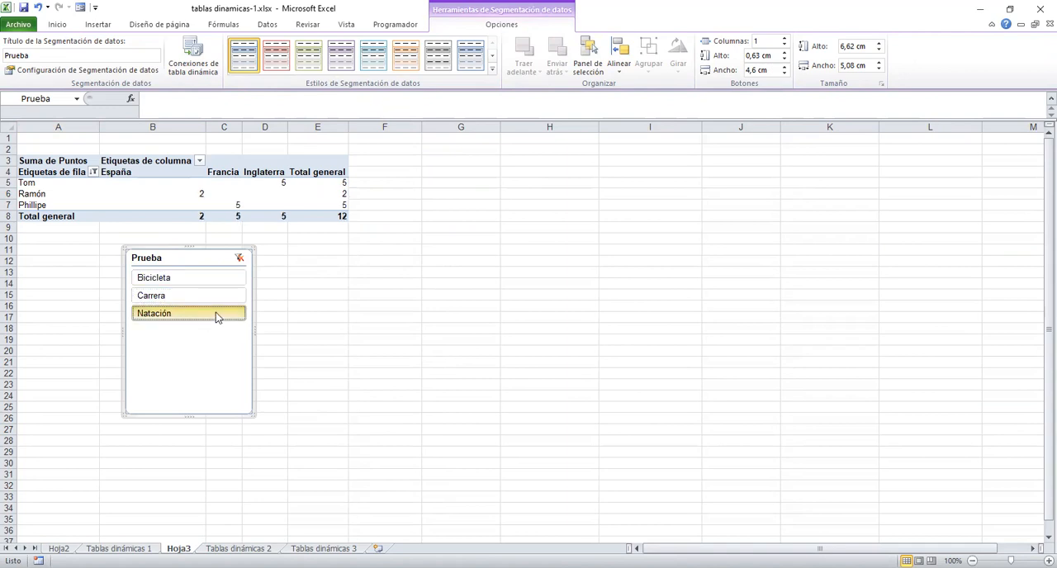
left_click(238, 259)
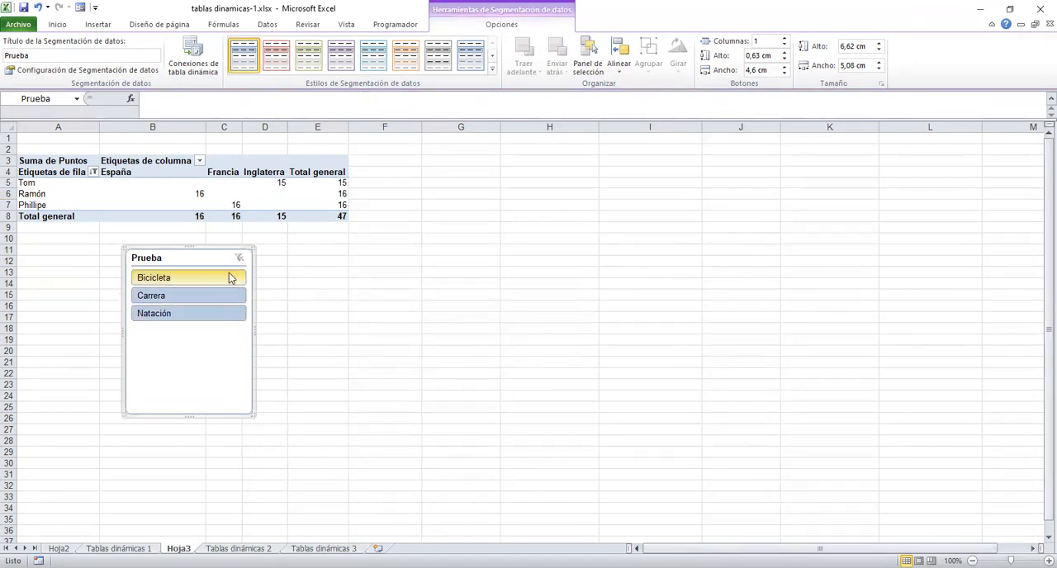
Remove the Prueba slicer and insert a Deportista slicer for the pivot table in its place.
right_click(222, 253)
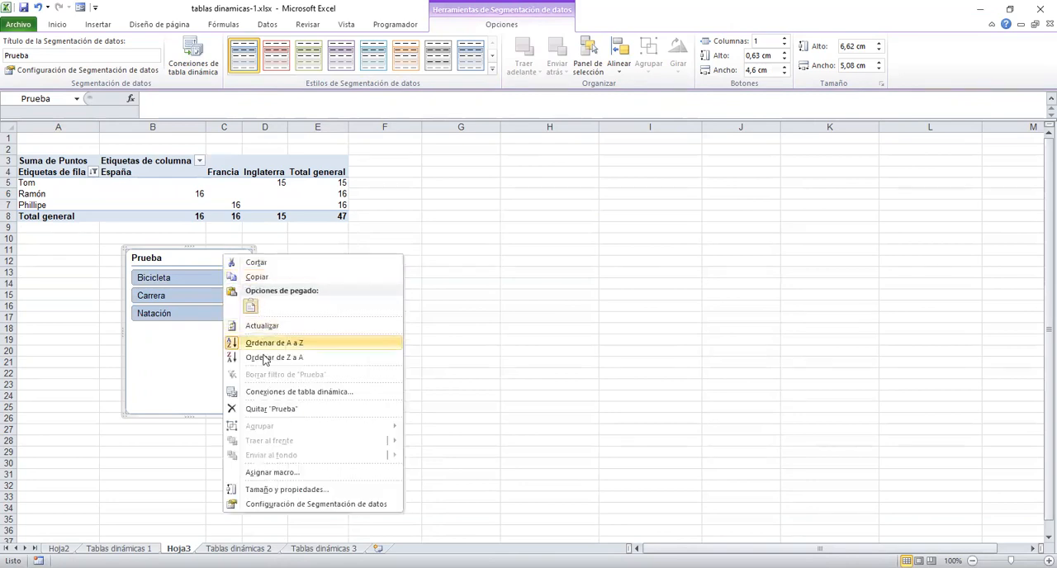
left_click(273, 409)
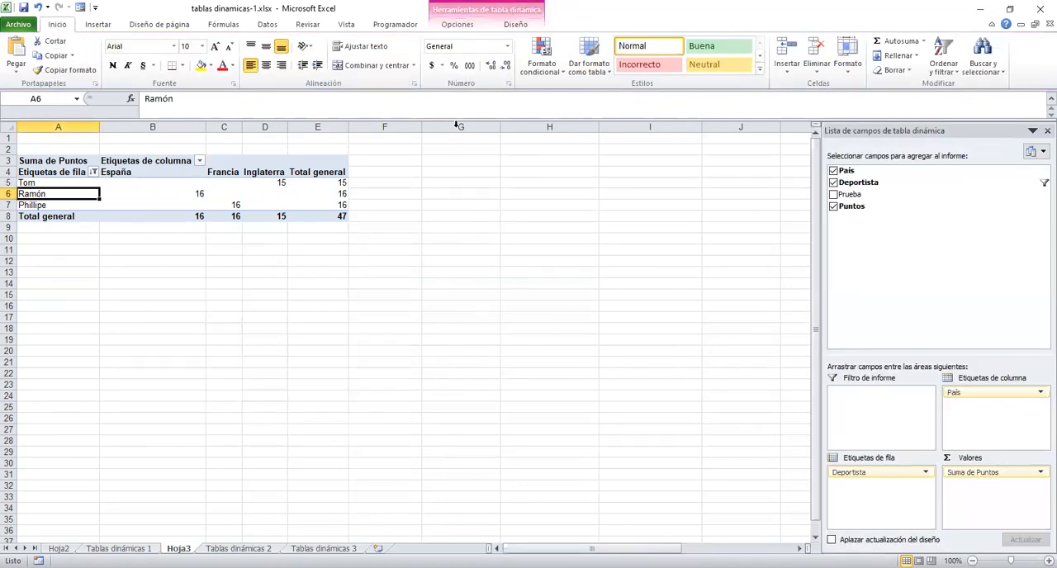
left_click(456, 24)
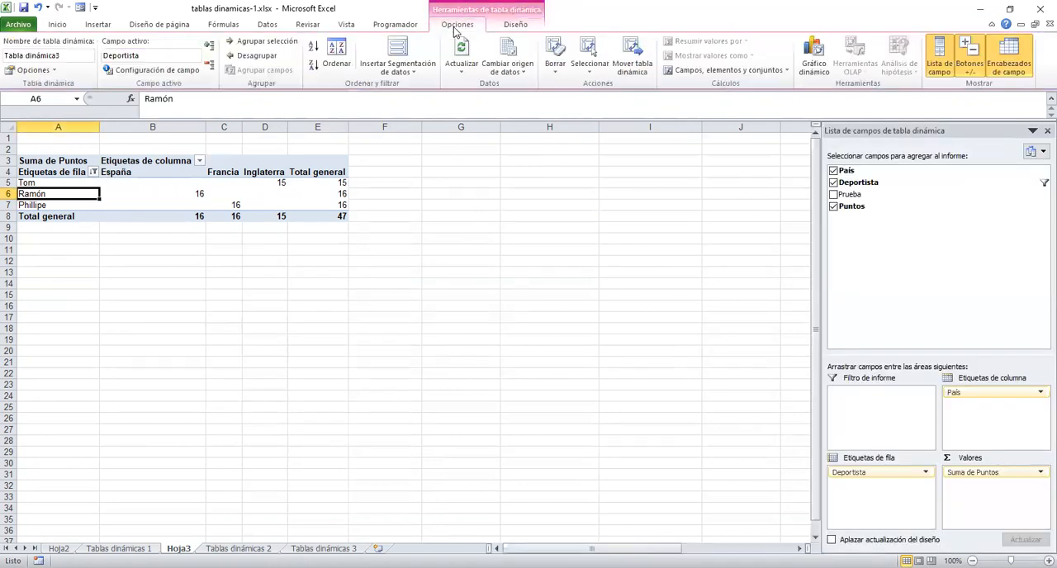
left_click(409, 72)
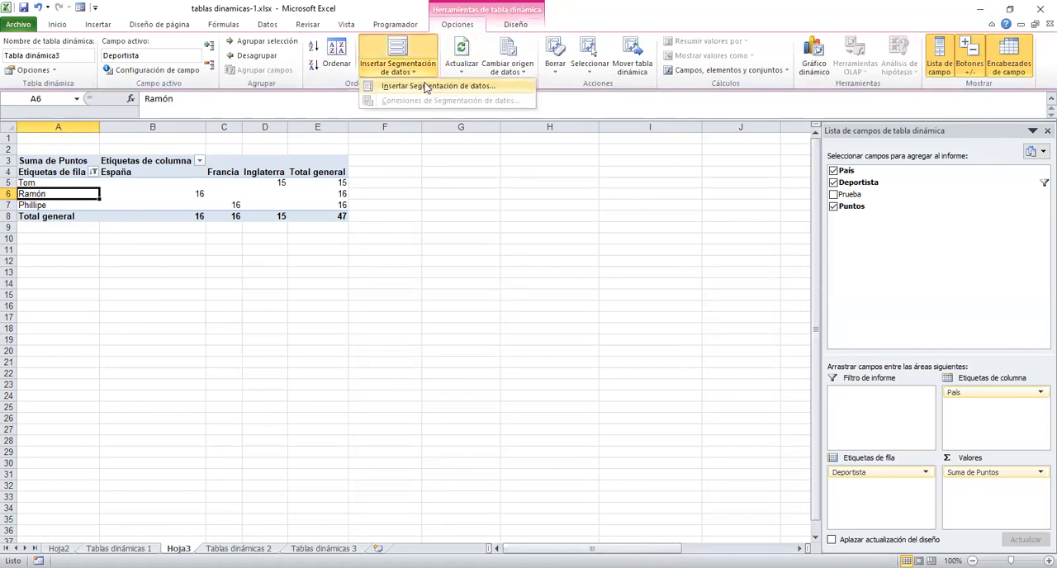
left_click(426, 87)
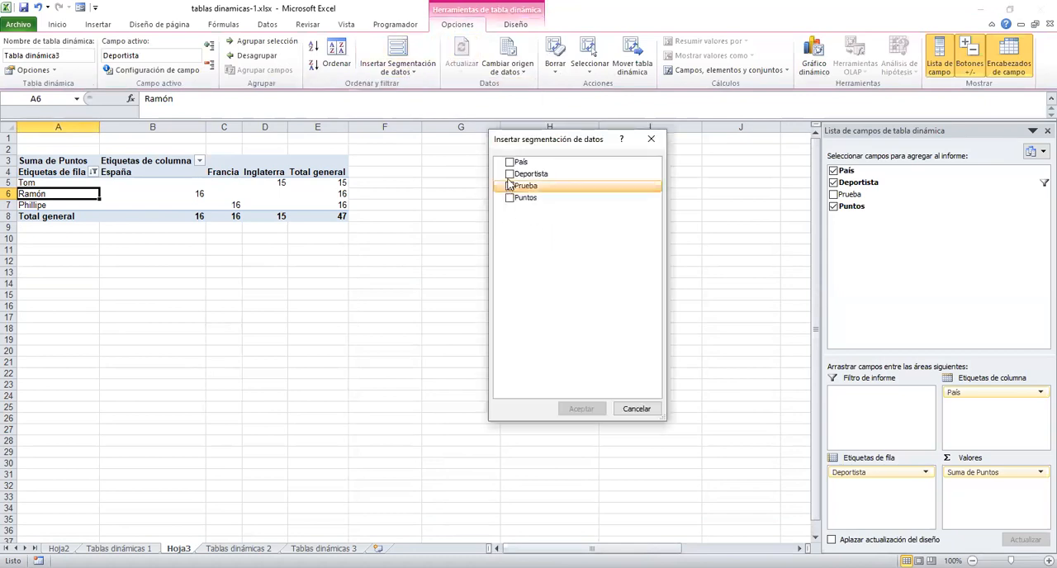
left_click(511, 175)
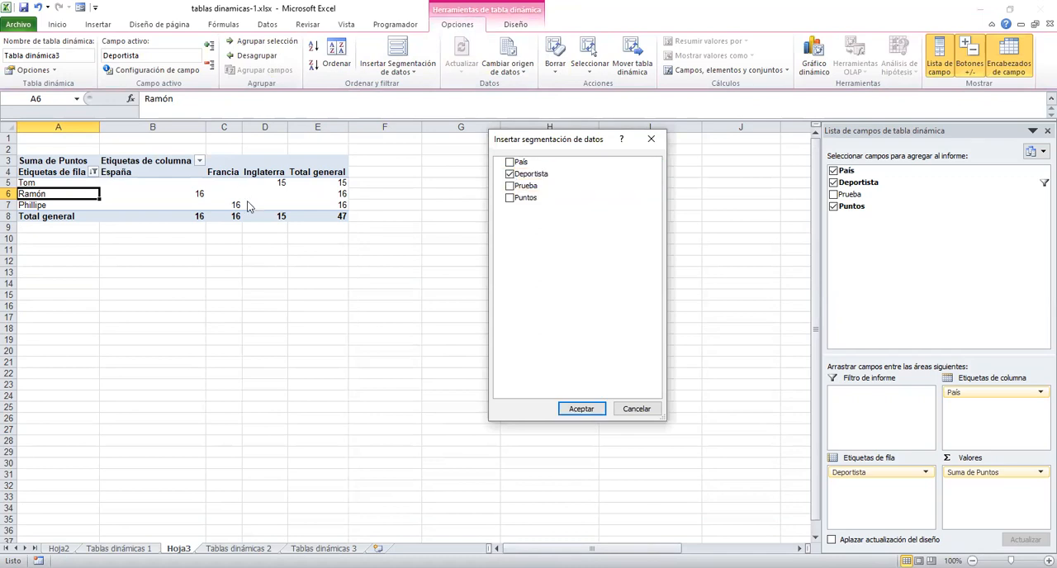
left_click(581, 408)
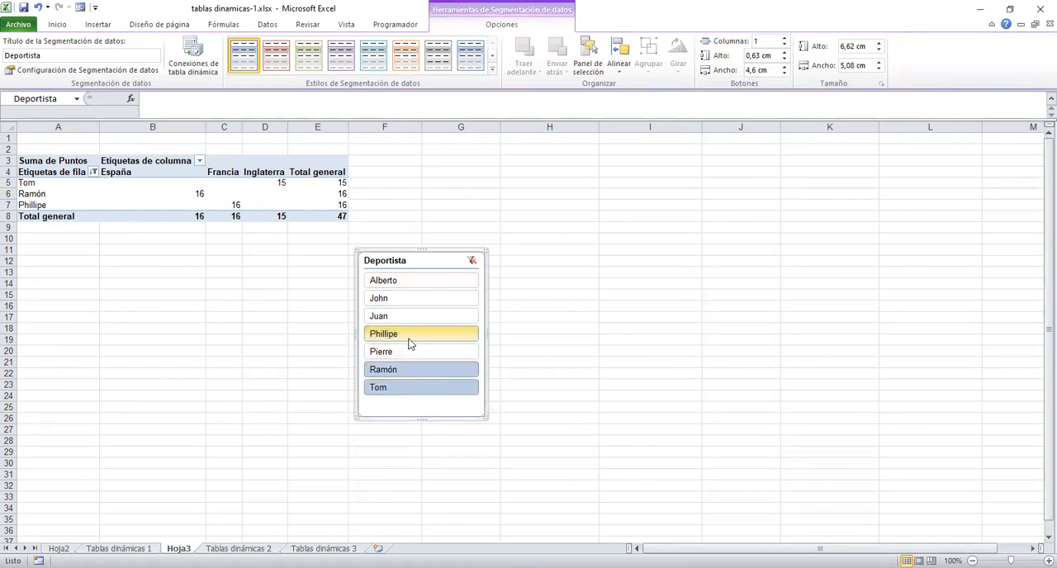
Filter the pivot table by several individual athletes in turn with the Deportista slicer, and clear the filter.
left_click(421, 341)
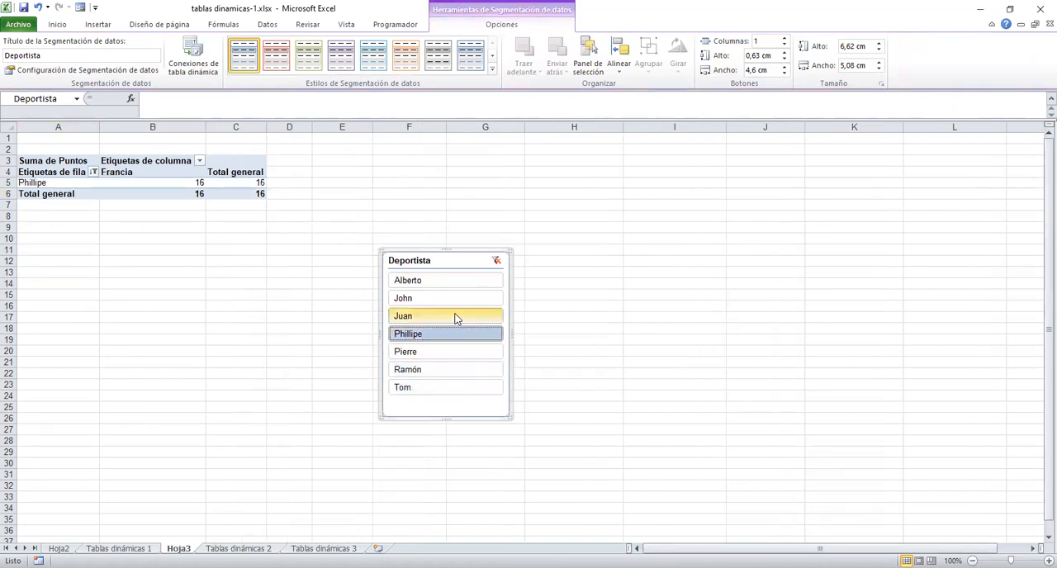
left_click(455, 302)
left_click(453, 283)
left_click(453, 336)
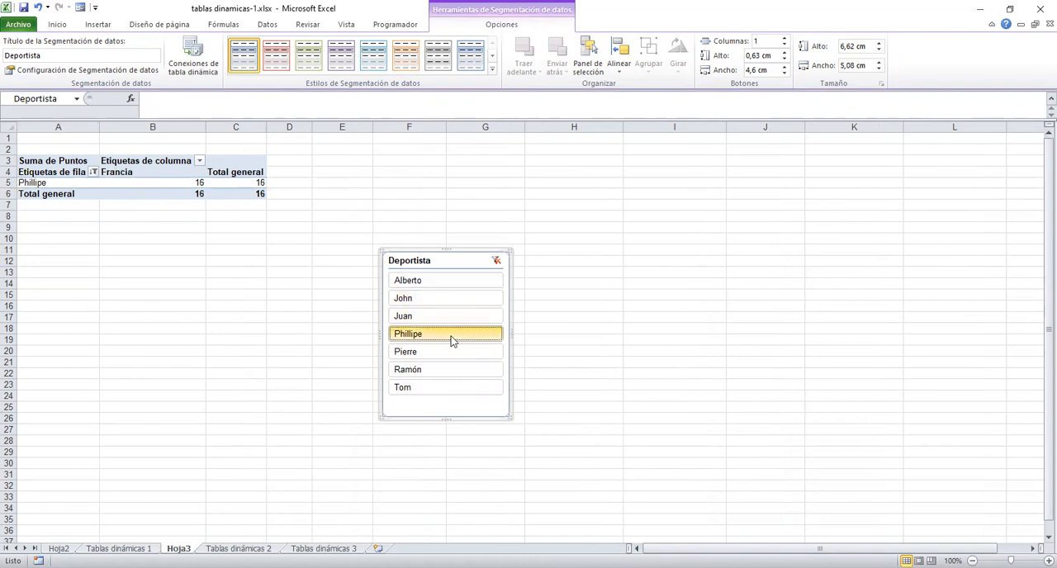
left_click(498, 261)
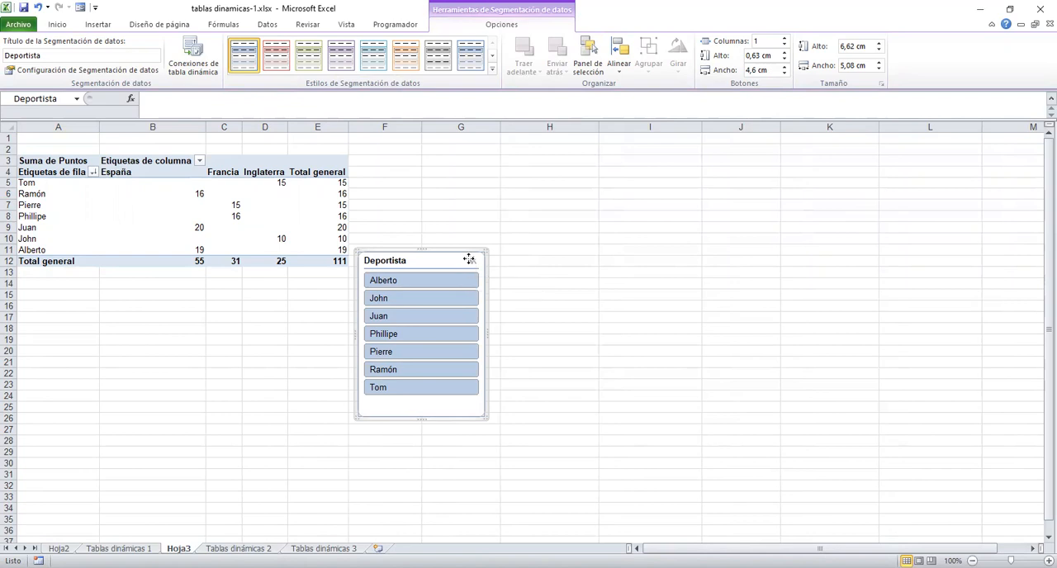
Replace the Deportista slicer with new Deportista and Prueba slicers, placing the Prueba one beside the Deportista one.
right_click(468, 263)
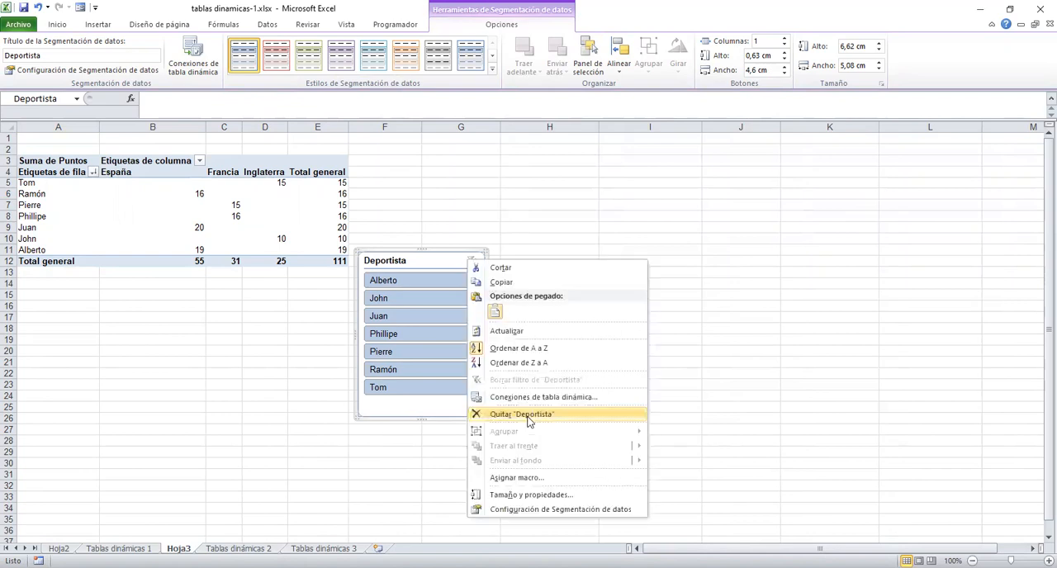
left_click(529, 422)
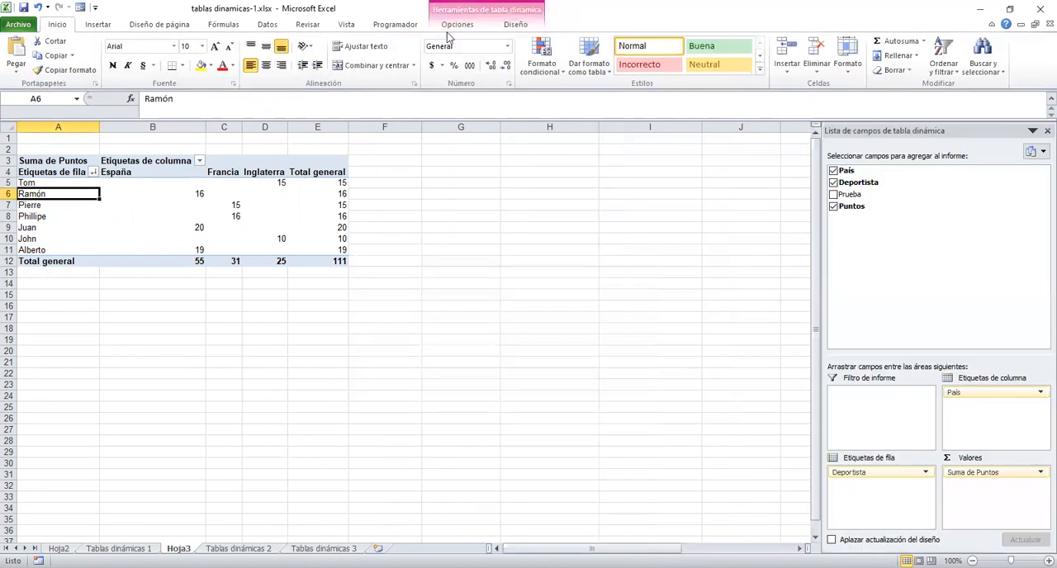
left_click(457, 25)
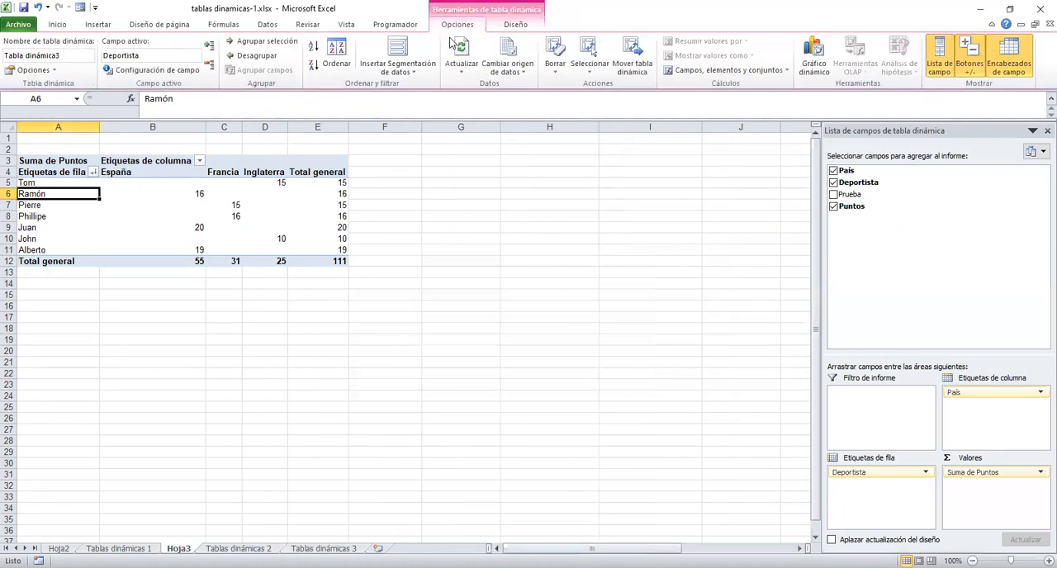
left_click(407, 71)
left_click(423, 87)
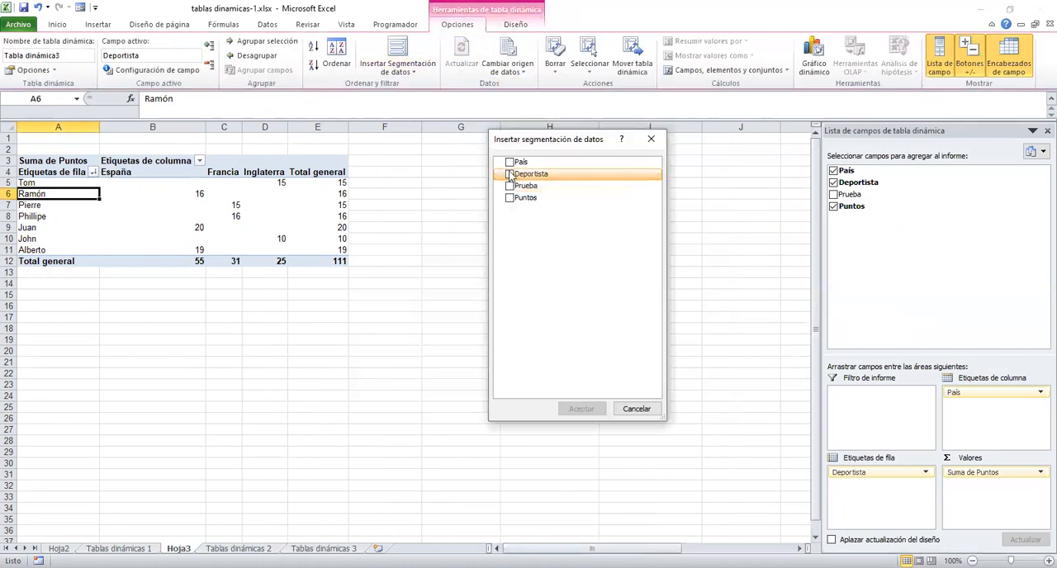
left_click(510, 174)
left_click(509, 186)
left_click(581, 409)
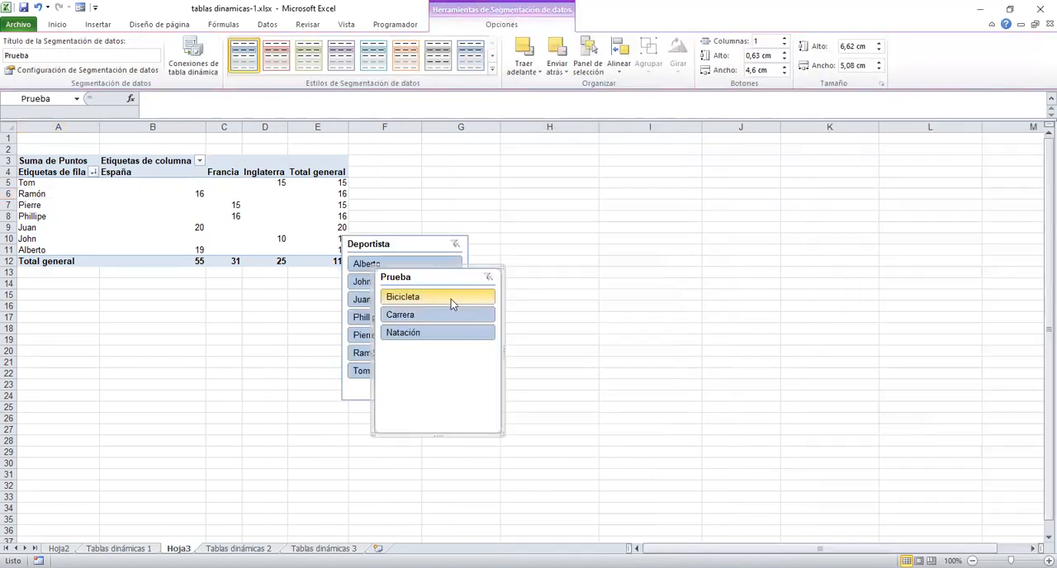
left_click_drag(453, 277, 554, 241)
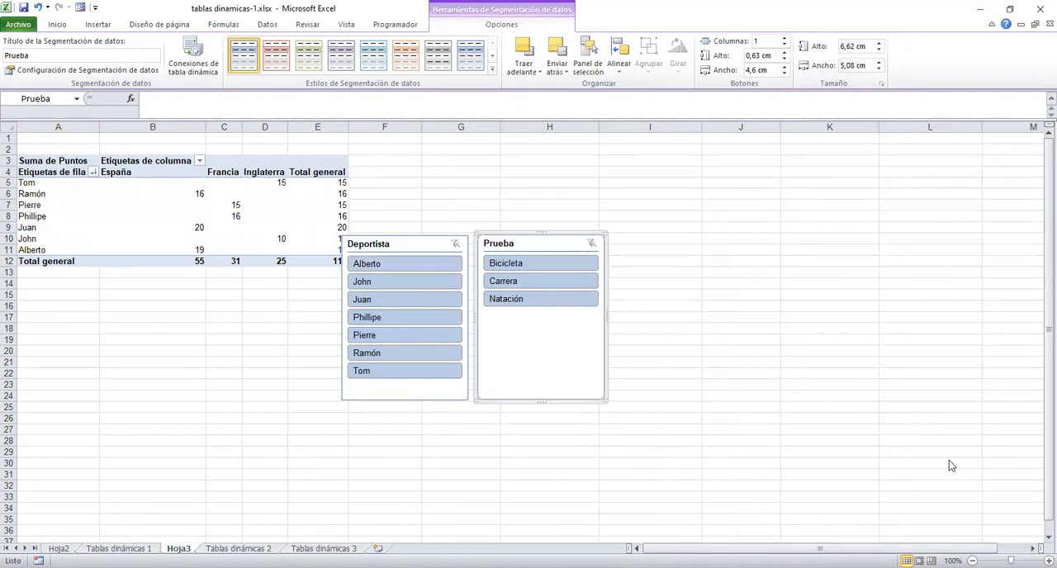
Remove the Prueba and Deportista slicers from the sheet.
right_click(570, 243)
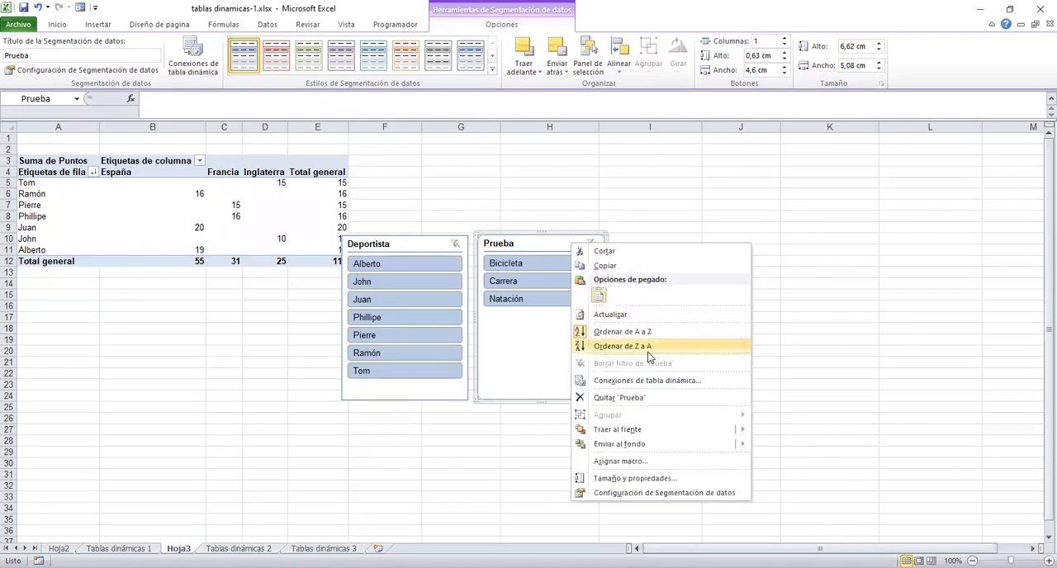
left_click(641, 404)
left_click(410, 239)
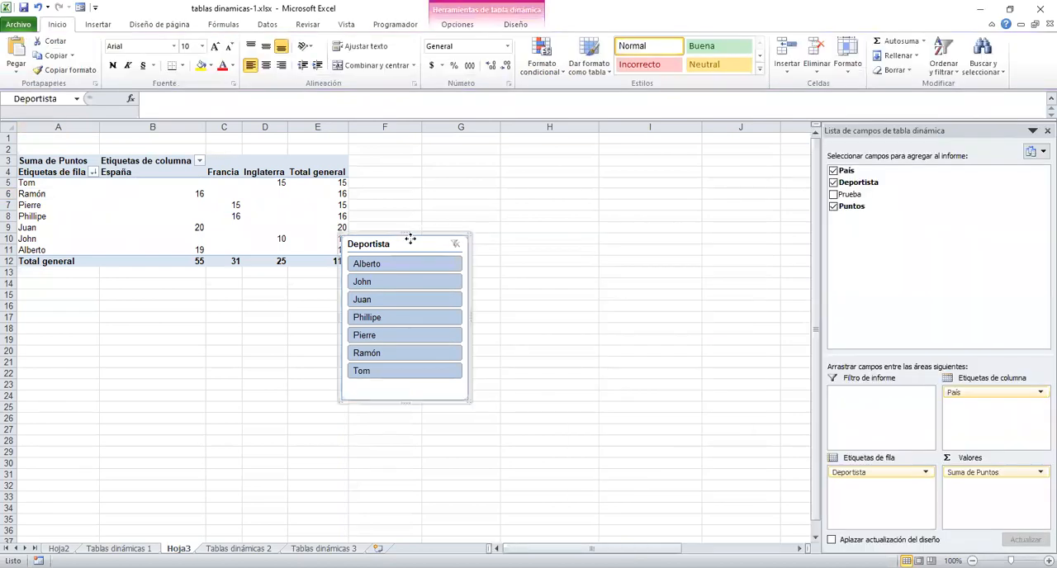
right_click(410, 239)
left_click(481, 395)
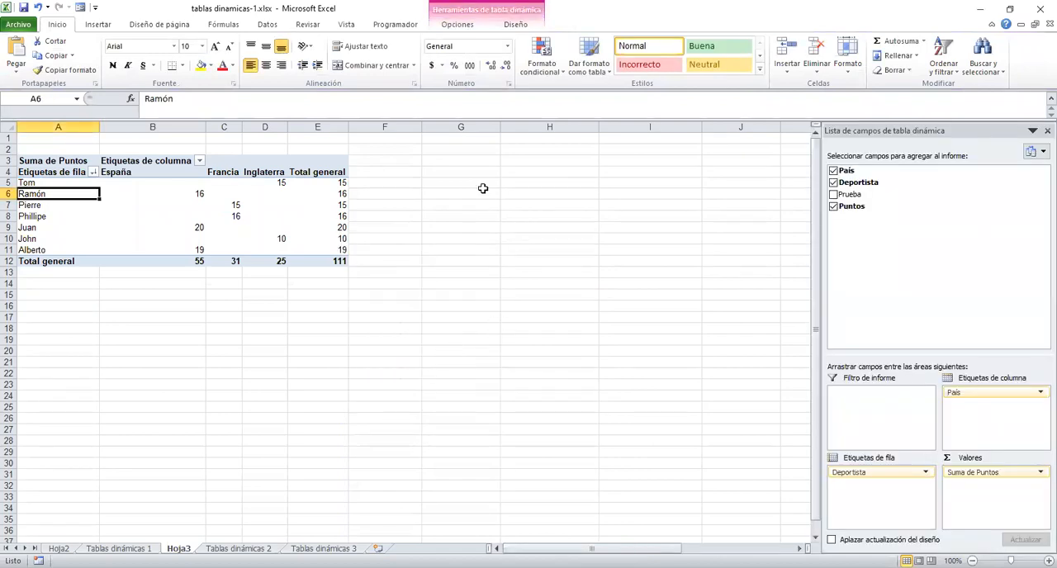
Insert a 3-D clustered column pivot chart based on the points pivot table.
left_click(455, 26)
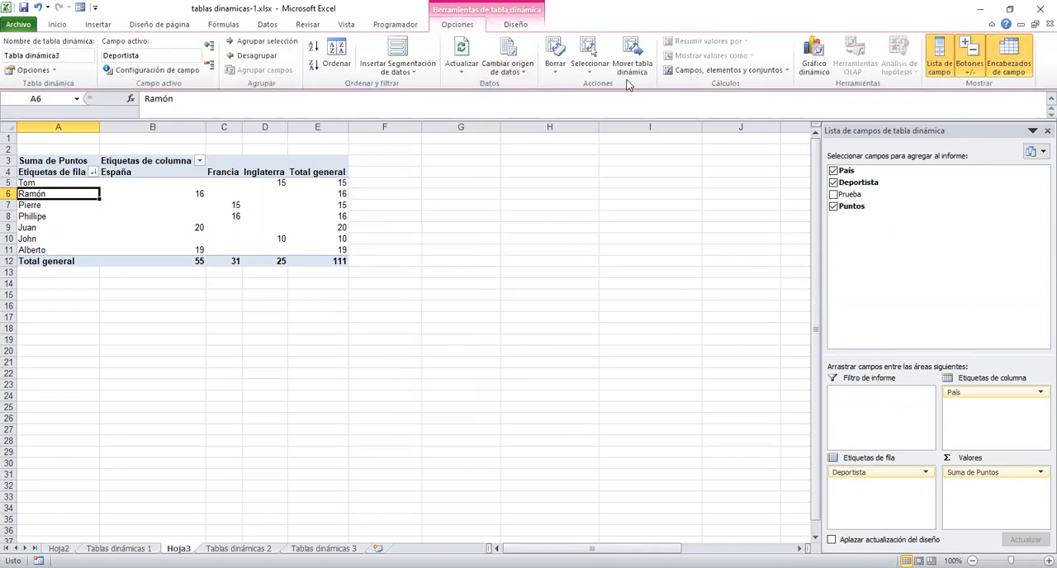
left_click(812, 60)
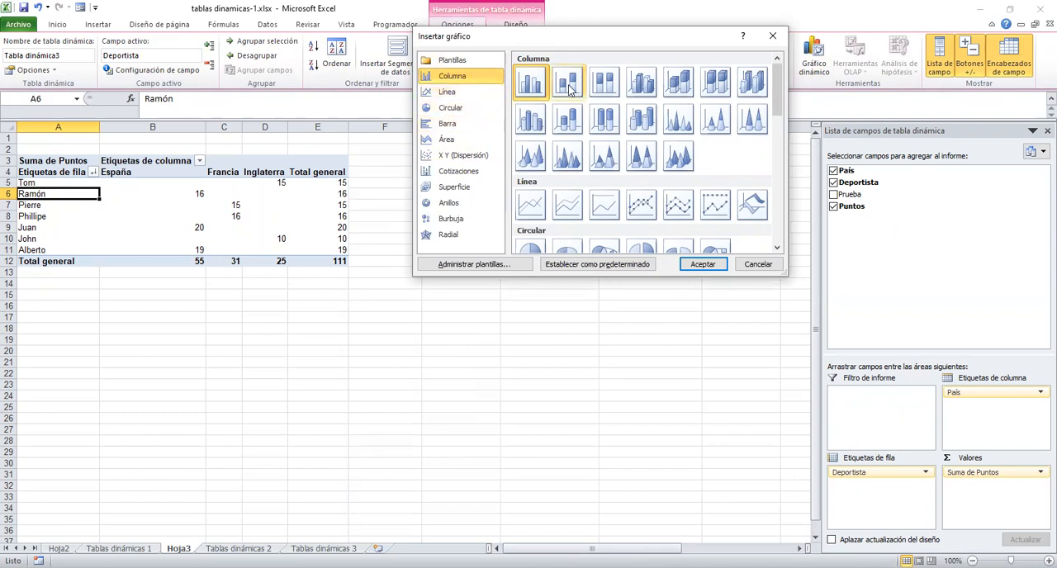
left_click(641, 82)
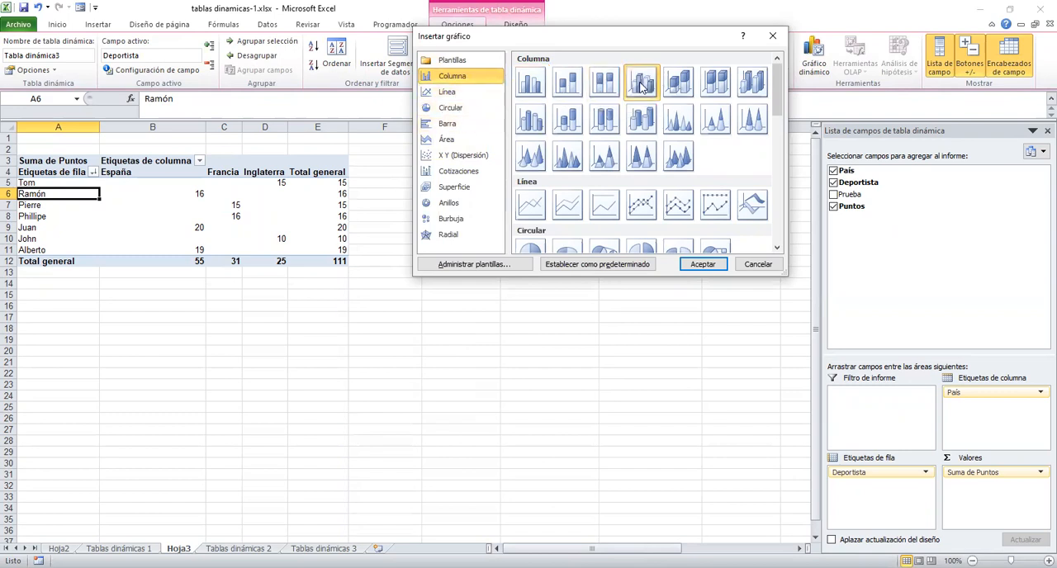
left_click(698, 269)
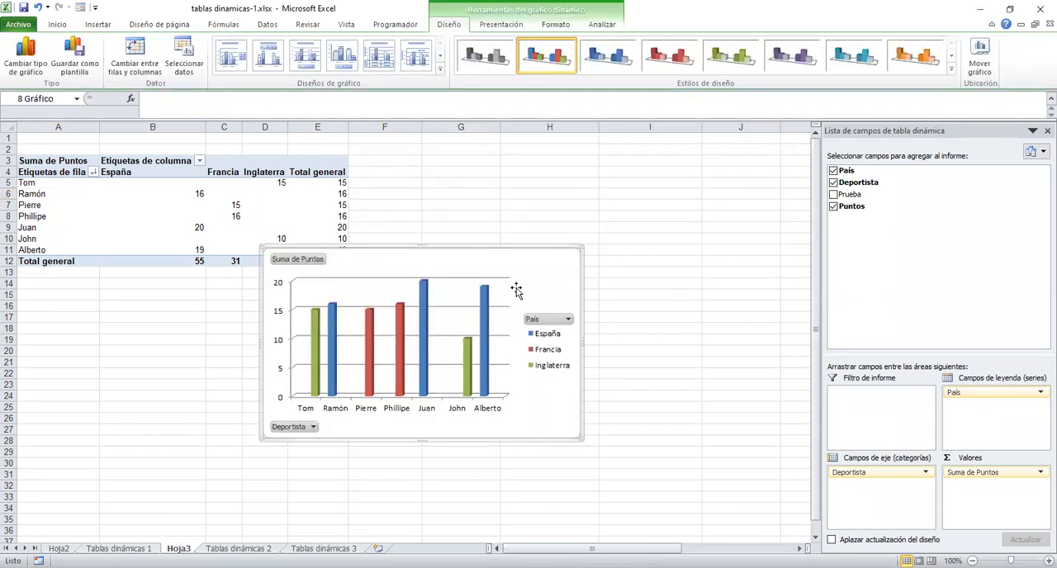
Move the pivot chart to its own new chart sheet.
right_click(531, 262)
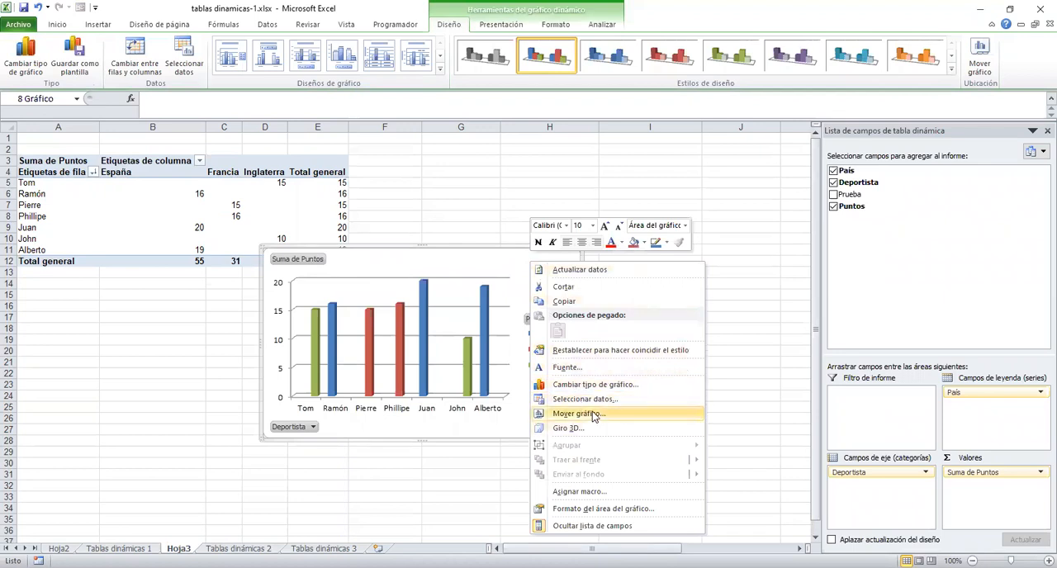
left_click(592, 413)
left_click(504, 389)
left_click(657, 453)
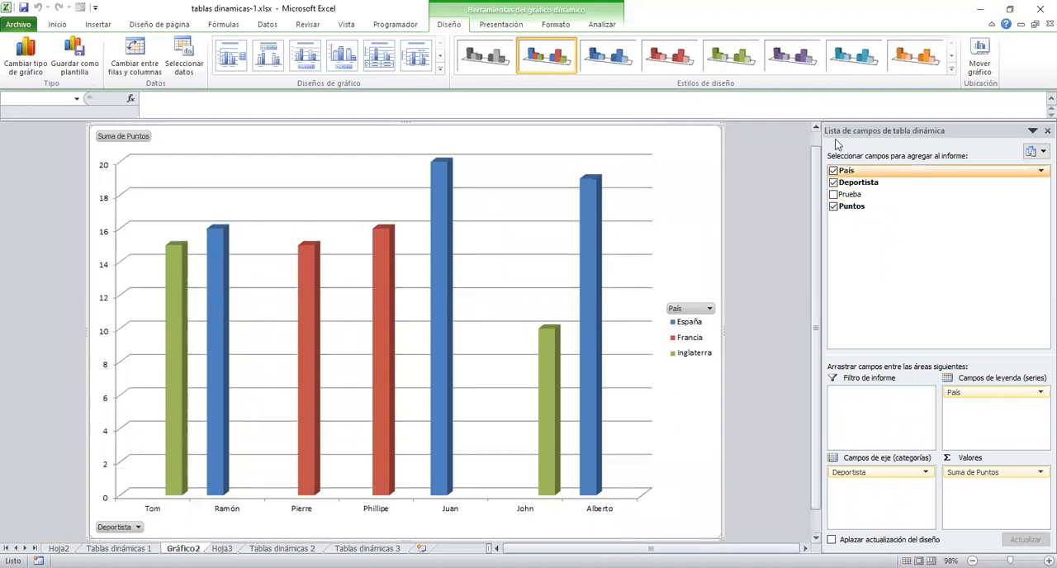
Filter the chart's Deportista field to exclude the third, fourth and fifth athletes in the list.
left_click(134, 527)
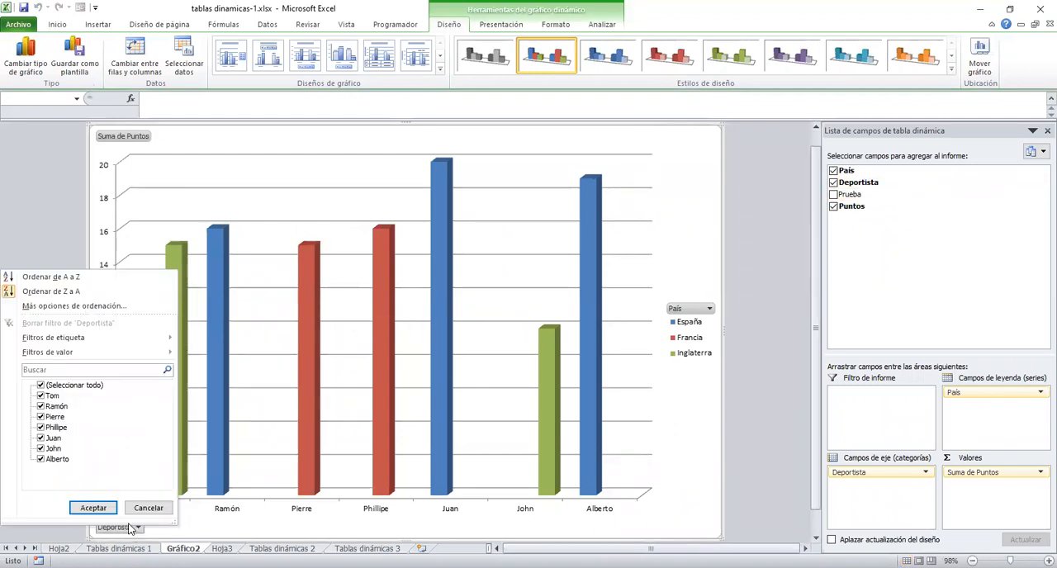
left_click(60, 417)
left_click(41, 427)
left_click(41, 438)
left_click(93, 508)
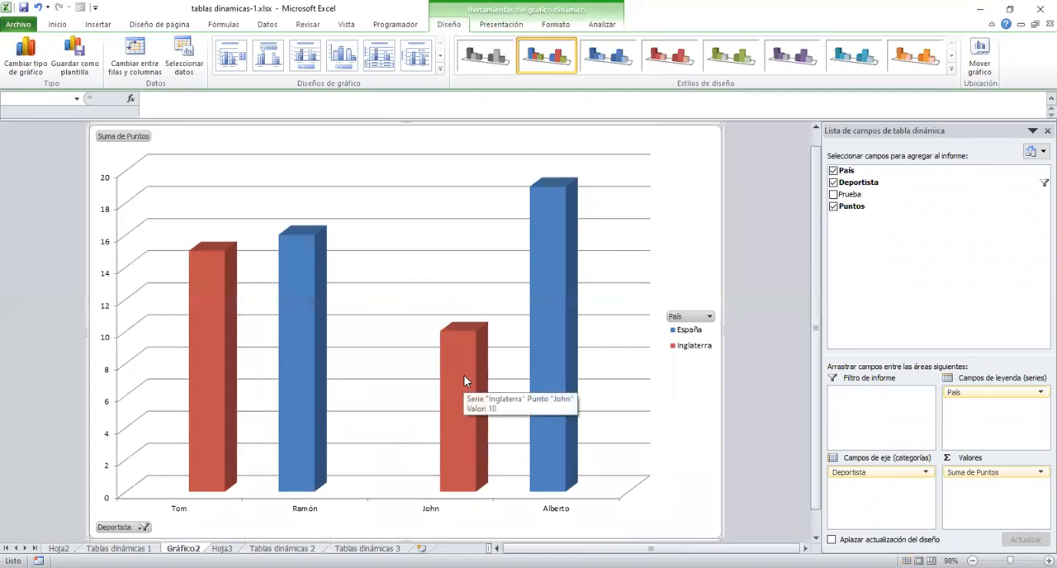
Filter the chart's País field to Inglaterra only, and add Prueba below País in the legend fields.
left_click(706, 317)
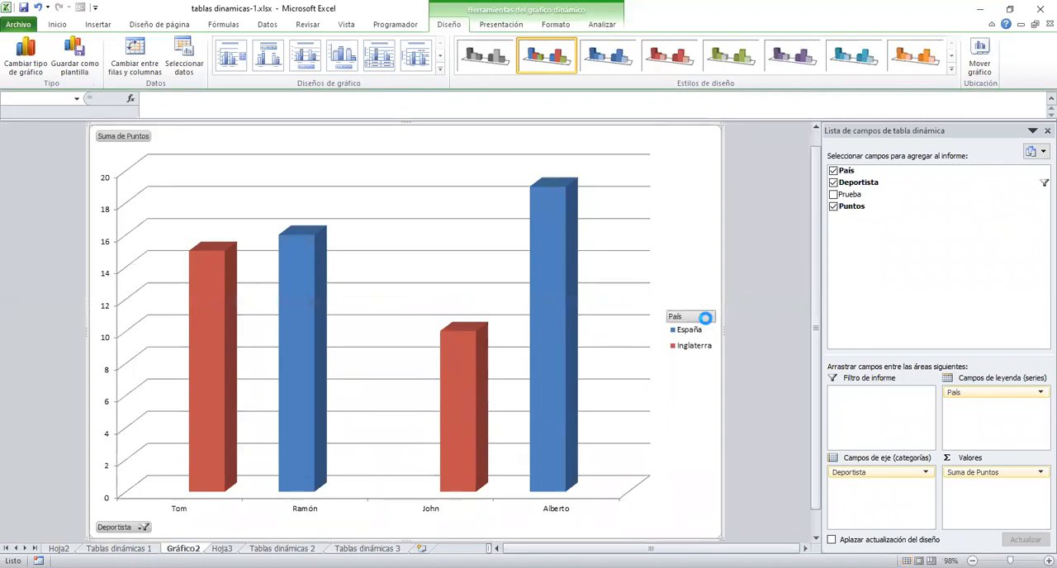
left_click(568, 189)
left_click(568, 199)
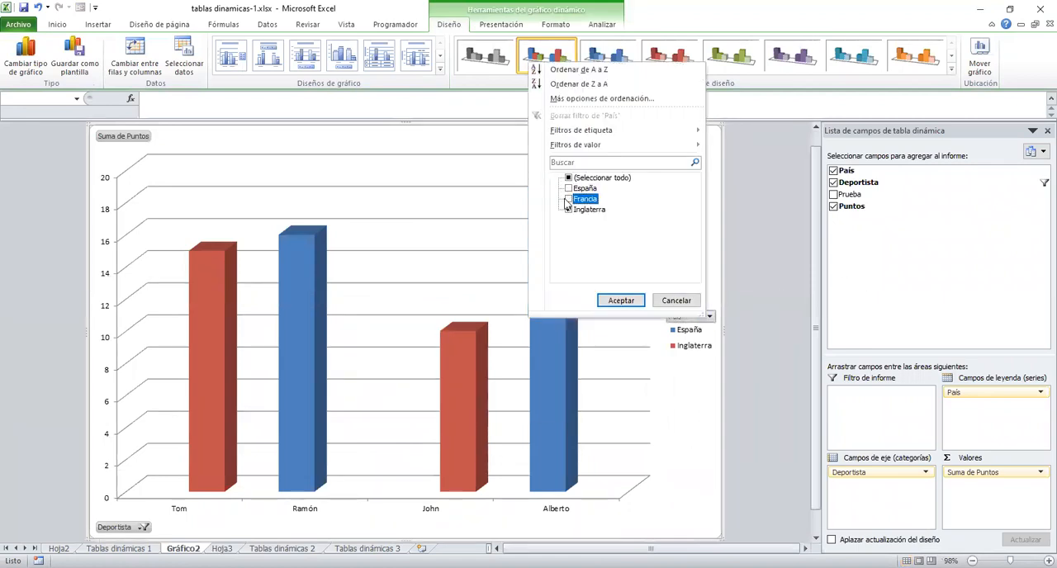
left_click(619, 300)
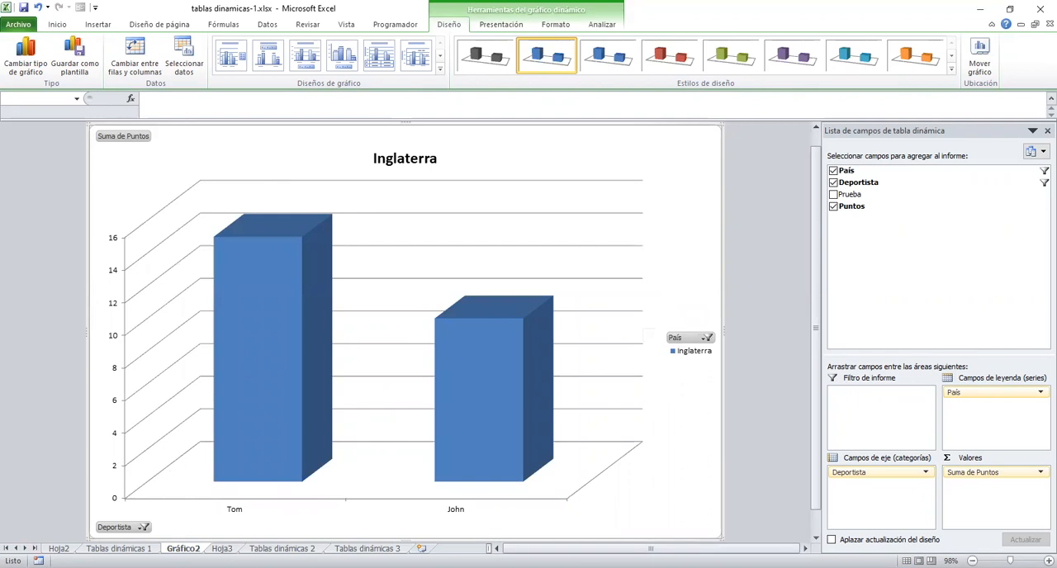
left_click_drag(852, 196, 997, 416)
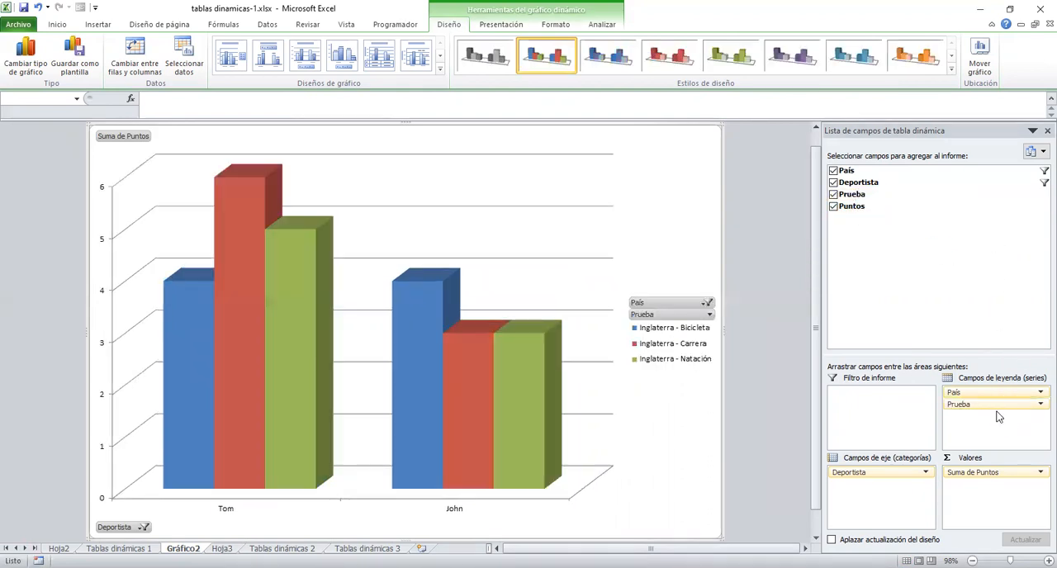
mouse_move(448, 309)
Look through the exercise sheets and read the instructions and source data on Tablas dinámicas 2.
left_click(120, 549)
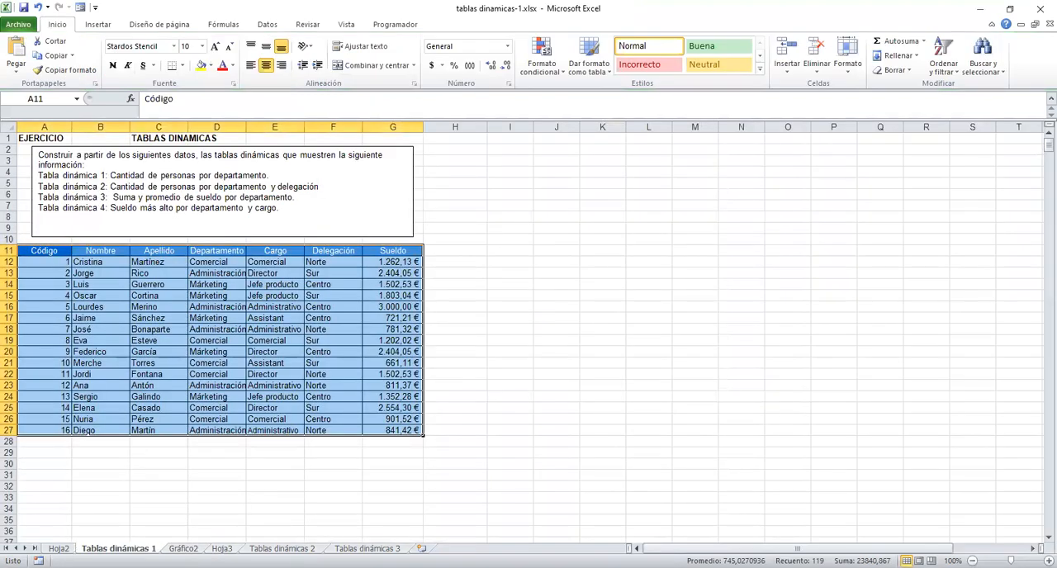
left_click(222, 548)
left_click(281, 548)
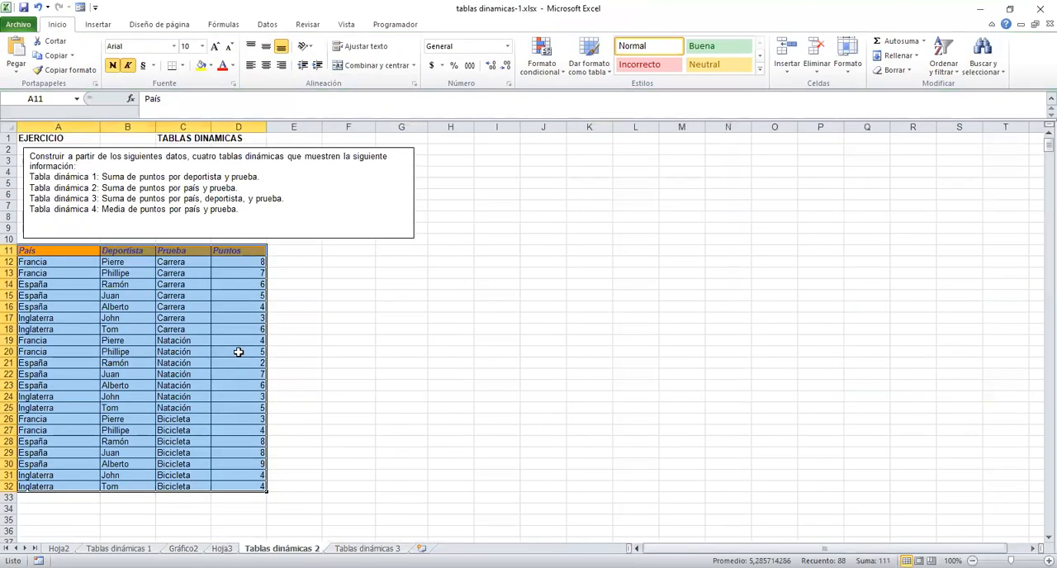
left_click(239, 352)
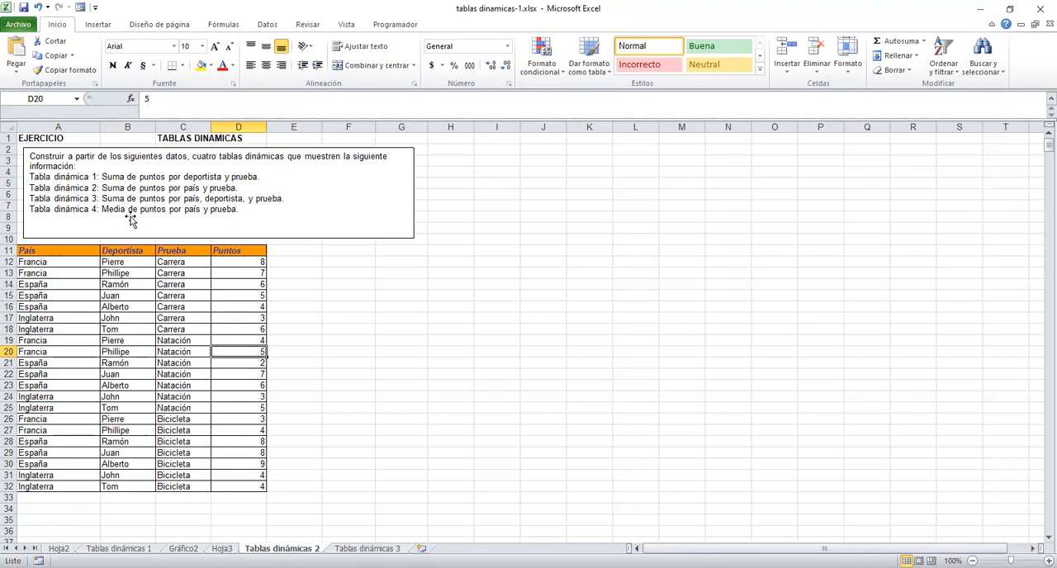
Examine the Total Inglaterra and Total general columns of the pivot table on Hoja3.
left_click(222, 548)
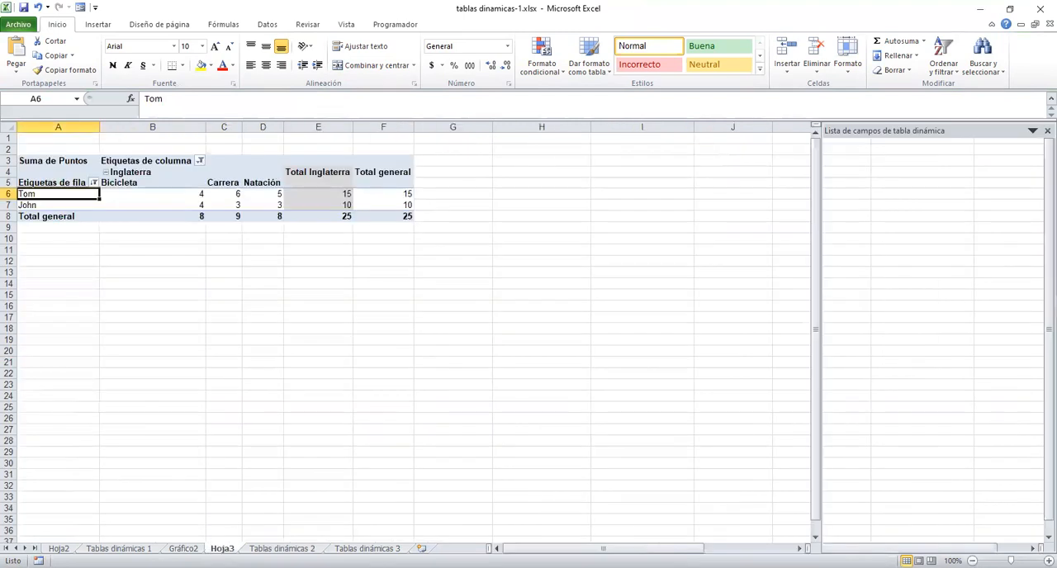
left_click(336, 167)
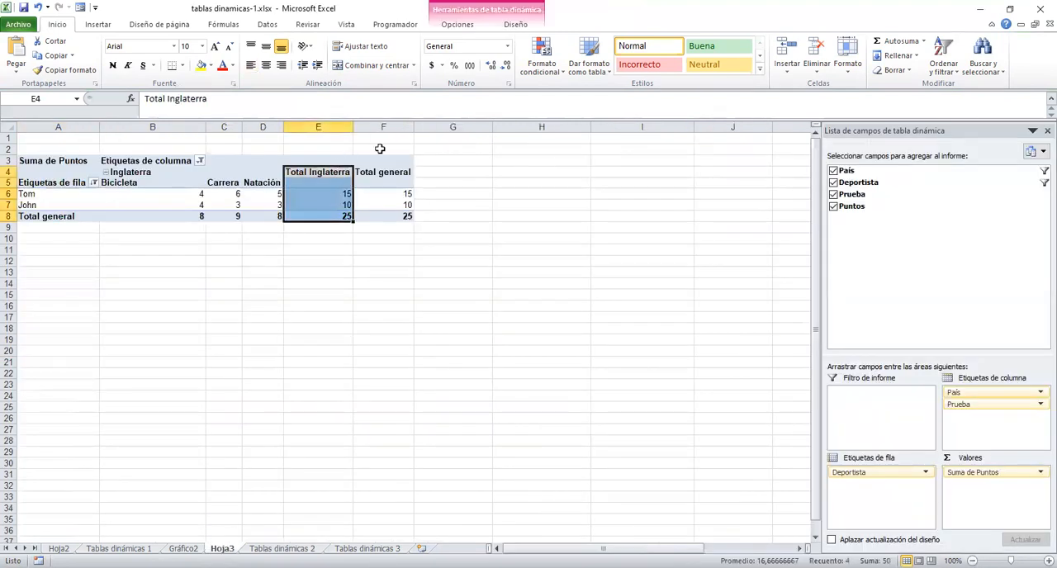
left_click(467, 24)
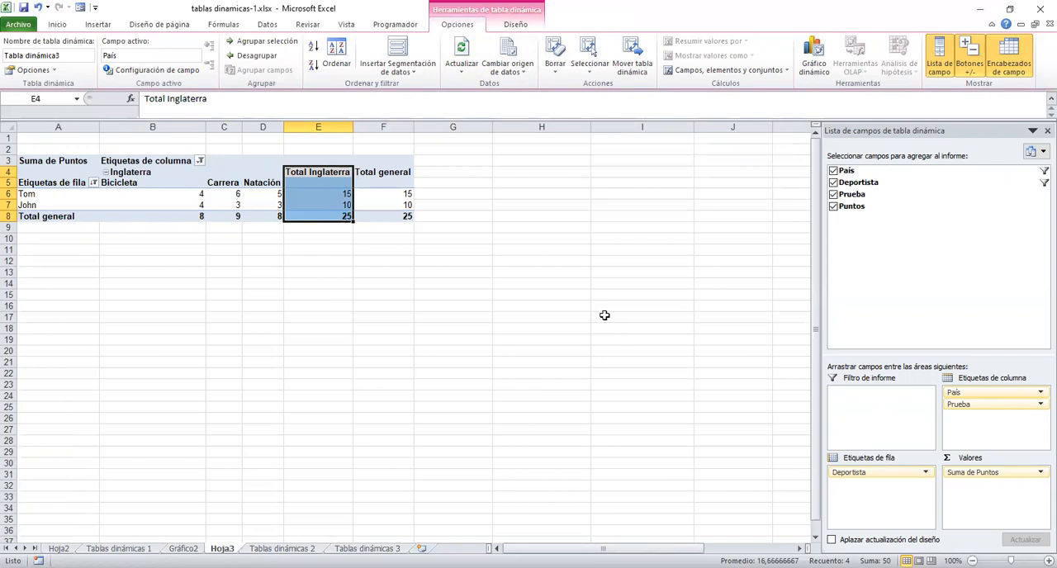
left_click(367, 192)
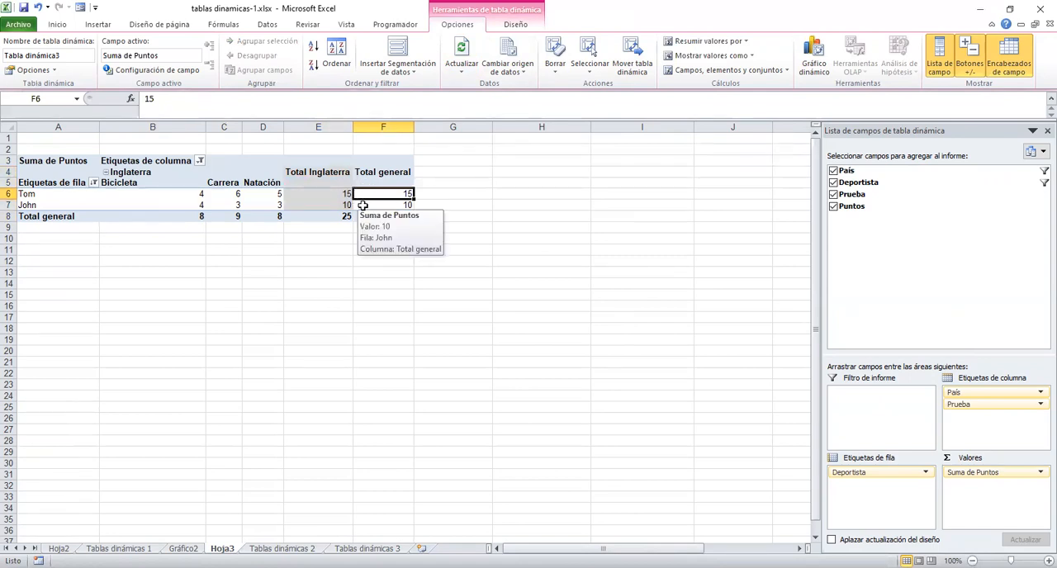
left_click(367, 203)
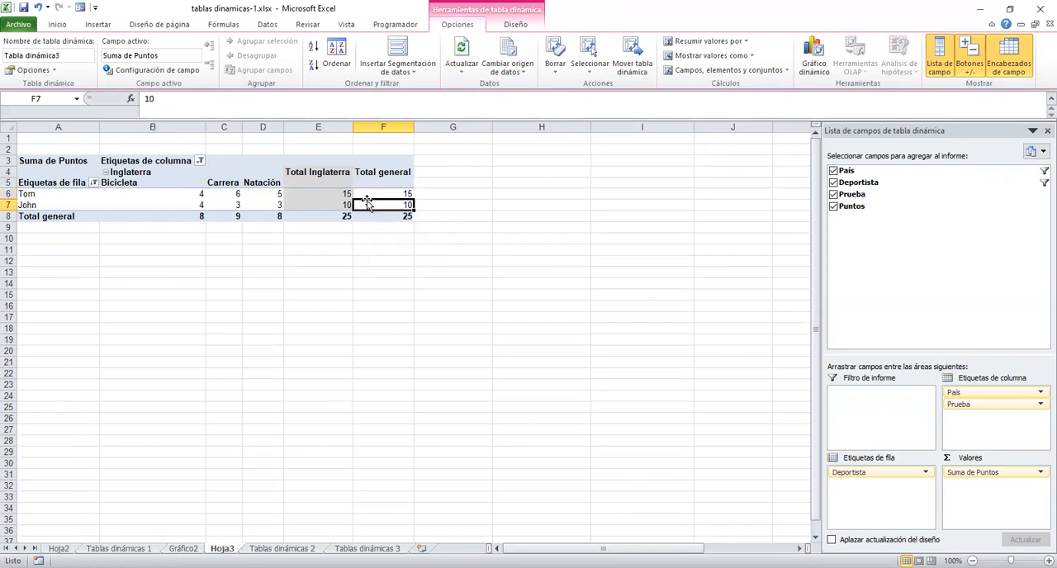